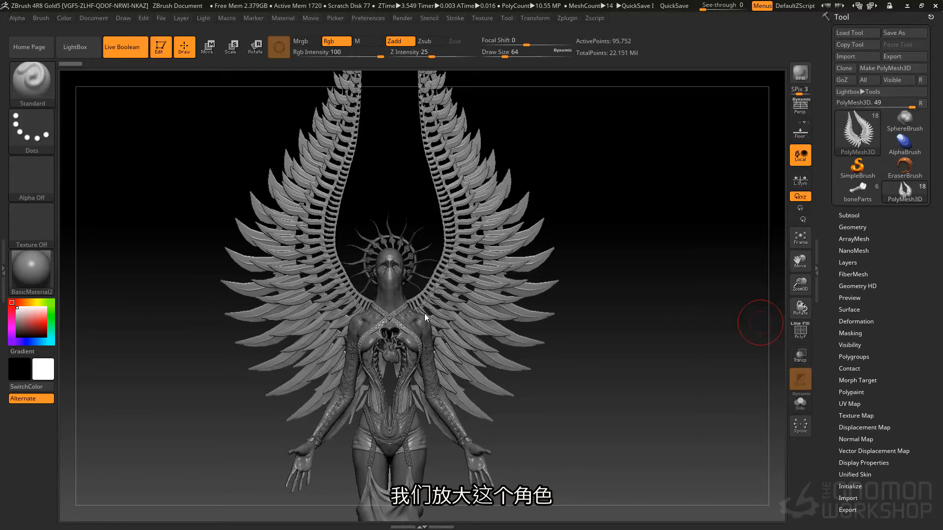
- Load PolySphere.ZTL from the LightBox tool library in place of the winged character
right_drag(421, 268, 505, 197)
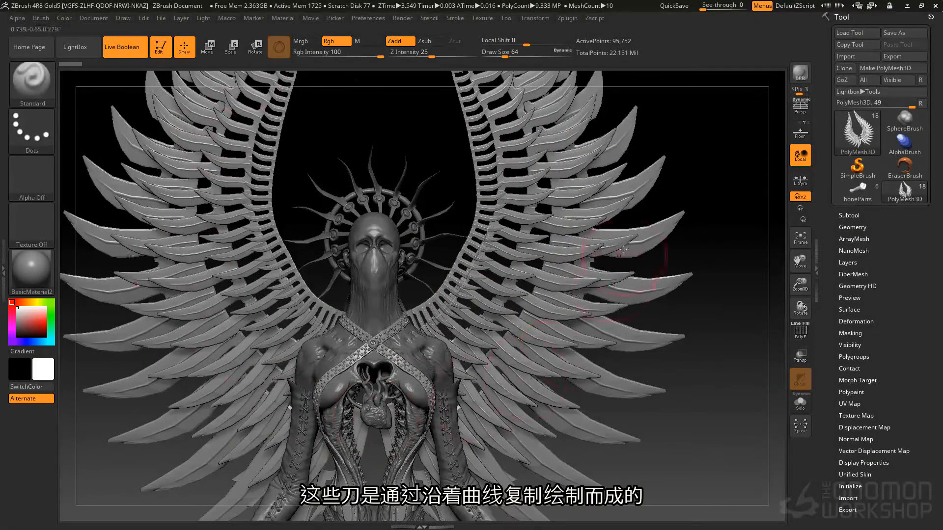
alt+right_drag(620, 378, 637, 259)
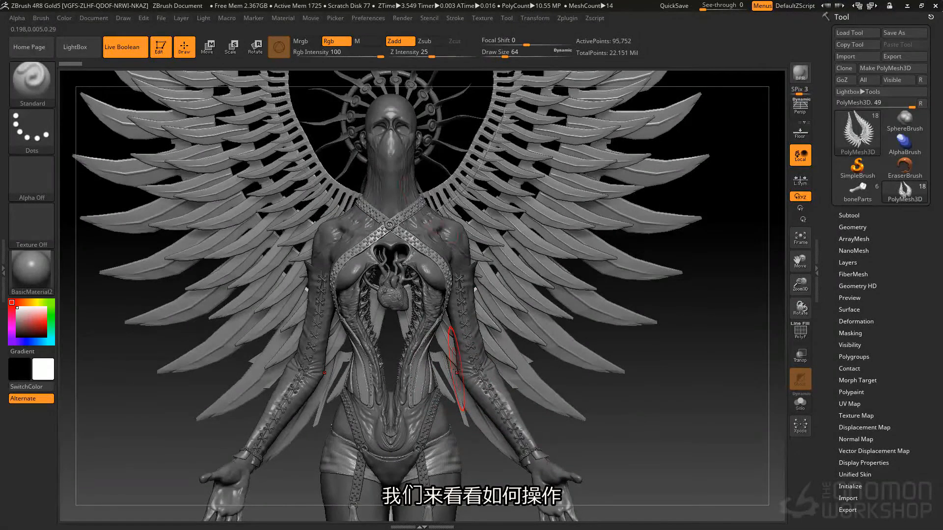
click(69, 53)
click(156, 77)
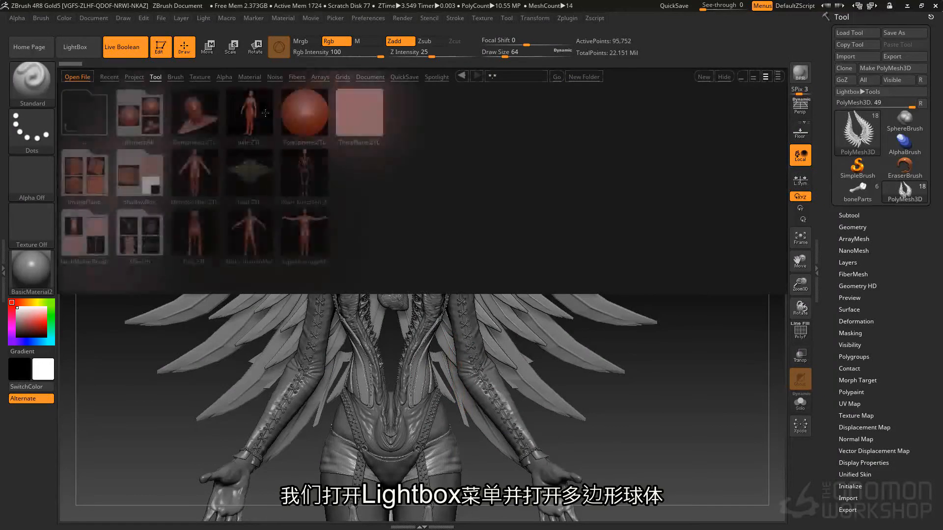
double_click(287, 103)
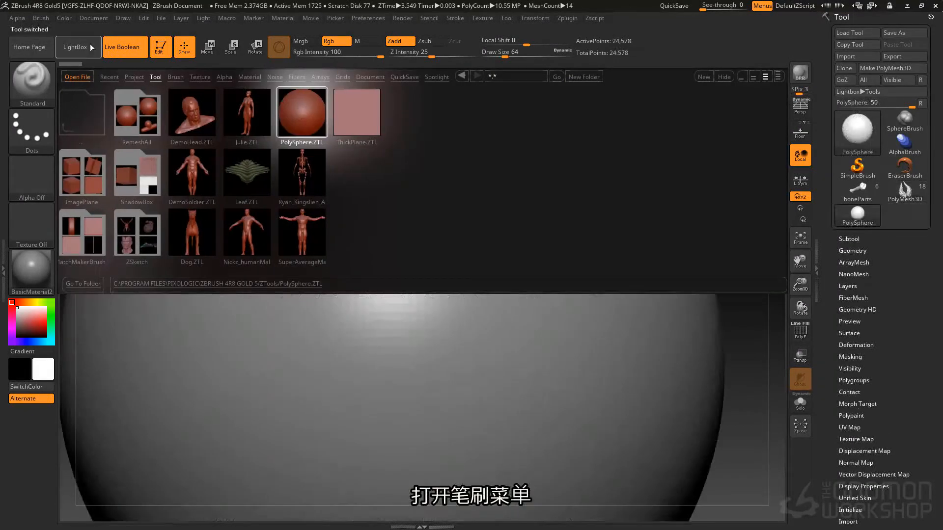
click(72, 47)
- Activate the IMM Ind. Parts insert brush and choose its Philips Type01 screw head
ctrl+right_drag(556, 312, 541, 241)
key(b)
key(i)
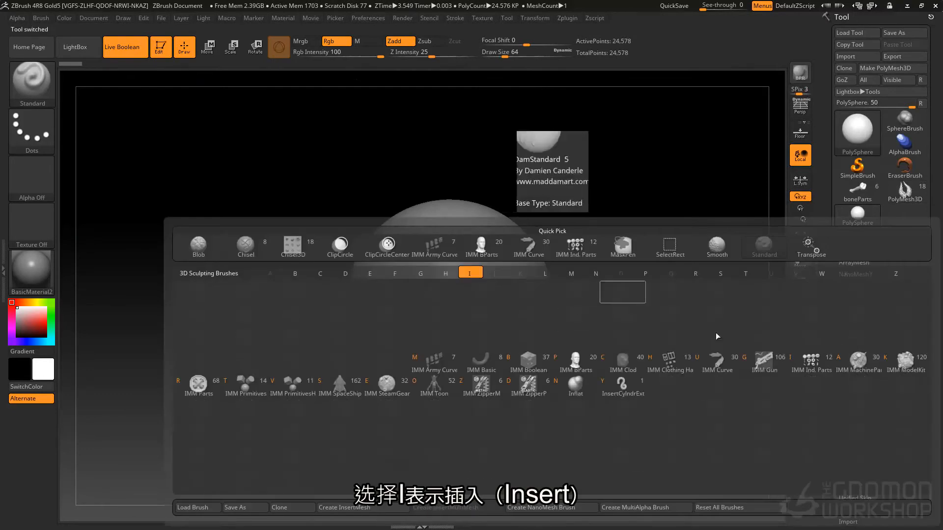
click(818, 363)
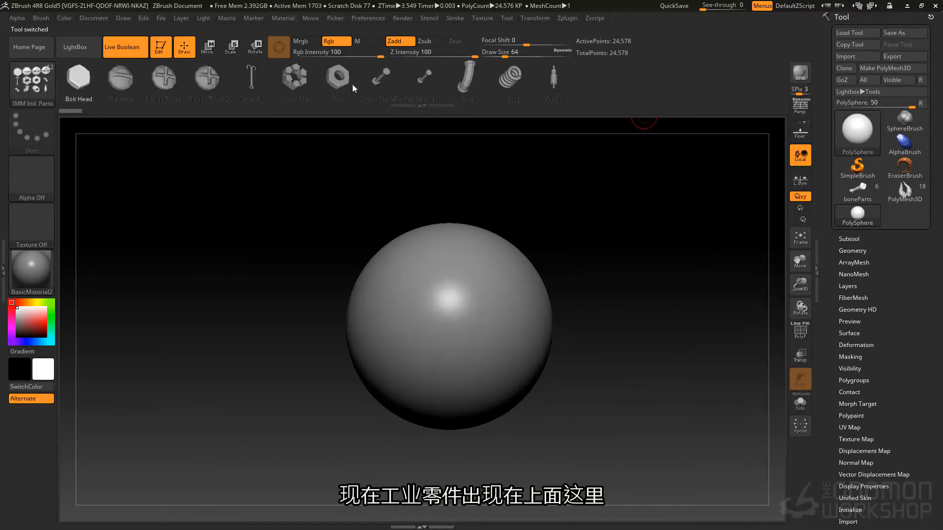
click(157, 80)
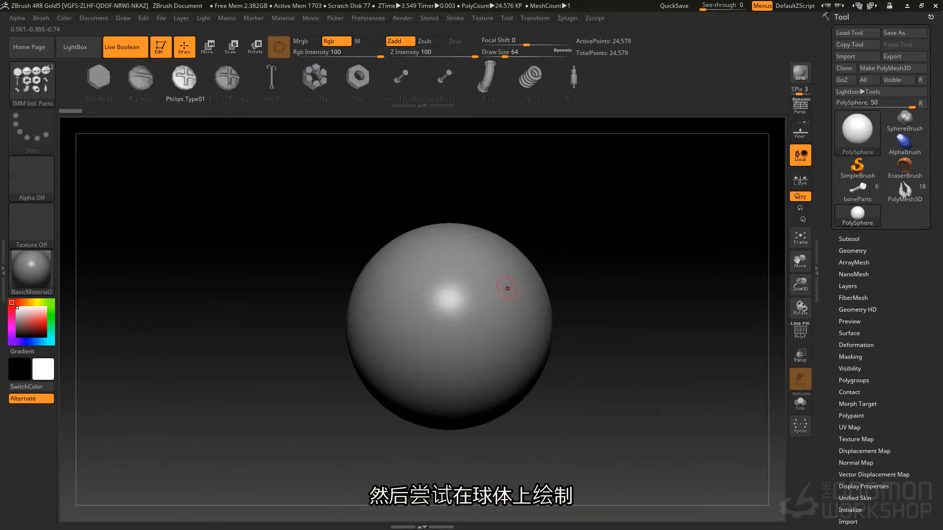
- Try to insert a screw head on the sphere, and delete the sphere's lower subdivision levels
click(505, 285)
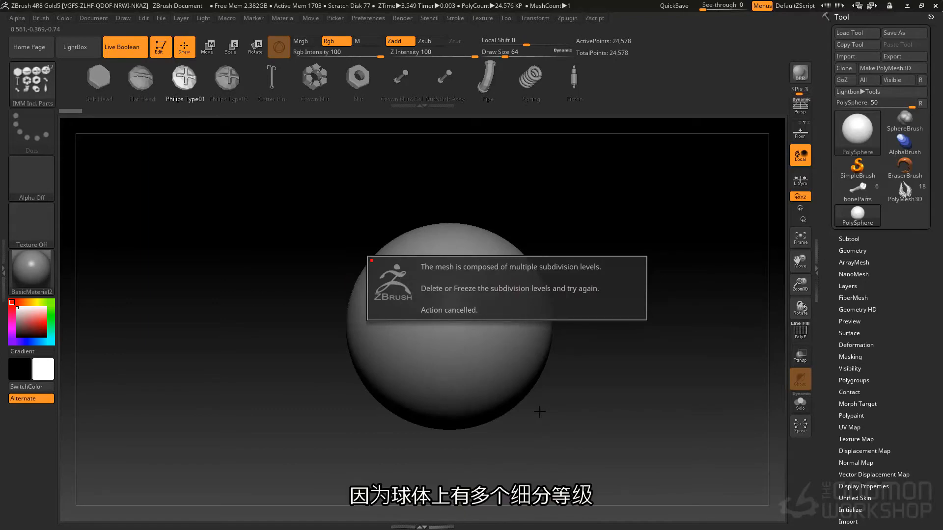
click(539, 434)
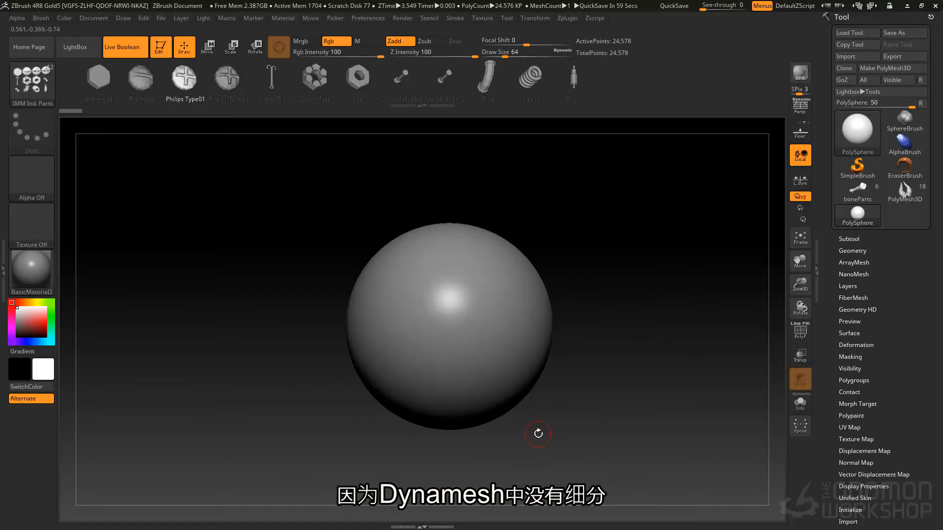
click(860, 251)
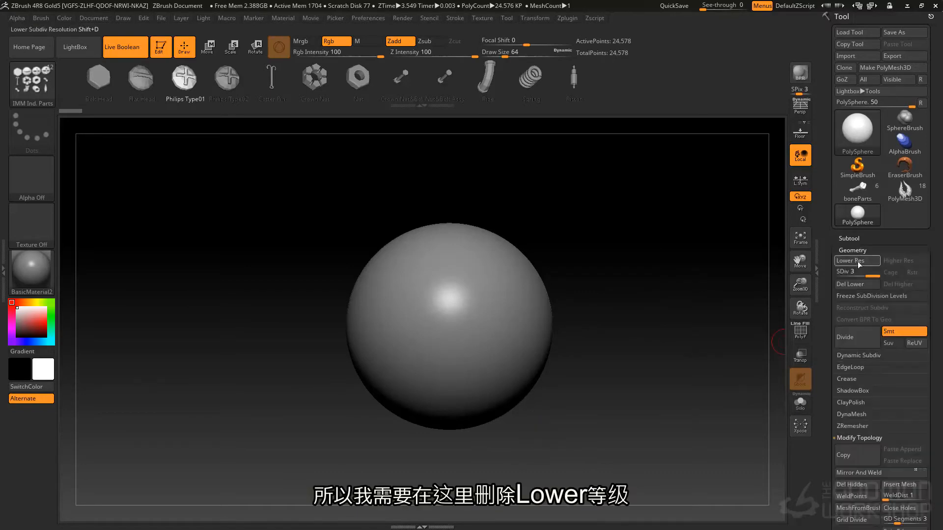
click(875, 284)
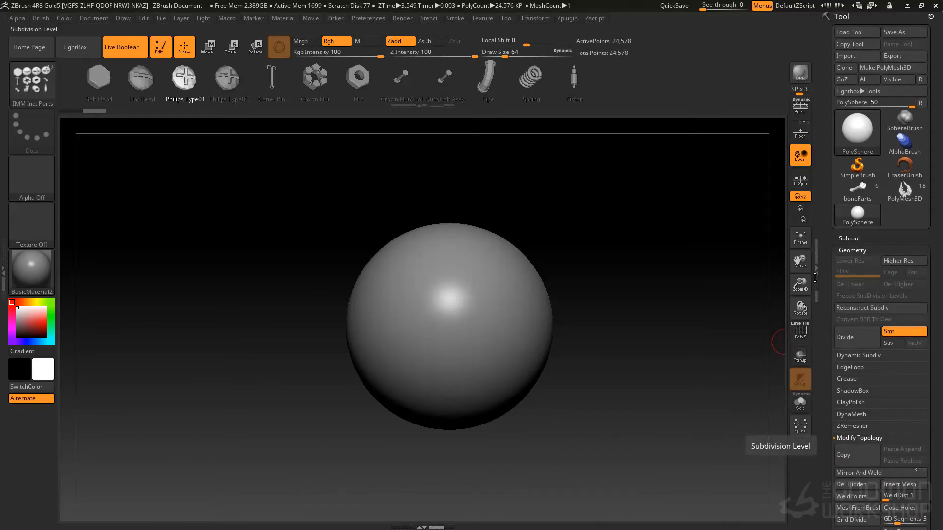
- Draw Philips screw heads freehand at varying sizes on the sphere and undo them
mouse_move(506, 287)
mouse_down()
mouse_move(579, 273)
mouse_move(563, 246)
mouse_move(522, 253)
mouse_up()
key(ctrl+z)
mouse_move(588, 261)
mouse_down()
mouse_move(591, 251)
mouse_move(560, 253)
mouse_up()
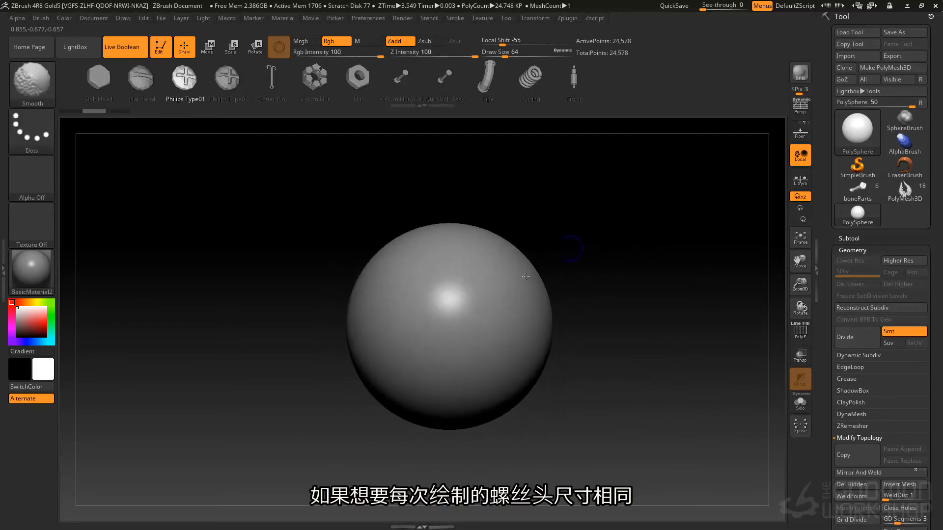
drag(501, 264, 510, 275)
drag(511, 316, 518, 324)
drag(501, 370, 514, 395)
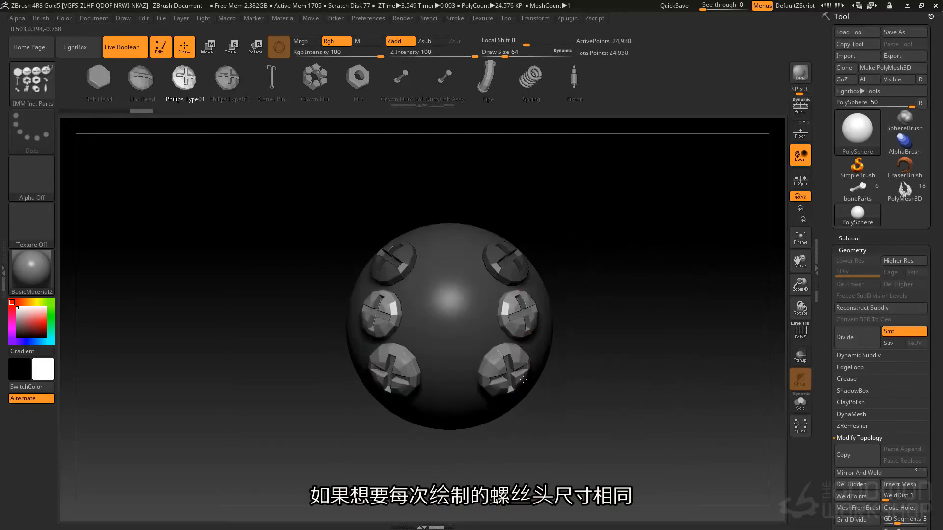
key(ctrl+z)
key(ctrl+z)
key(ctrl+z)
- Set the Draw Size to 77, insert rows of equally sized Philips screw heads across the sphere, and clear the mask
key(space)
drag(590, 222, 581, 221)
drag(511, 274, 506, 307)
drag(500, 345, 495, 384)
drag(479, 265, 449, 371)
key(ctrl+z)
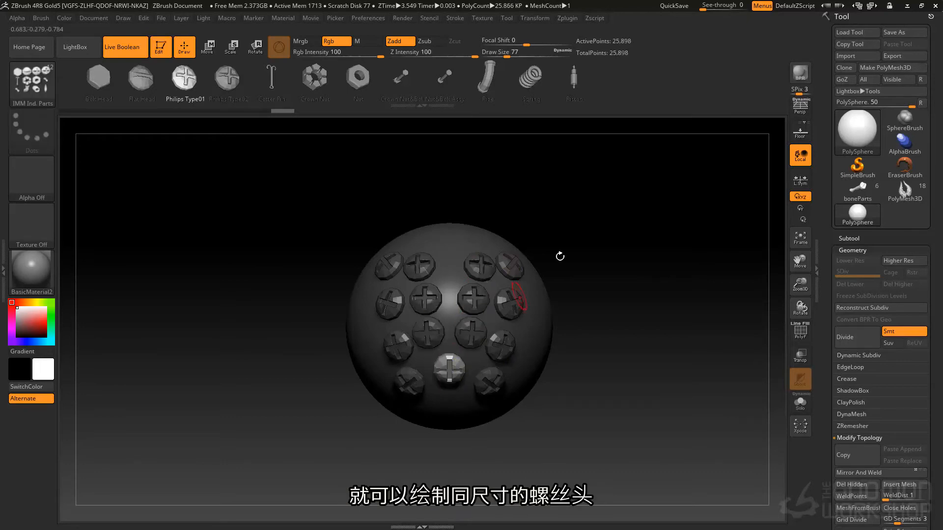
ctrl+drag(626, 219, 557, 215)
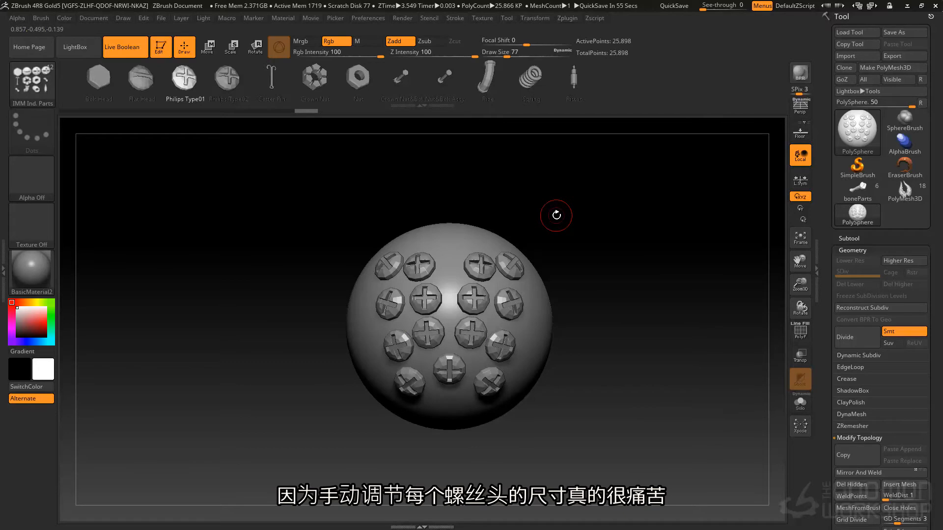
drag(621, 355, 606, 331)
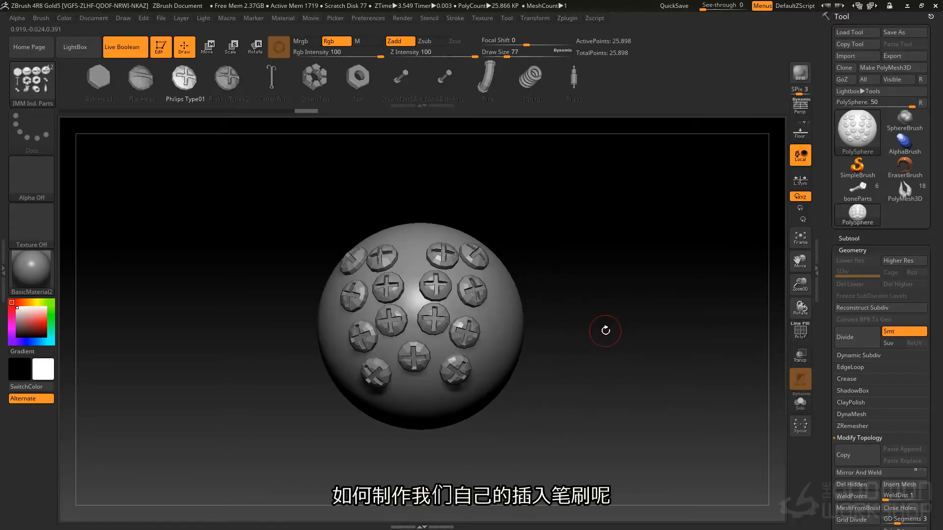
- Insert several larger Philips screw heads around the other sides of the sphere
drag(604, 277, 547, 276)
drag(466, 287, 473, 318)
drag(553, 317, 607, 322)
drag(402, 320, 403, 352)
mouse_move(464, 275)
mouse_down()
mouse_move(481, 327)
mouse_move(562, 427)
mouse_up()
drag(450, 309, 475, 339)
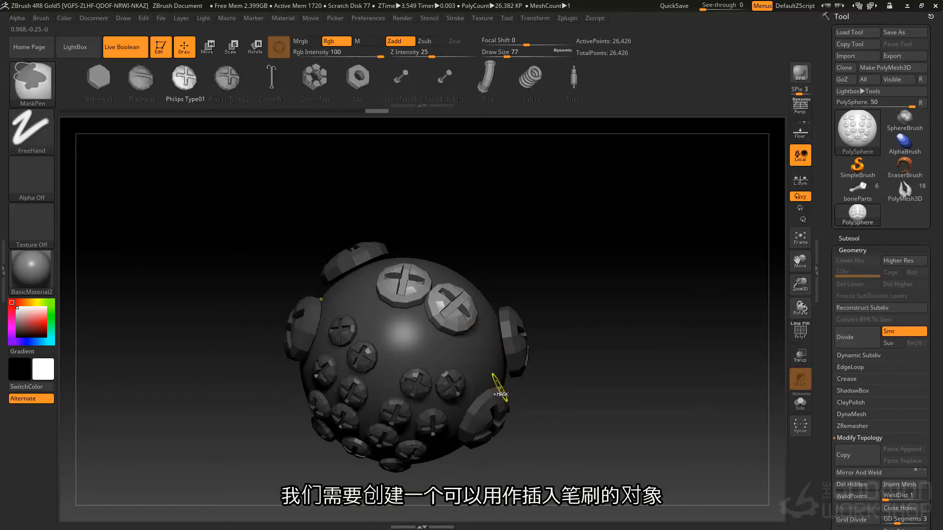
key(ctrl+z)
mouse_move(510, 403)
right_down()
mouse_move(485, 360)
mouse_move(525, 357)
mouse_move(507, 355)
mouse_move(499, 382)
mouse_move(524, 370)
mouse_move(516, 344)
right_up()
right_drag(507, 248, 468, 298)
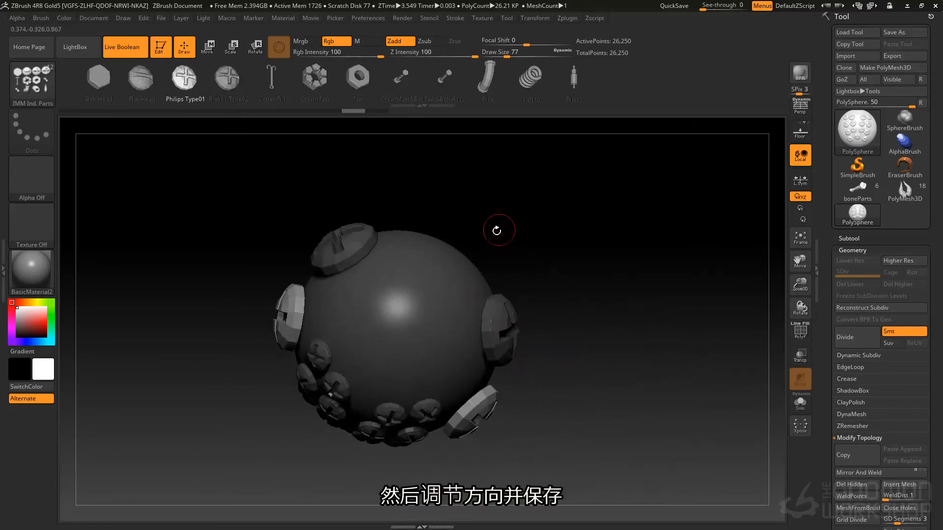
drag(413, 307, 473, 403)
right_drag(473, 403, 494, 302)
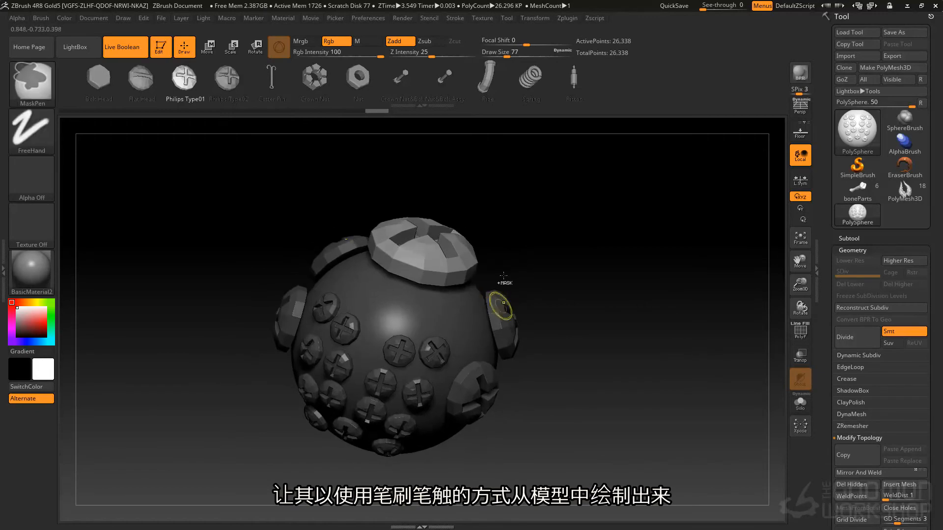
- Undo all screw head insertions to restore the plain sphere
key(ctrl+z)
key(ctrl+z)
key(ctrl+z)
key(ctrl+z)
key(ctrl+z)
key(ctrl+z)
key(ctrl+z)
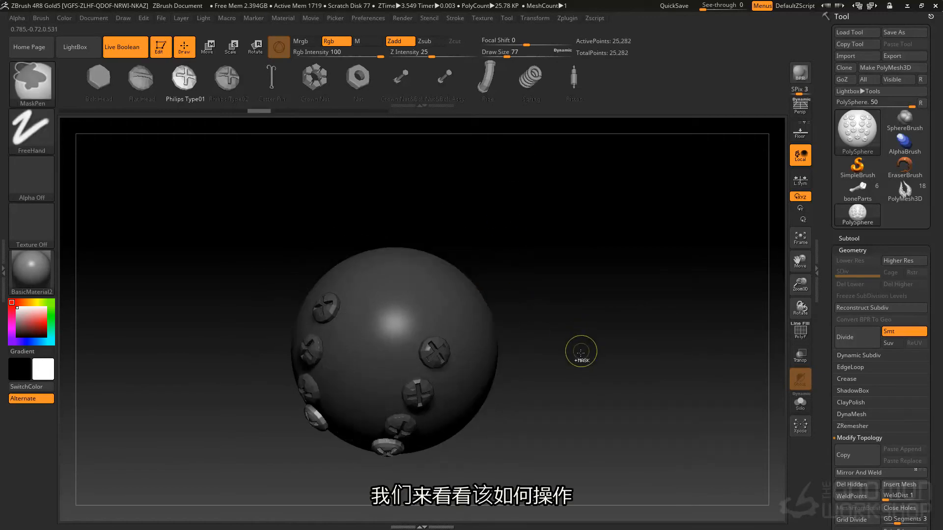
key(ctrl+z)
key(ctrl+z)
key(ctrl+z)
key(ctrl+z)
key(ctrl+z)
key(ctrl+z)
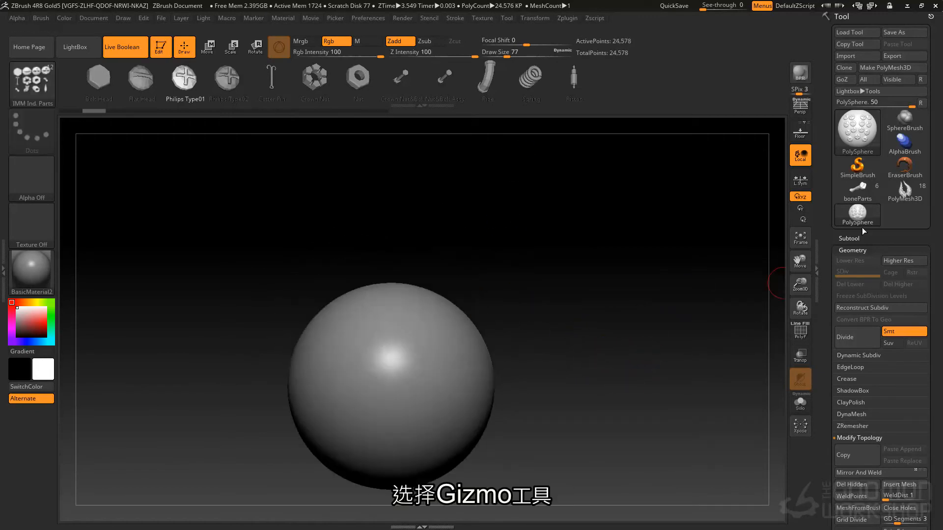
- Apply the gizmo's Deformer to the sphere and squash it symmetrically along Y into a flat lens shape
key(w)
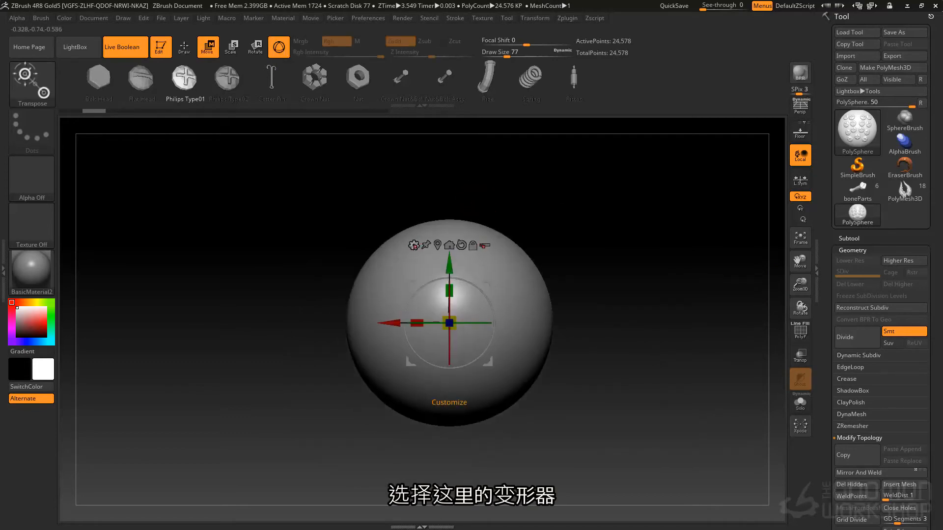
click(415, 246)
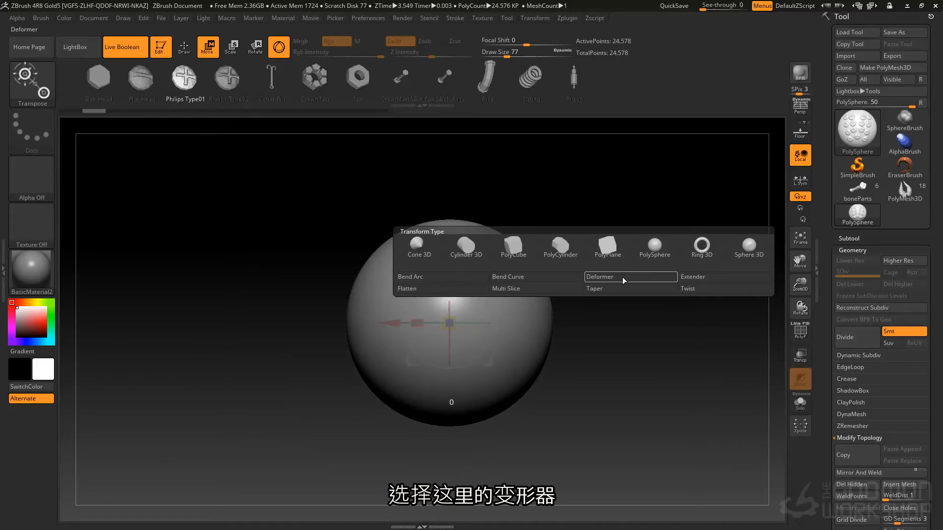
click(622, 277)
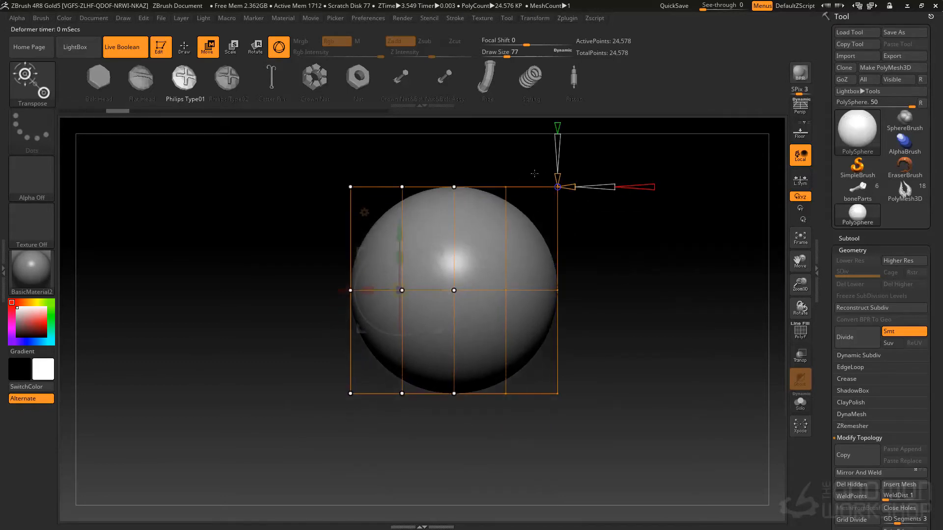
alt+drag(587, 147, 588, 200)
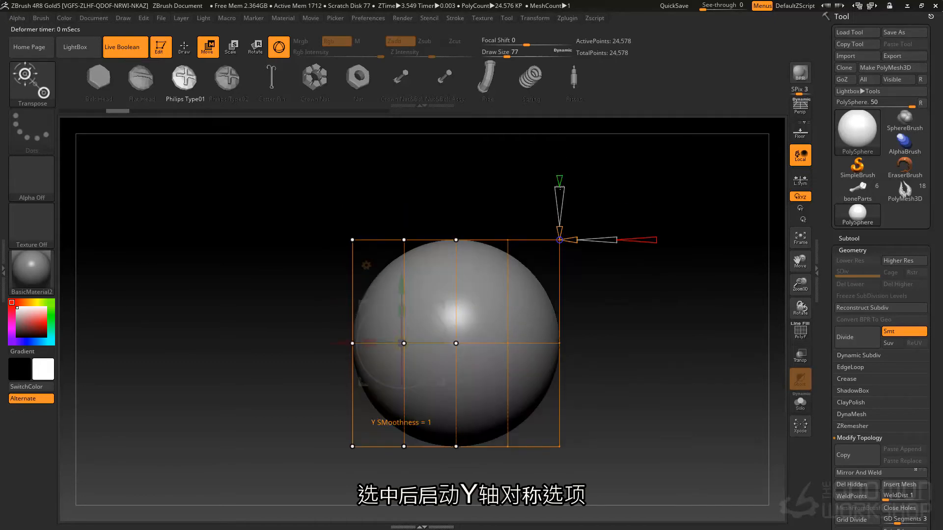
drag(559, 172, 567, 132)
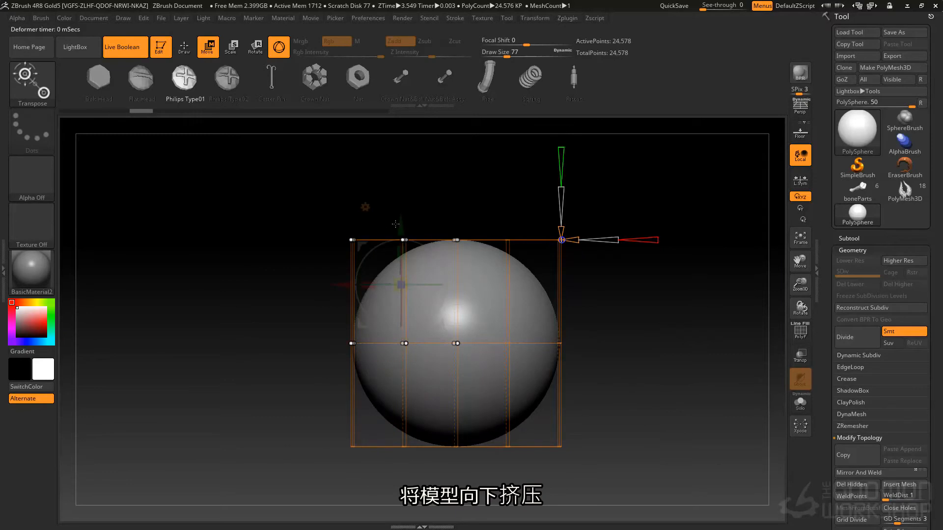
drag(402, 232, 400, 295)
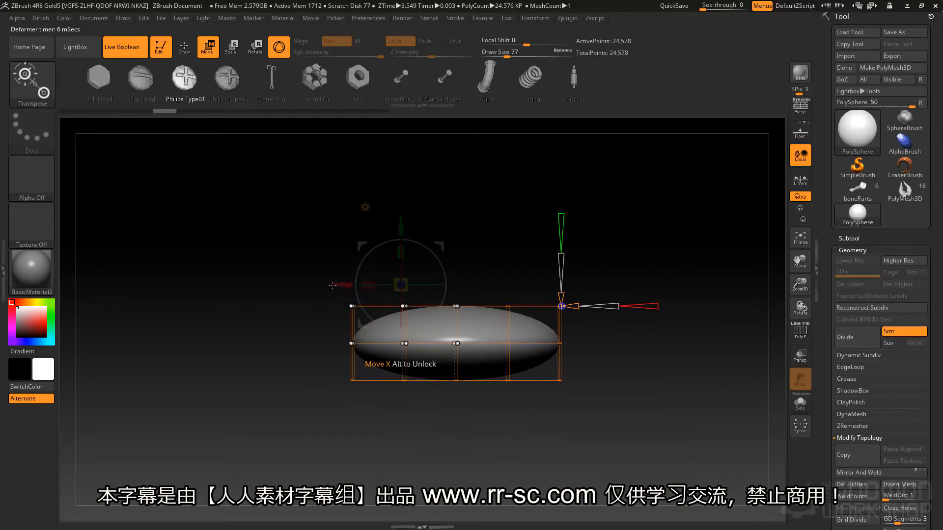
- Select the middle row of control points on the deformer cage and try adjusting them along Y
drag(324, 329, 336, 337)
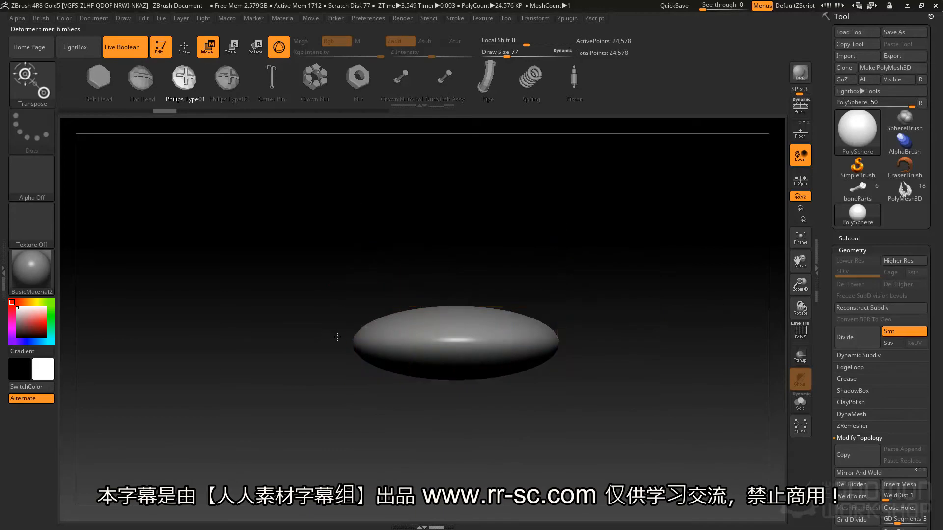
key(ctrl+shift+z)
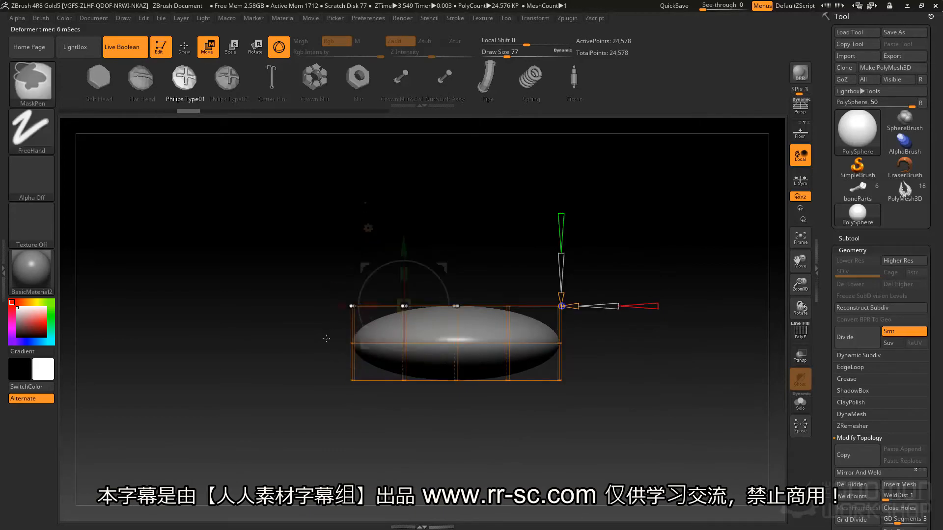
key(ctrl+shift+z)
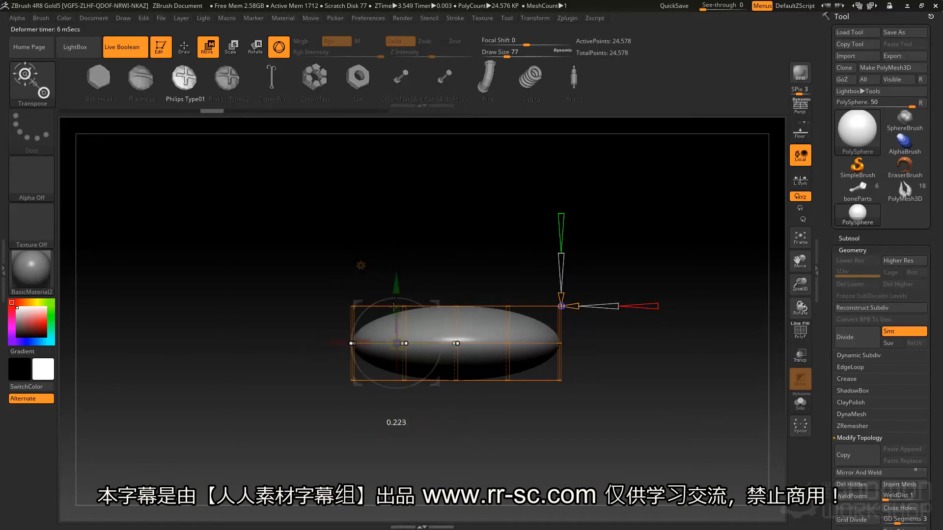
drag(397, 286, 397, 302)
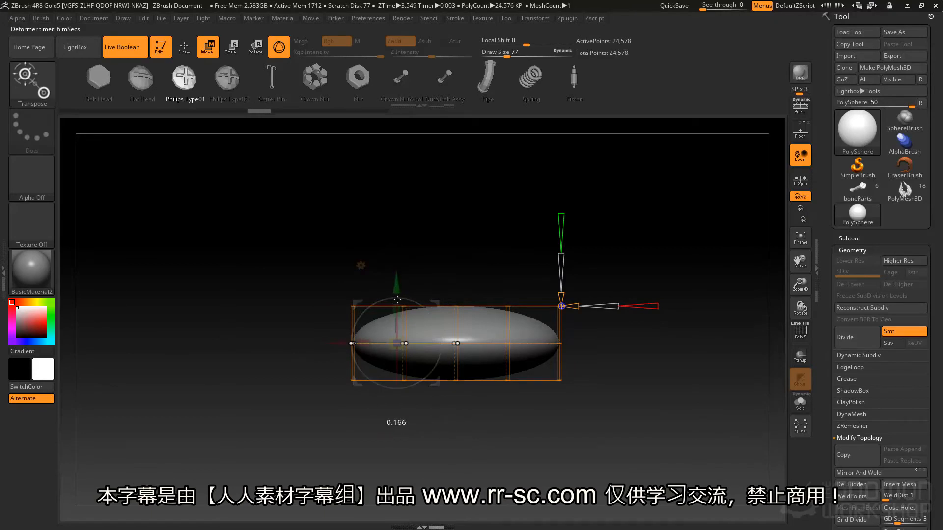
mouse_move(436, 382)
mouse_down()
mouse_move(437, 402)
mouse_move(435, 390)
mouse_up()
shift+drag(444, 275, 481, 268)
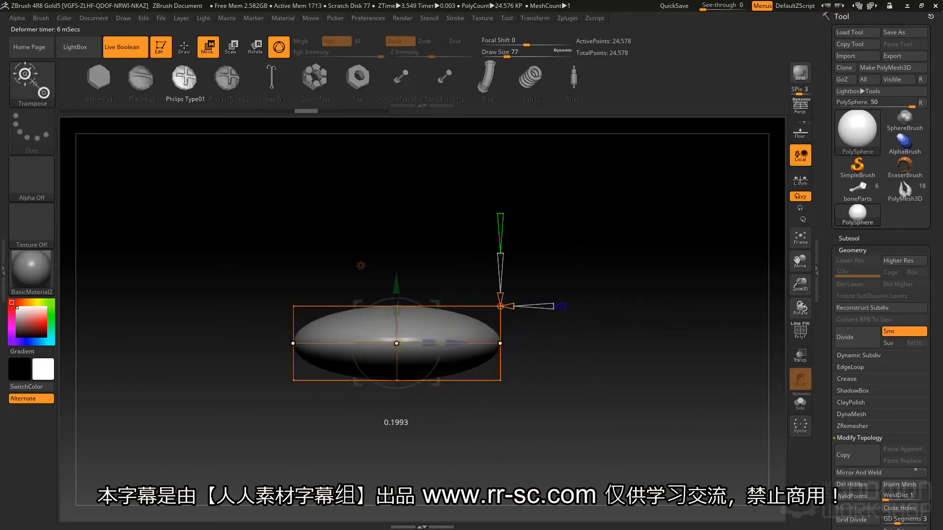
- Try shifting the middle cage points along Z, and undo the edits to those points
mouse_move(396, 343)
mouse_down()
mouse_move(466, 346)
mouse_move(452, 346)
mouse_up()
key(ctrl+z)
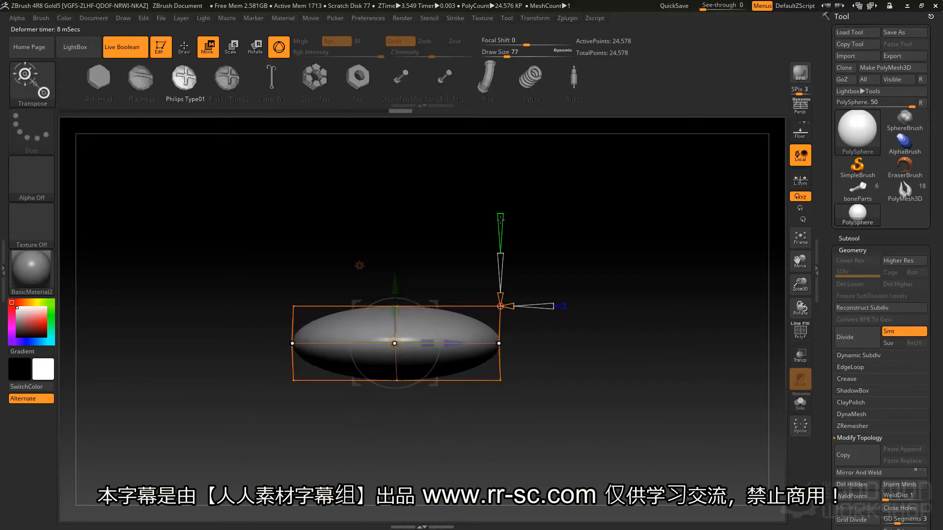
key(ctrl+z)
key(ctrl+z)
key(ctrl+z)
key(ctrl+z)
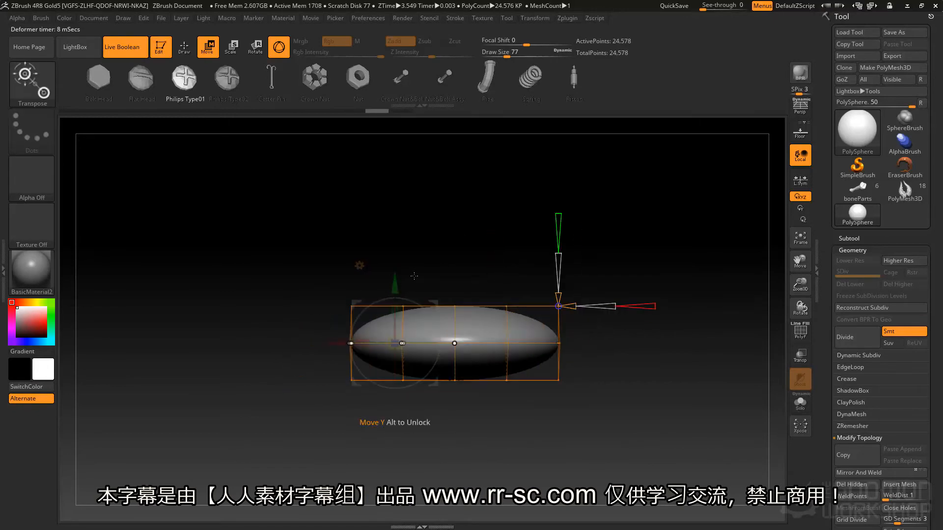
drag(403, 282, 453, 250)
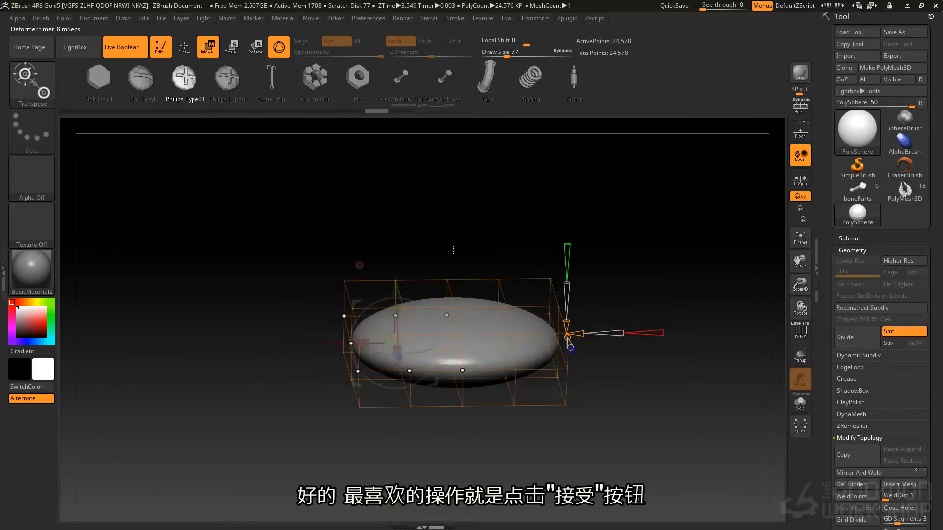
- Accept the Deformer changes on the flattened sphere
click(361, 265)
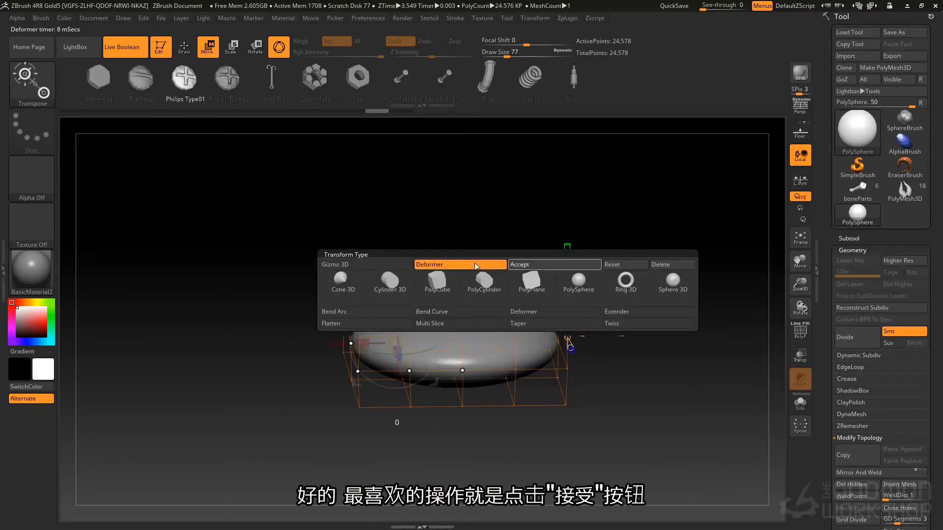
click(515, 266)
shift+drag(515, 266, 482, 283)
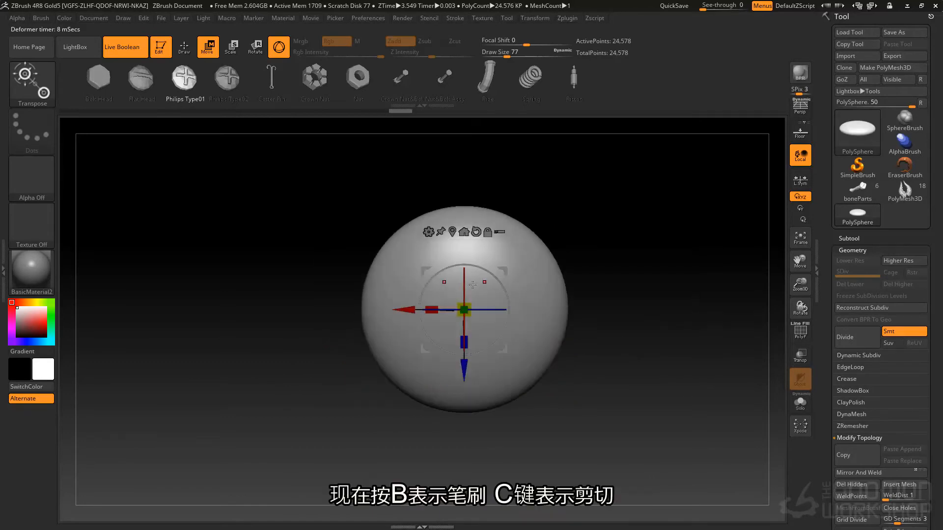
- Choose ClipCircleCenter as the active selection brush and dismiss its usage note
key(b)
key(c)
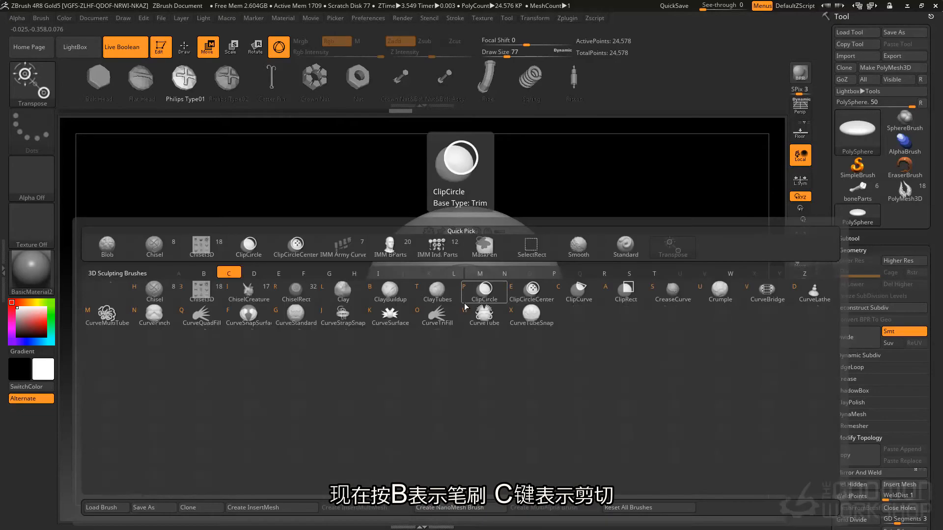
click(533, 291)
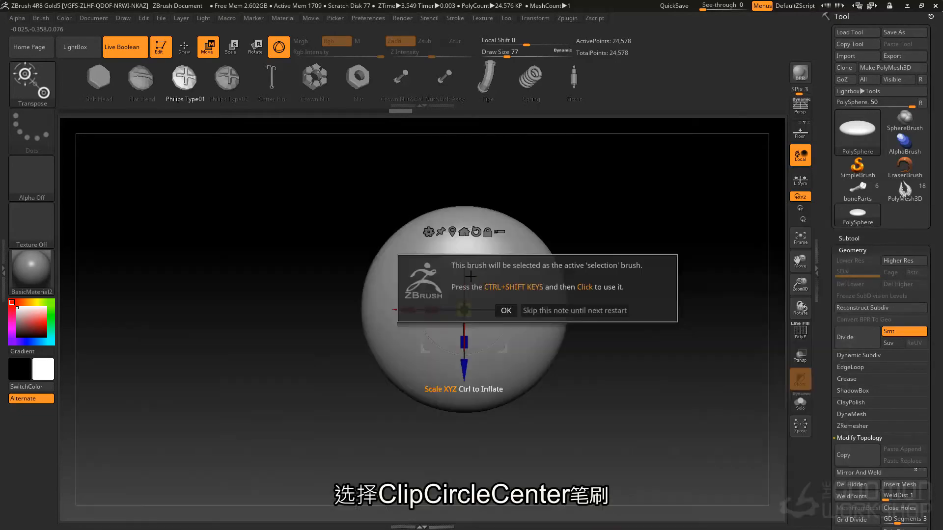
click(506, 311)
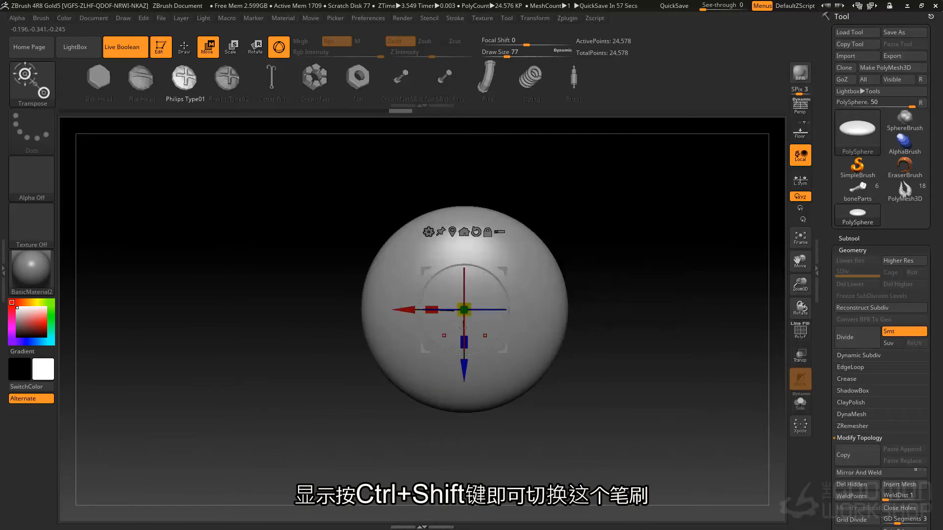
- Clip the outer edge of the flattened sphere with a centred circle to form a straight-sided rim
key(q)
key(ctrl+shift)
mouse_move(224, 241)
ctrl+shift+mouse_down()
mouse_move(311, 393)
mouse_move(275, 340)
mouse_move(548, 388)
mouse_move(512, 411)
mouse_move(533, 432)
mouse_move(538, 353)
mouse_move(571, 305)
mouse_move(551, 376)
mouse_move(596, 320)
mouse_move(551, 296)
ctrl+shift+mouse_up()
key(ctrl+z)
mouse_move(237, 287)
ctrl+shift+mouse_down()
mouse_move(306, 419)
mouse_move(284, 378)
mouse_move(297, 408)
mouse_move(559, 396)
mouse_move(524, 407)
mouse_move(534, 421)
ctrl+shift+mouse_up()
key(space)
drag(544, 387, 553, 373)
drag(535, 373, 483, 299)
- Flatten the underside of the clipped disc with the gizmo's Flatten deformer and accept the result
key(w)
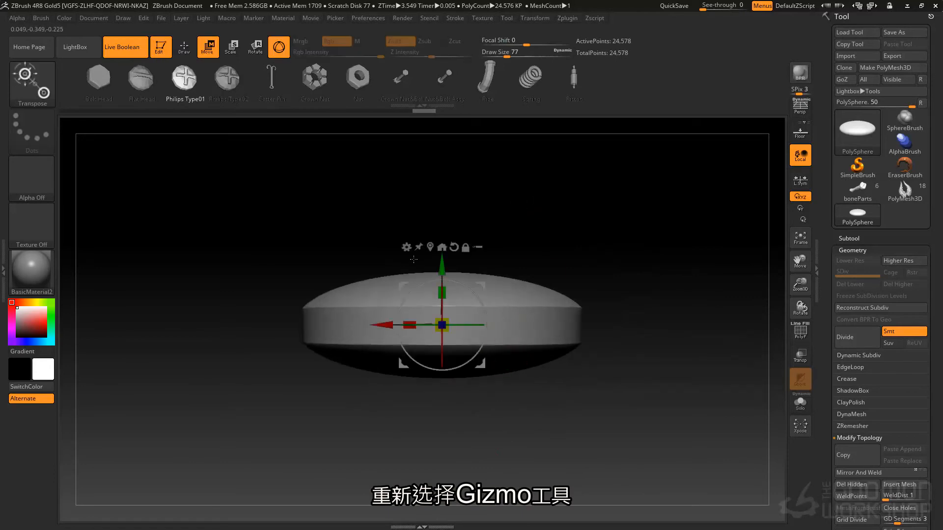
click(406, 250)
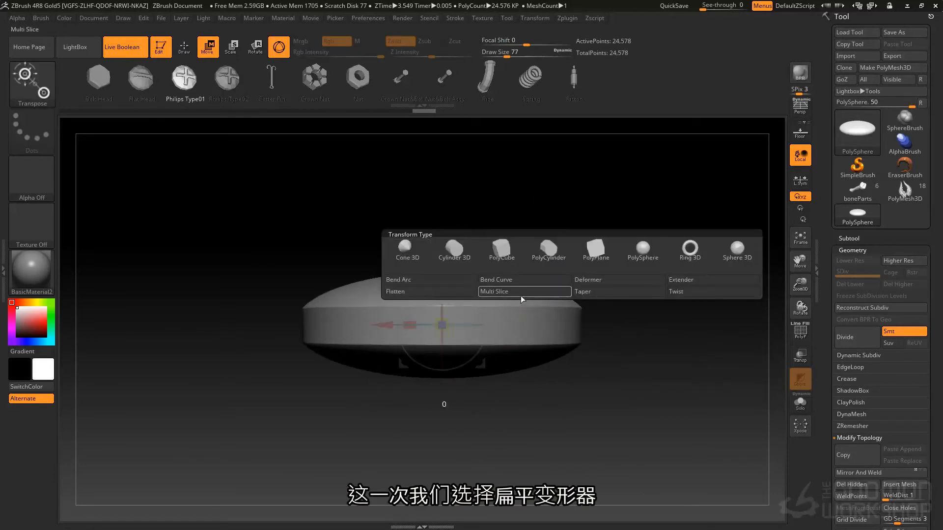
click(441, 294)
drag(446, 341, 444, 311)
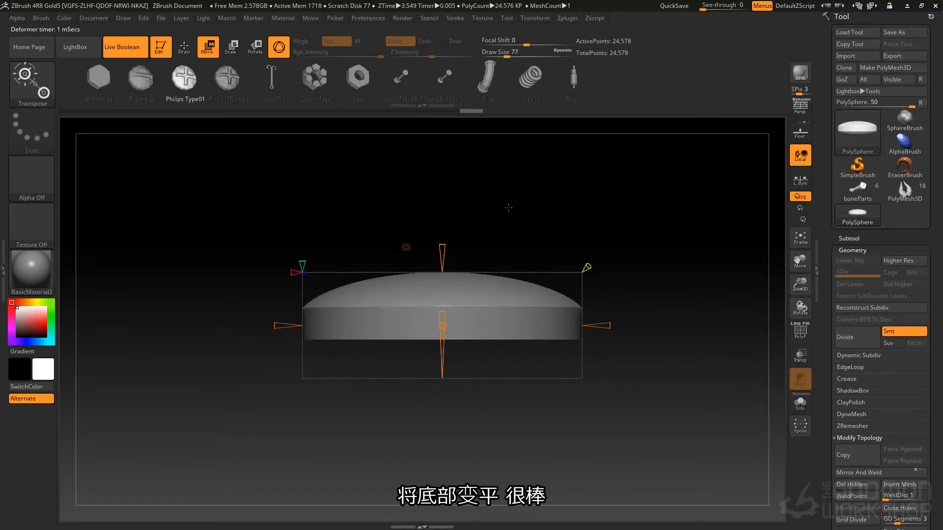
click(406, 247)
click(585, 244)
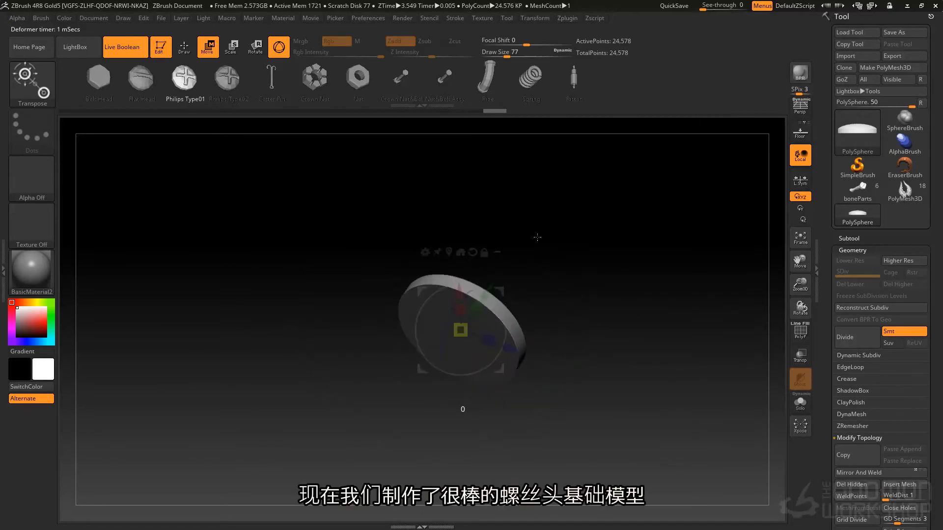
drag(537, 237, 467, 267)
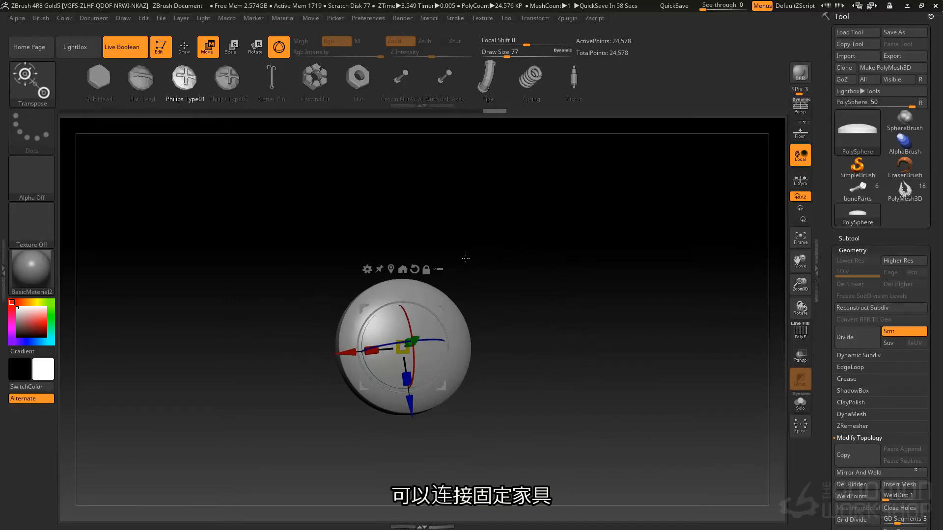
- Duplicate the screw head base as a second subtool
key(q)
mouse_move(534, 286)
shift+mouse_down()
mouse_move(526, 254)
mouse_move(536, 338)
shift+mouse_up()
mouse_move(571, 276)
alt+mouse_down()
mouse_move(605, 194)
mouse_move(604, 220)
alt+mouse_up()
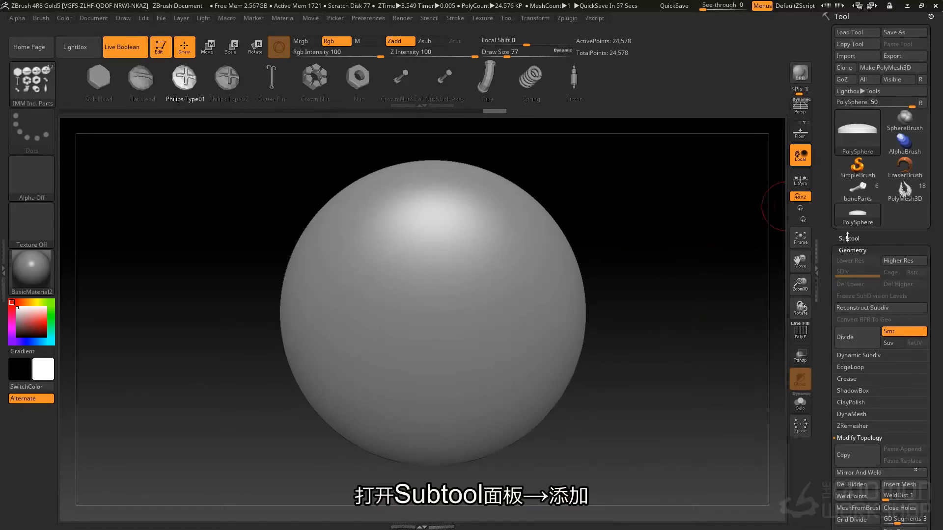
click(850, 239)
click(900, 515)
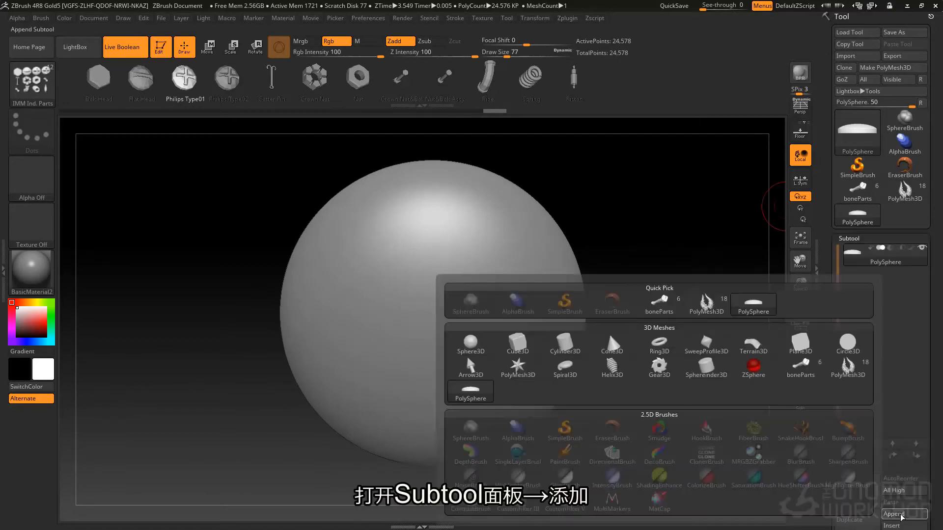
click(854, 521)
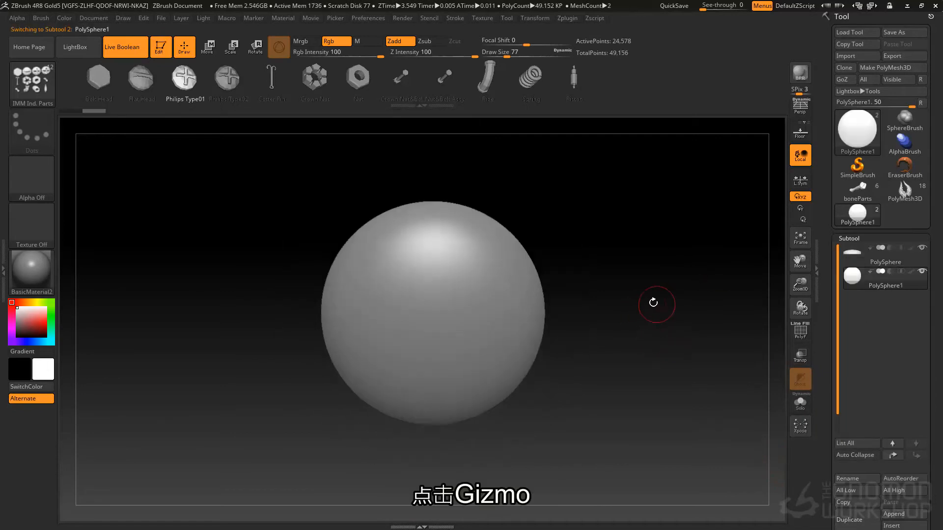
- Replace the second subtool's geometry with the gizmo's PolyCylinder primitive and accept it
key(w)
click(397, 235)
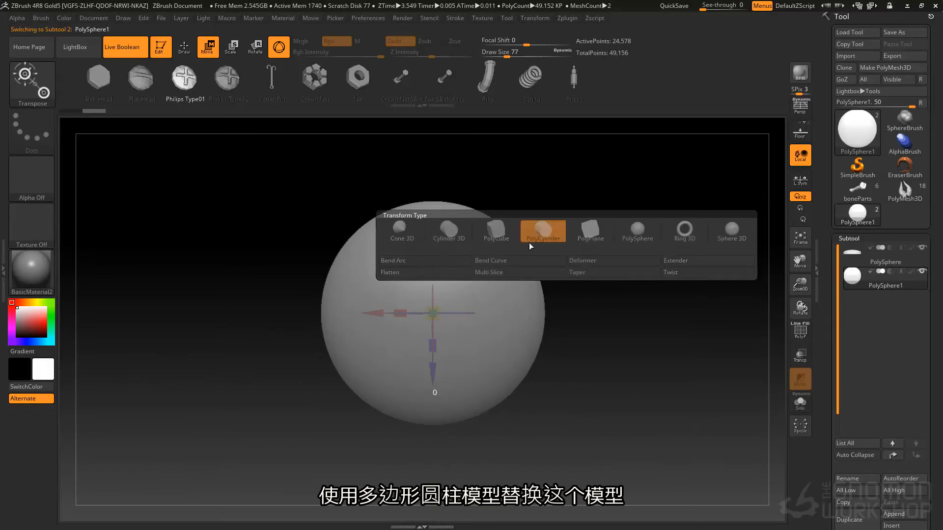
click(543, 232)
shift+drag(560, 201, 460, 201)
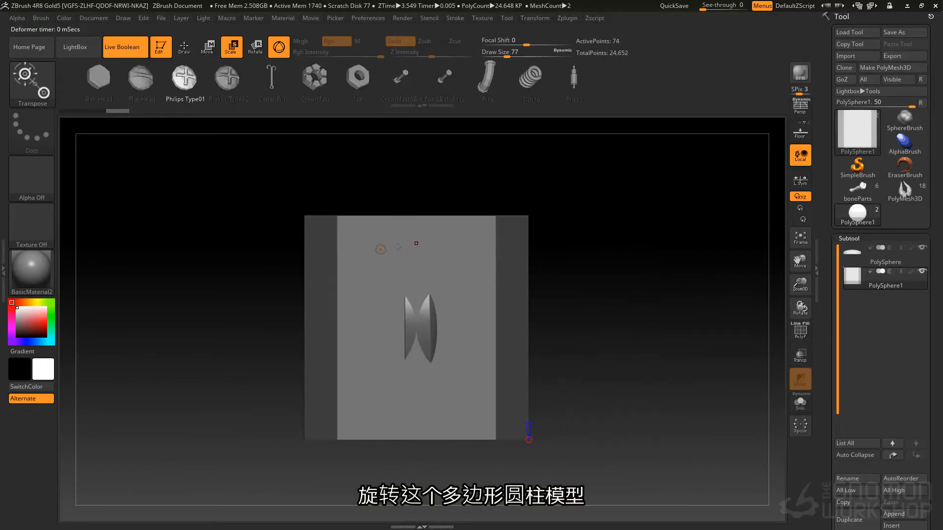
click(381, 249)
click(411, 251)
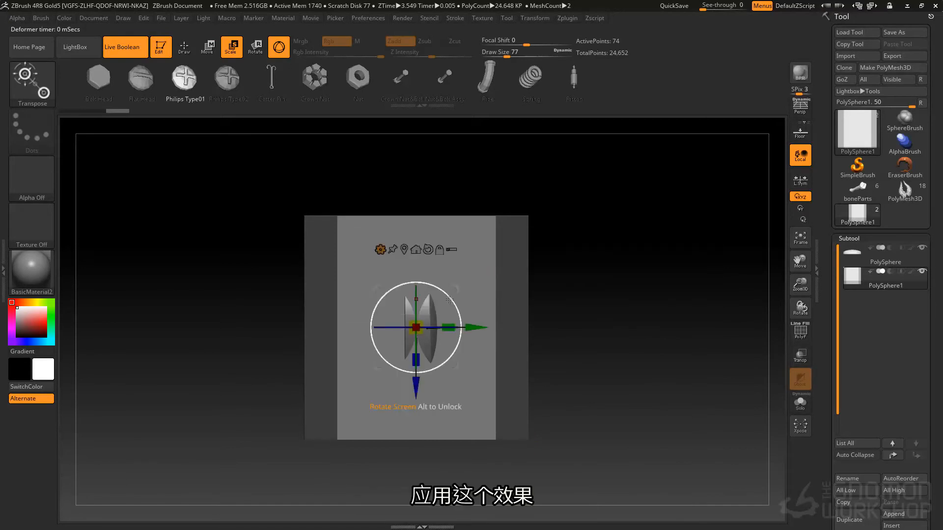
- Rotate the cylinder to align with the screw head's axis, shrink it and place it through the centre of the dome
drag(449, 299, 455, 372)
drag(537, 243, 441, 270)
mouse_move(416, 327)
mouse_down()
mouse_move(395, 323)
mouse_move(429, 322)
mouse_up()
shift+drag(537, 275, 421, 284)
drag(335, 339, 374, 334)
shift+drag(436, 233, 322, 236)
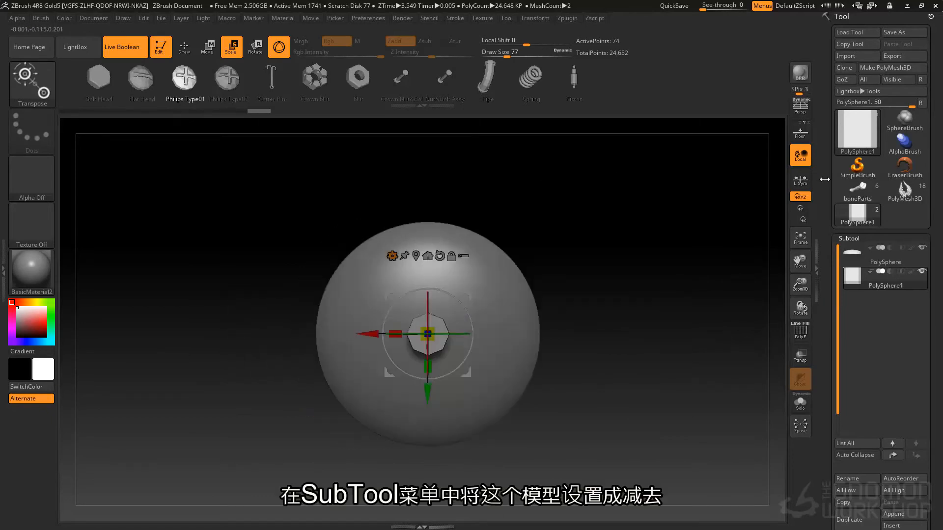
- Set the cylinder subtool to subtract from the screw head, and adjust its size and depth for a wide central recess
click(890, 272)
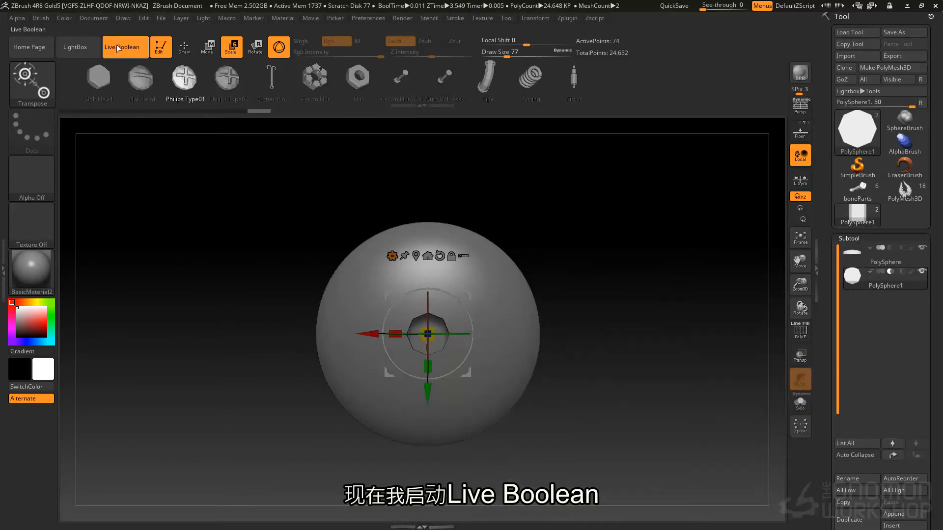
right_drag(466, 280, 440, 288)
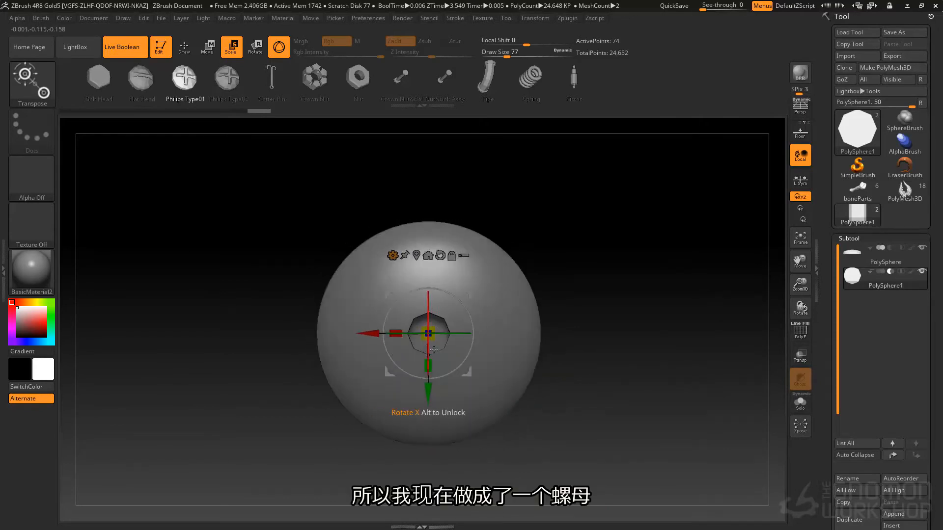
drag(433, 340, 462, 312)
shift+right_drag(479, 314, 432, 328)
drag(389, 295, 411, 295)
mouse_move(432, 296)
shift+right_down()
mouse_move(389, 301)
mouse_move(432, 307)
shift+right_up()
drag(414, 334, 440, 333)
shift+right_drag(459, 300, 416, 292)
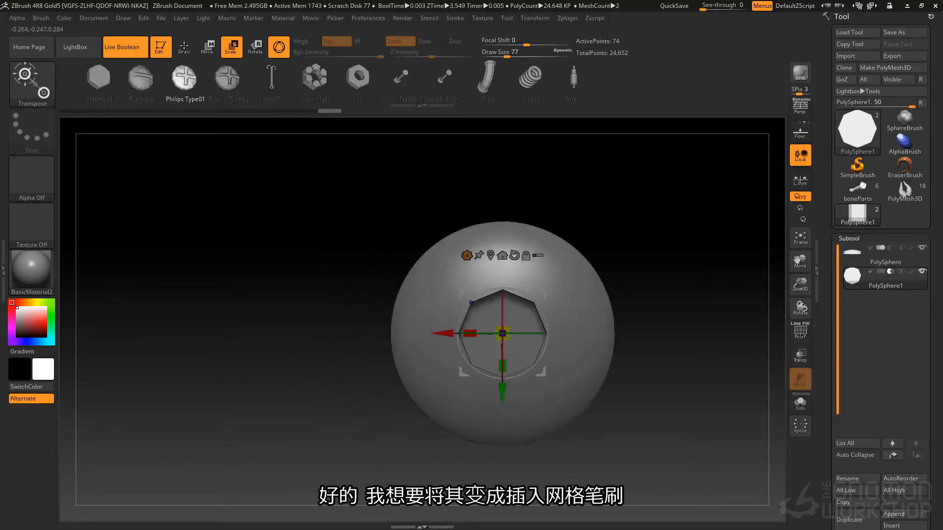
- Bake the screw head and subtracted cylinder with Make Boolean Mesh and switch to the UMesh_PolySphere tool
key(q)
alt+right_drag(450, 213, 370, 194)
right_drag(443, 277, 452, 271)
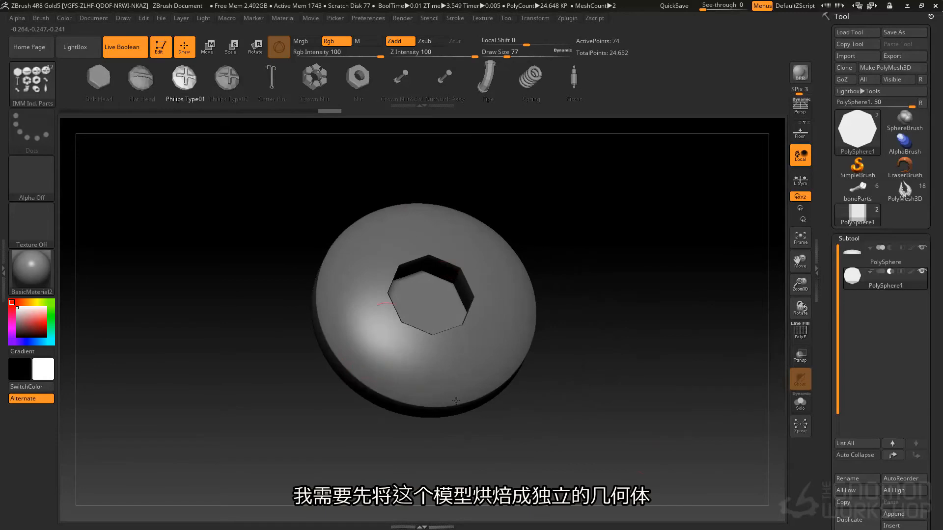
right_drag(666, 366, 649, 317)
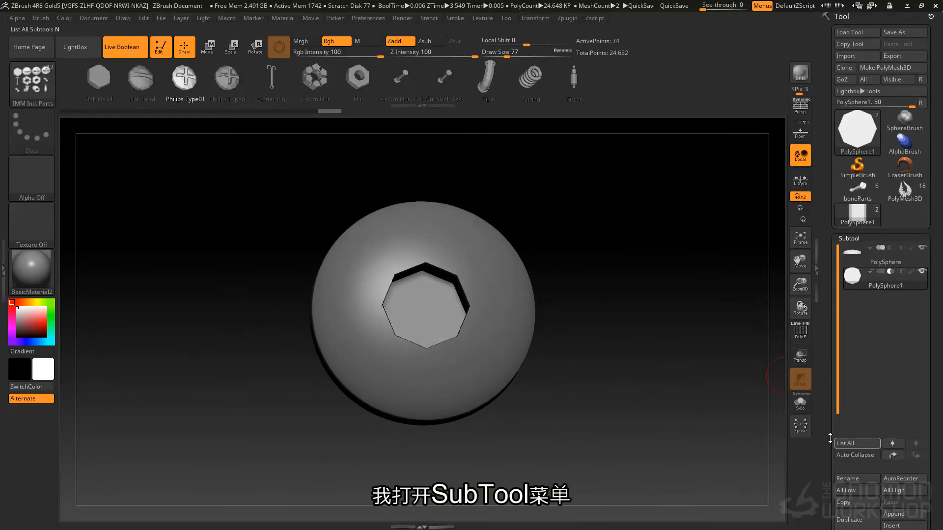
drag(826, 430, 830, 301)
click(851, 392)
click(863, 379)
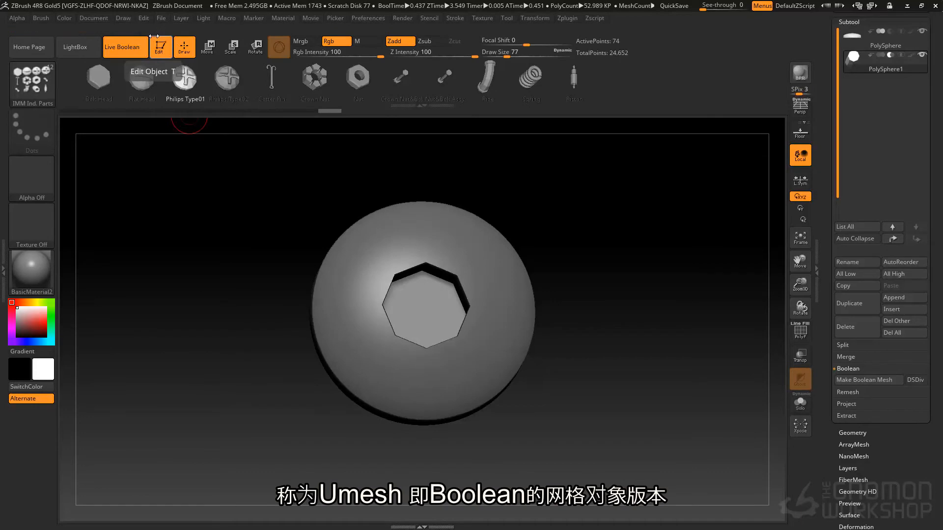
click(864, 380)
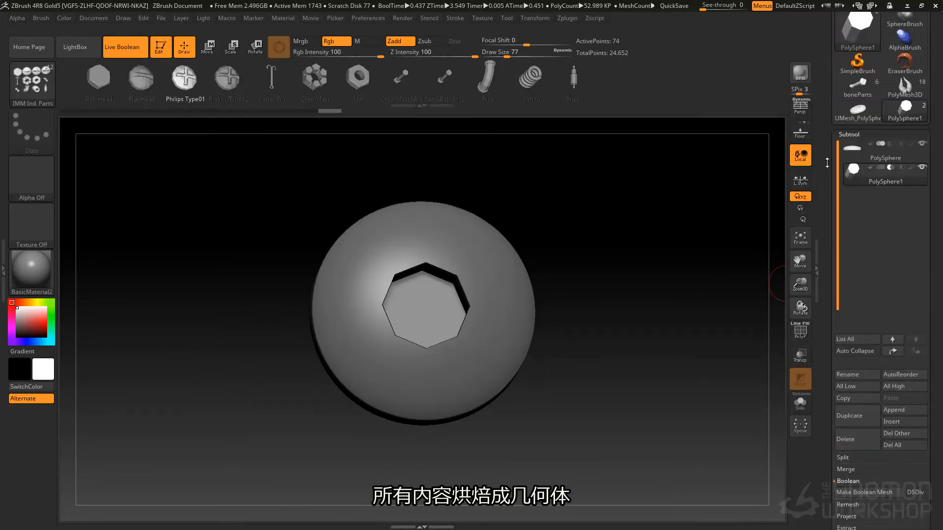
click(867, 121)
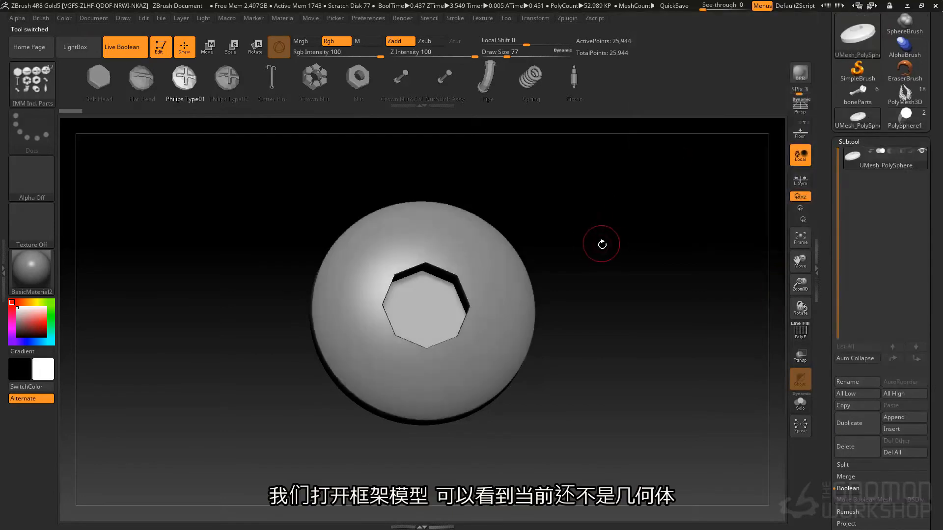
- Examine the baked screw head's polygon structure with the PolyFrame display, and turn the display off again
key(shift+f)
drag(602, 246, 527, 294)
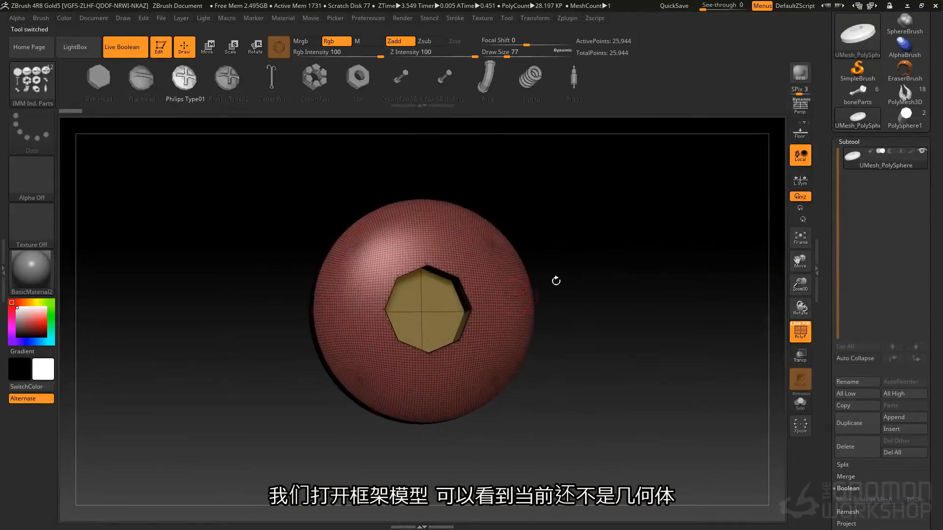
drag(610, 217, 609, 208)
drag(583, 267, 588, 238)
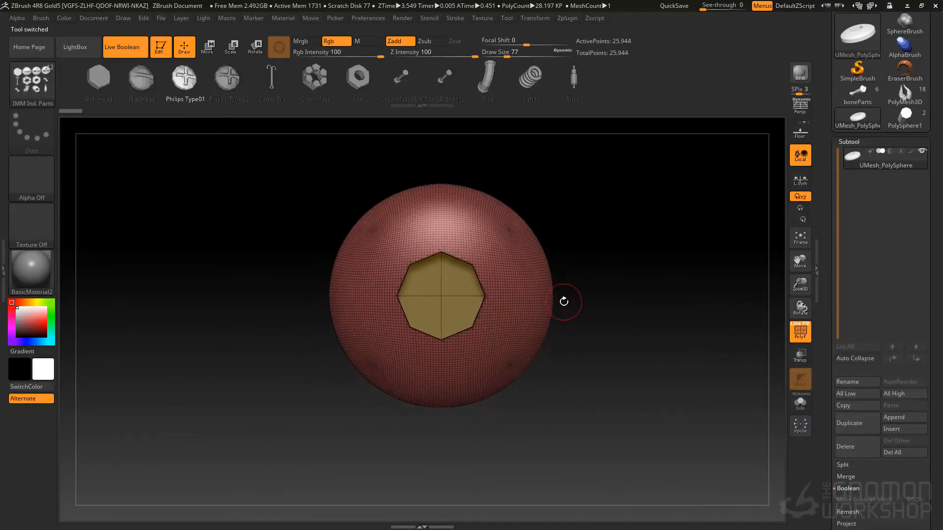
key(shift+f)
- Face the screw head straight on and append it as an insert mesh to the IMM Ind. Parts brush
alt+drag(618, 239, 621, 290)
alt+drag(557, 184, 559, 160)
alt+drag(620, 293, 632, 271)
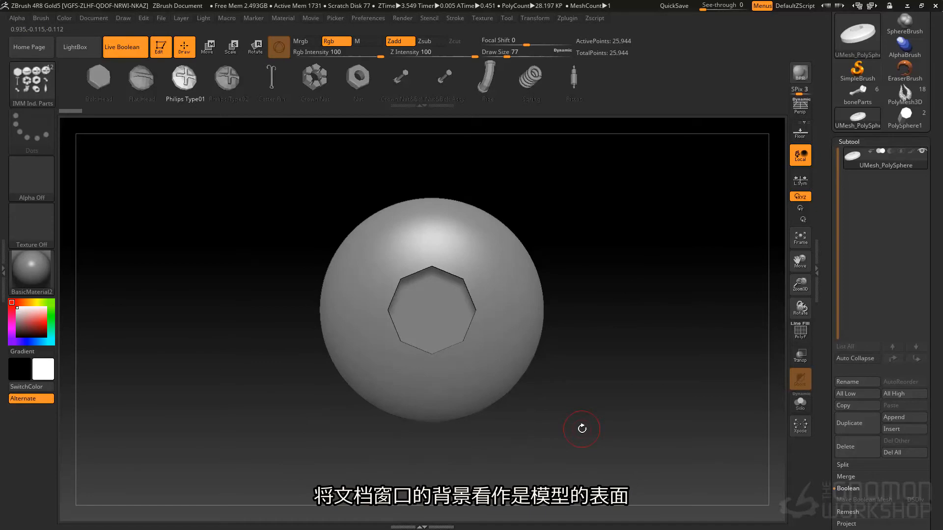
shift+drag(567, 168, 671, 230)
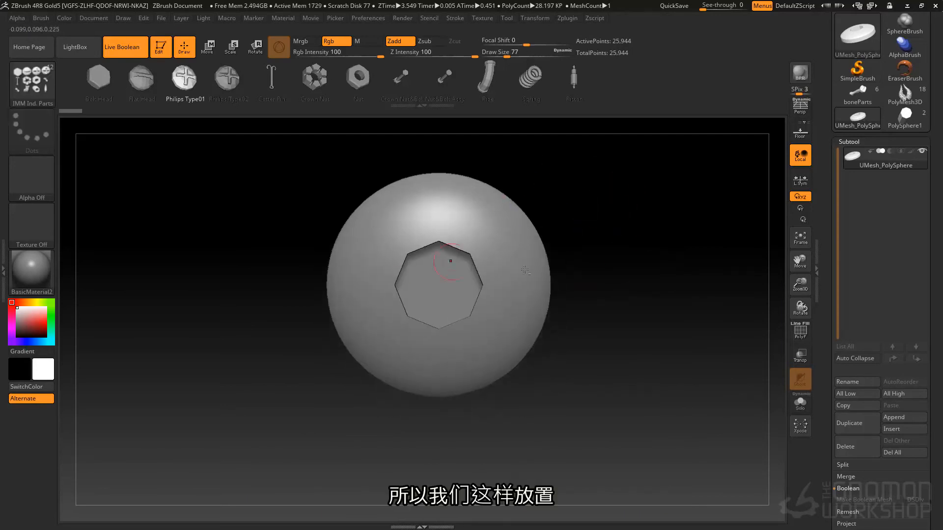
click(40, 18)
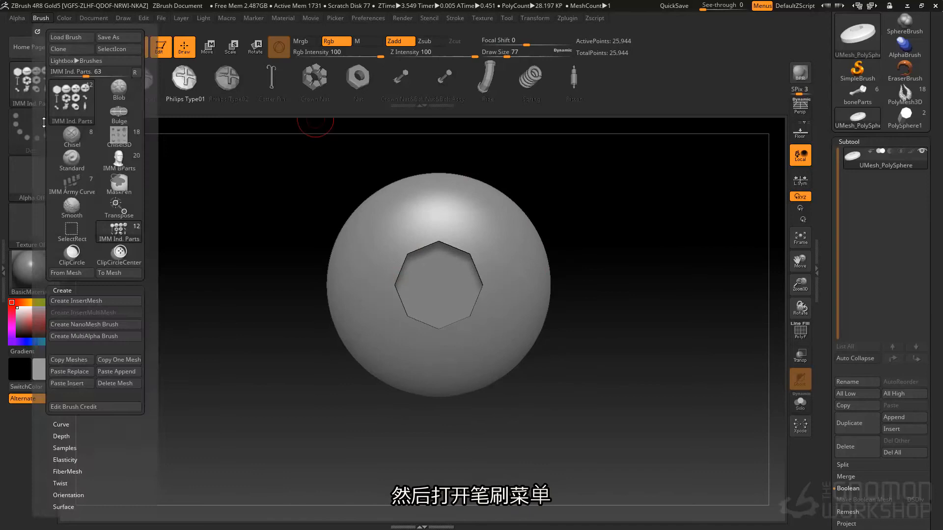
click(76, 301)
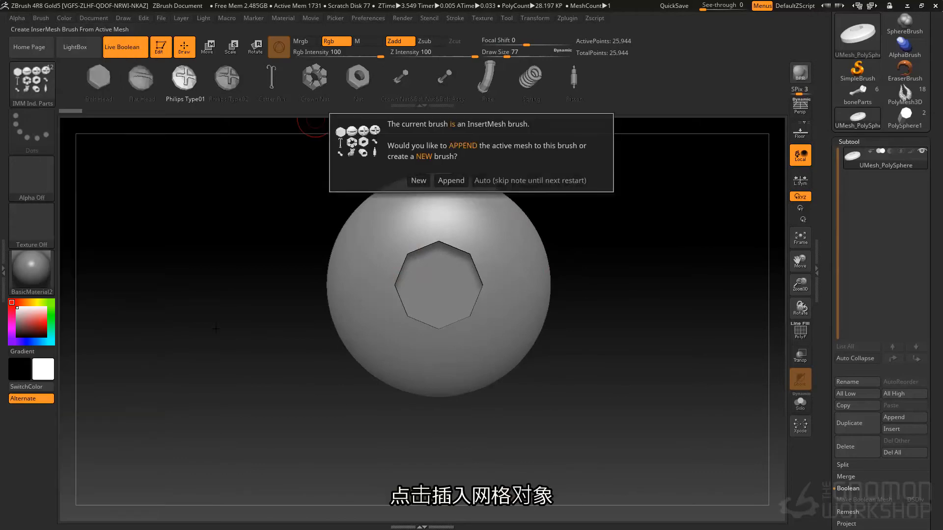
click(451, 182)
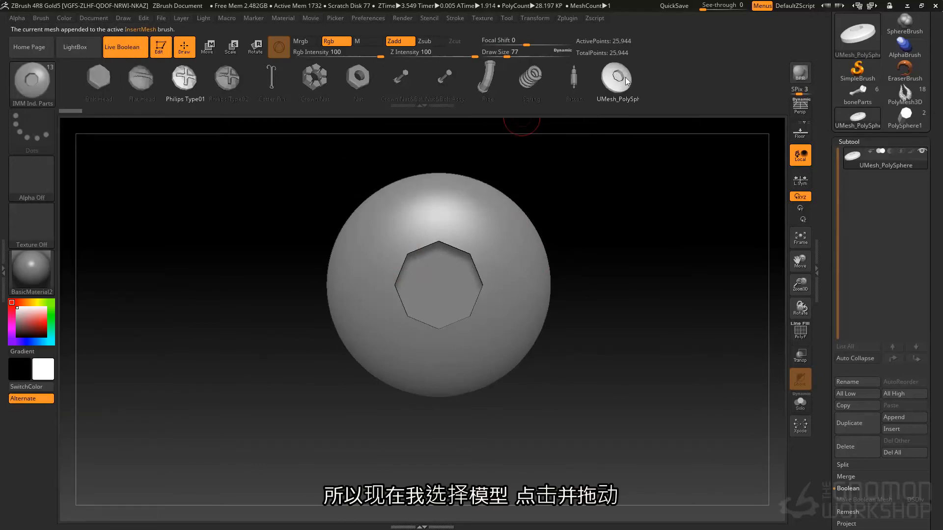
- Select the appended UMesh_PolySphere insert mesh and place test copies of it on the screw head
click(609, 87)
drag(499, 237, 502, 271)
right_drag(504, 275, 504, 216)
drag(529, 318, 429, 376)
drag(386, 334, 391, 352)
- Undo the test copies inserted on the screw head
key(ctrl+z)
key(ctrl+z)
key(ctrl+z)
key(ctrl+z)
key(ctrl+z)
key(ctrl+z)
- Append the screw head to the IMM Ind. Parts brush again, using the upside-down side view as its orientation
click(41, 18)
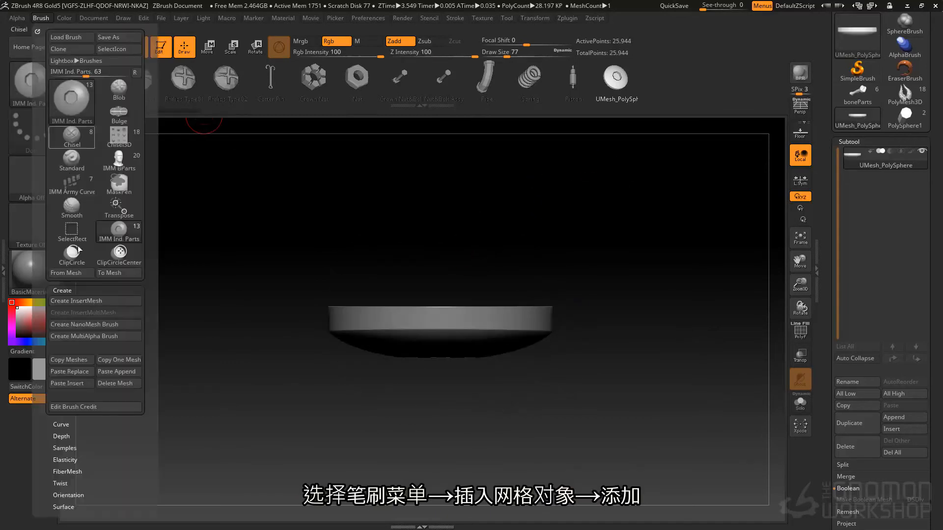
click(93, 301)
click(451, 180)
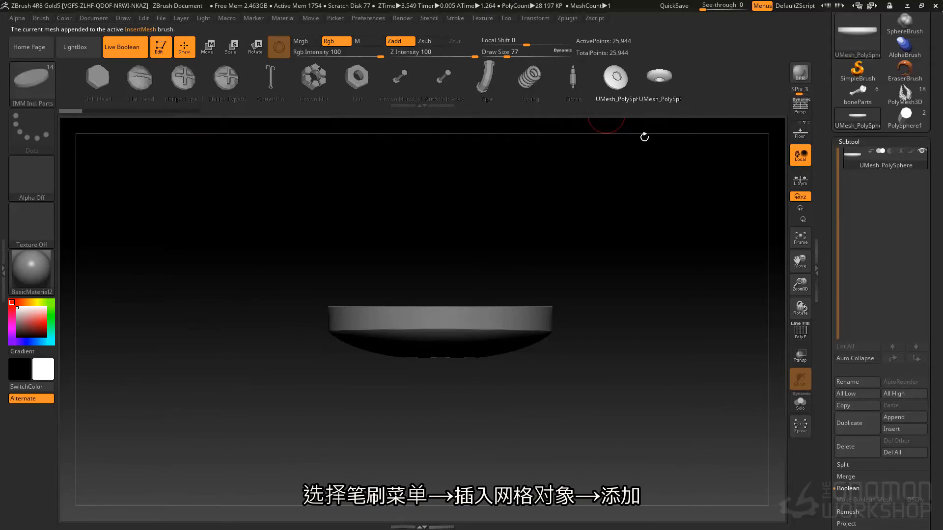
- Place several test copies of the side-oriented insert mesh on the screw head's surface
drag(592, 211, 570, 155)
mouse_move(504, 275)
mouse_down()
mouse_move(511, 379)
mouse_move(489, 427)
mouse_up()
mouse_move(431, 411)
mouse_down()
mouse_move(389, 368)
mouse_move(344, 371)
mouse_up()
drag(342, 304, 280, 269)
drag(401, 253, 352, 287)
right_drag(352, 287, 448, 210)
- Undo the test copies of the side-oriented insert mesh on the screw head
key(ctrl+z)
key(ctrl+z)
key(ctrl+z)
key(ctrl+z)
key(ctrl+z)
key(ctrl+z)
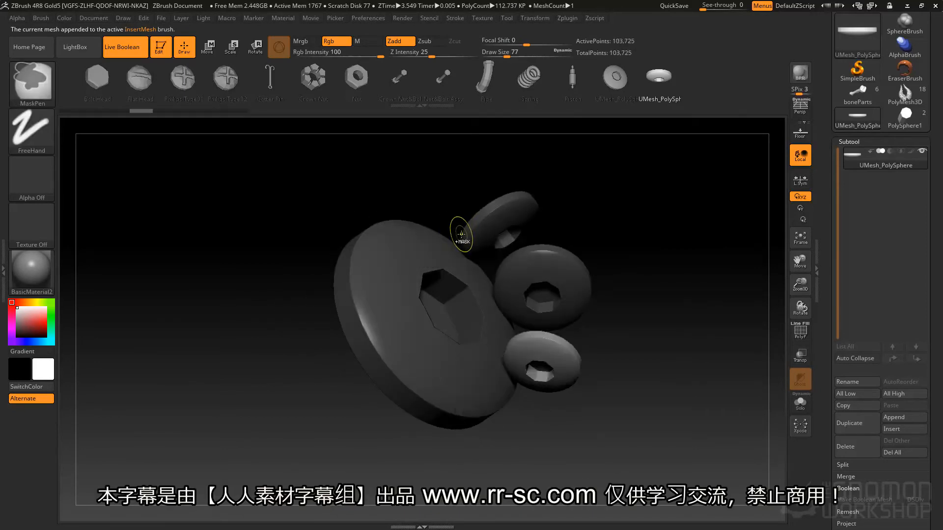
- Select the first appended UMesh_PolySphere insert mesh and insert one copy of it on the screw head's flat face
click(615, 78)
drag(509, 257, 543, 288)
right_drag(543, 288, 486, 196)
key(ctrl+z)
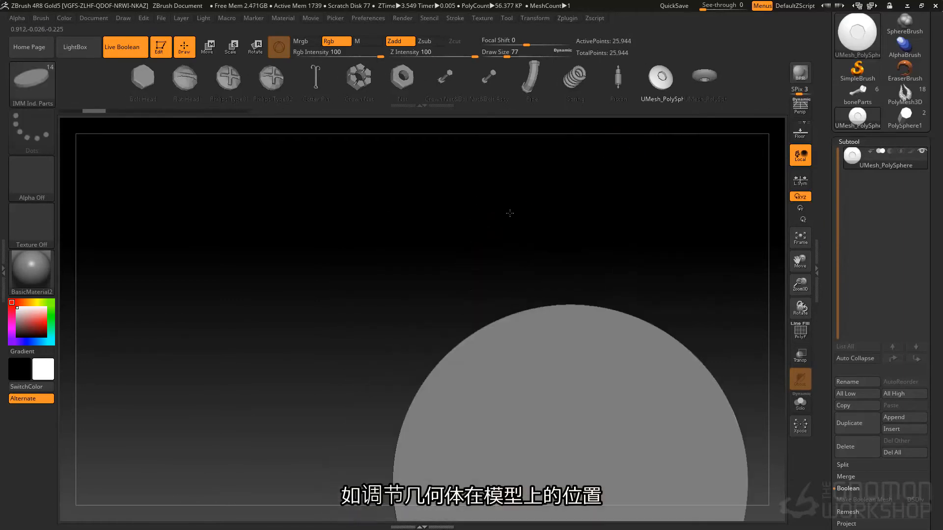
alt+drag(737, 442, 736, 295)
drag(547, 221, 570, 235)
mouse_move(713, 221)
mouse_down()
mouse_move(548, 293)
mouse_move(530, 235)
mouse_move(491, 226)
mouse_up()
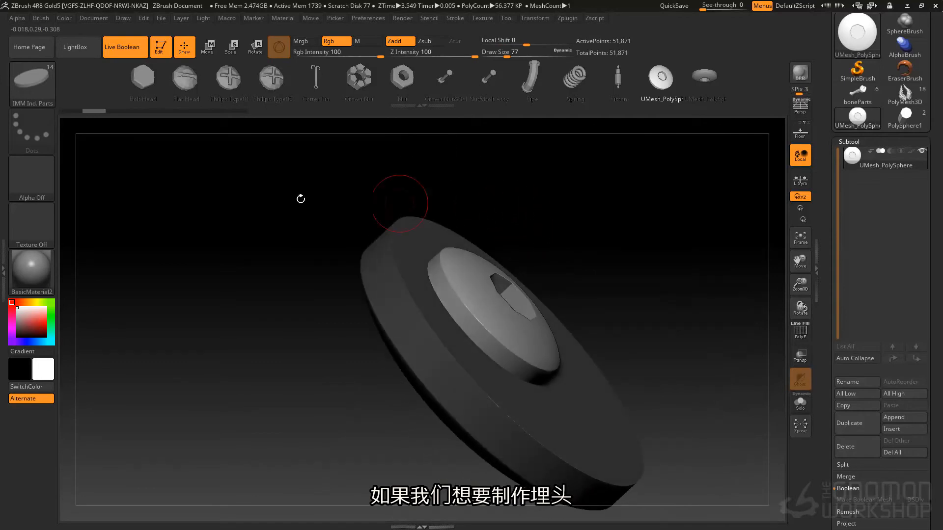
- Lower the brush's embed depth in its Depth settings and insert another copy beside the first on the flat face
click(40, 18)
scroll(75, 352, down, 3)
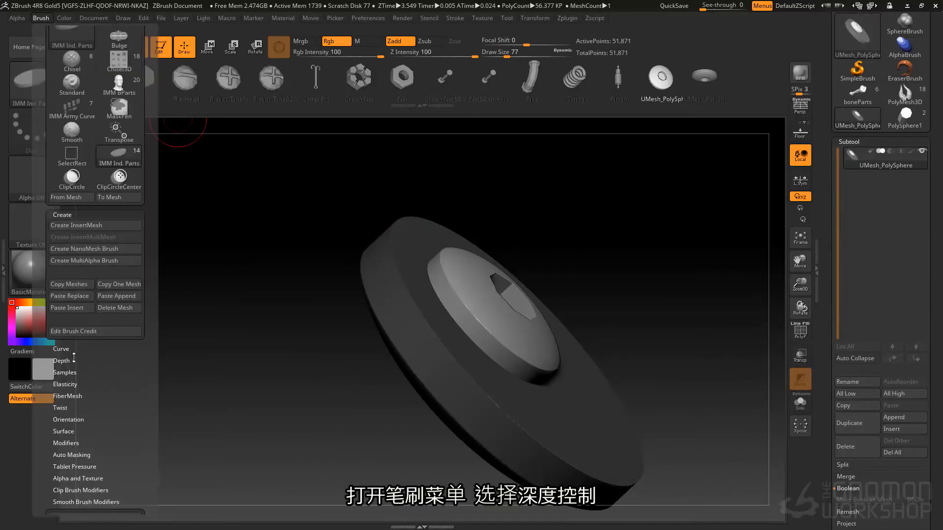
click(72, 360)
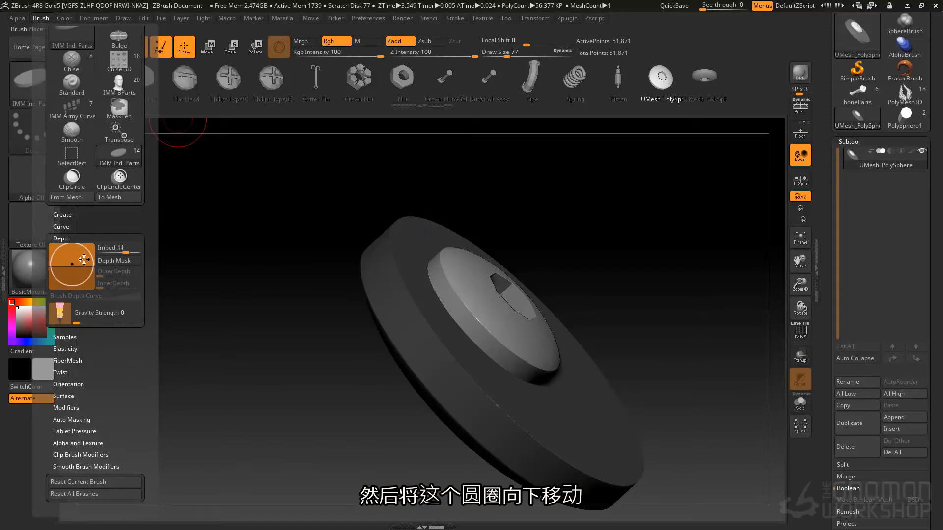
drag(85, 265, 68, 264)
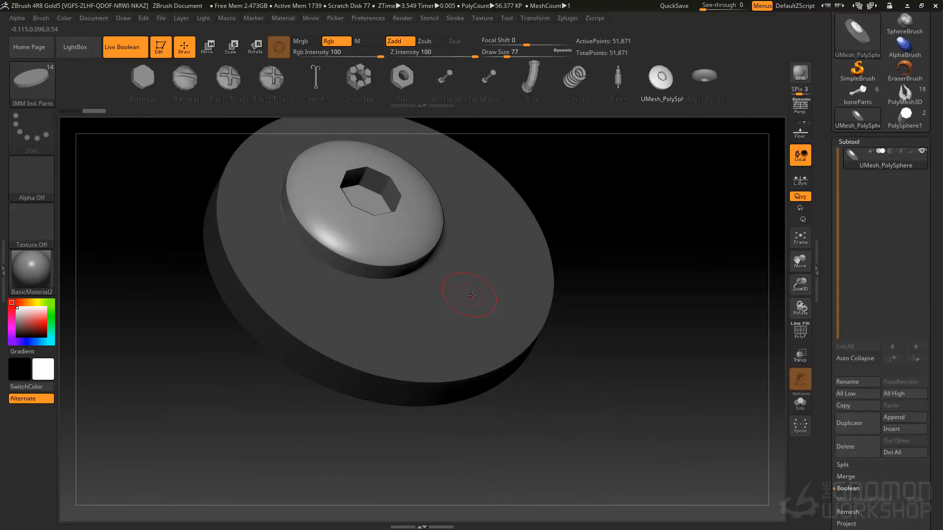
drag(469, 292, 494, 352)
drag(457, 407, 430, 307)
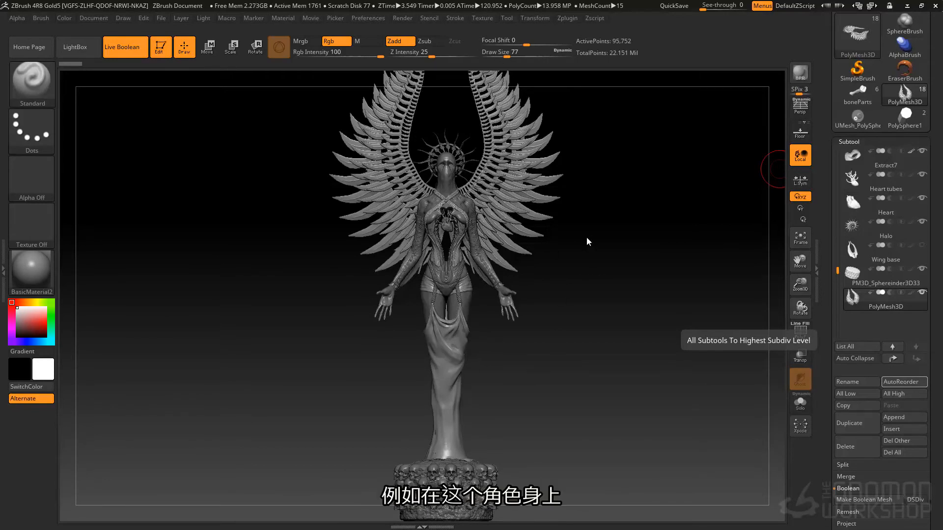
- Examine the winged figure's studded chest straps and the stitching along its gloves up close
alt+right_drag(449, 202, 468, 256)
alt+right_drag(468, 256, 471, 298)
mouse_move(436, 242)
ctrl+right_down()
mouse_move(441, 376)
mouse_move(495, 363)
mouse_move(503, 308)
mouse_move(445, 333)
ctrl+right_up()
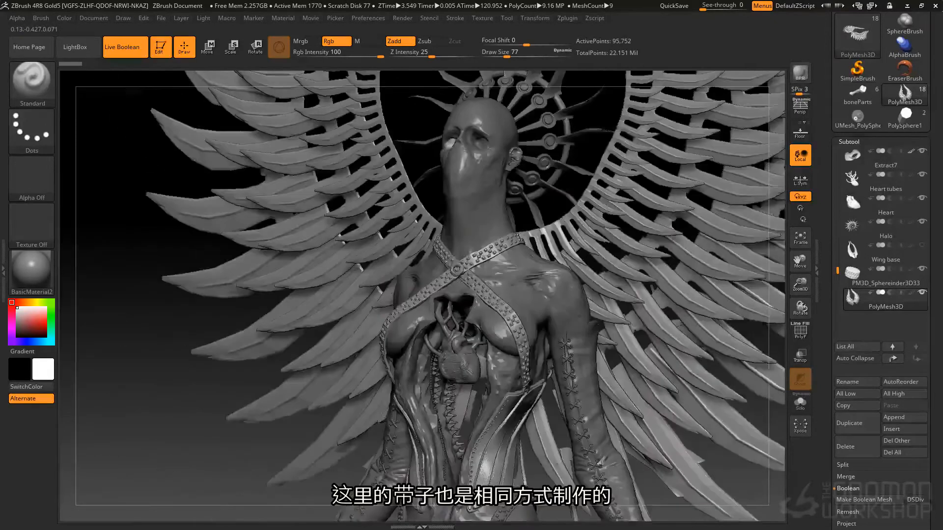
right_drag(472, 275, 506, 251)
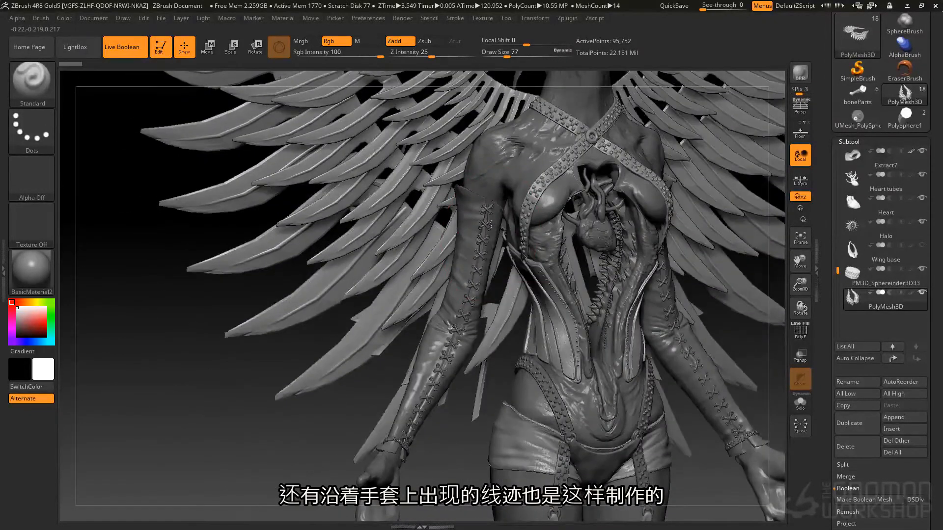
ctrl+right_drag(491, 224, 489, 246)
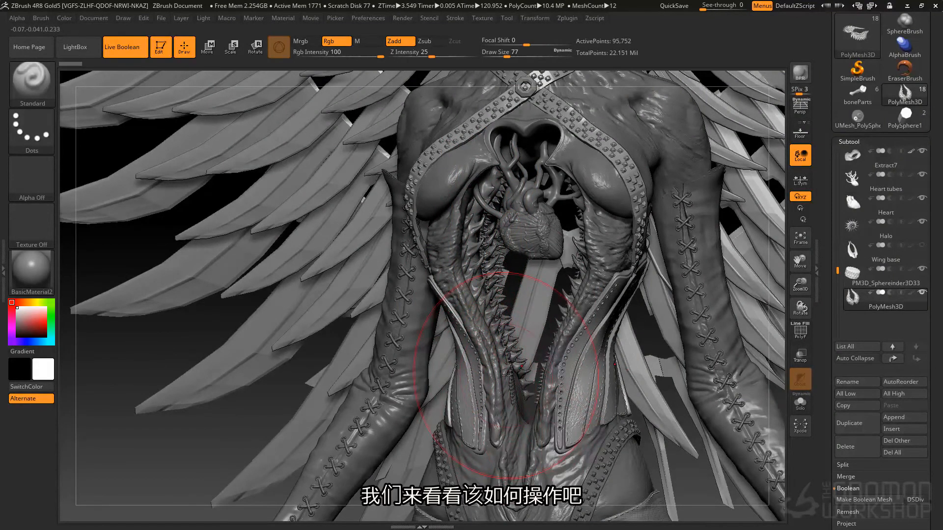
- Clear the canvas, load PolySphere.ZTL, draw the sphere on the canvas and enter Edit mode
key(t)
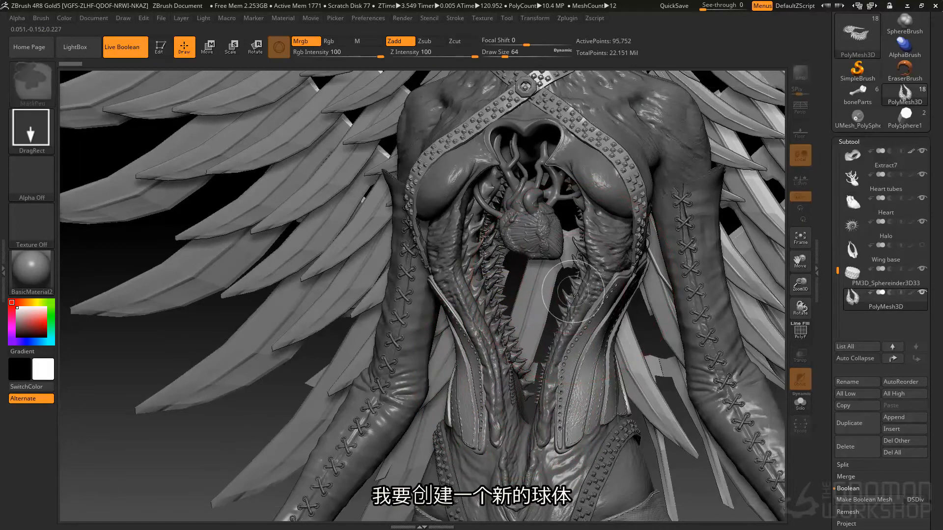
key(ctrl+n)
click(93, 51)
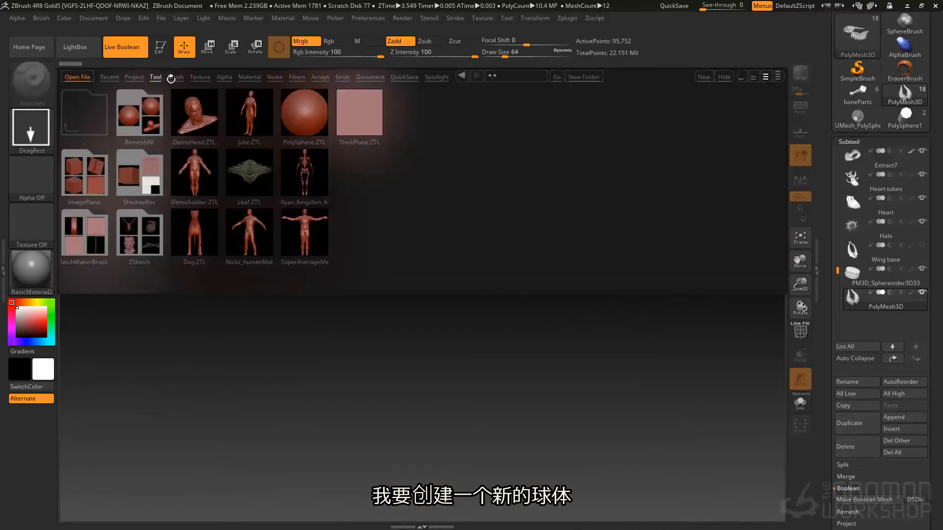
double_click(304, 114)
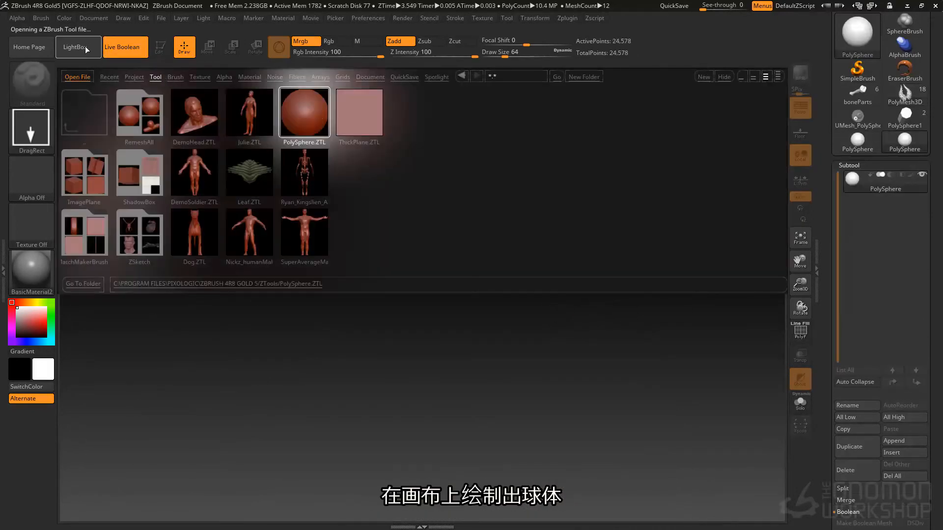
drag(432, 251, 525, 253)
key(t)
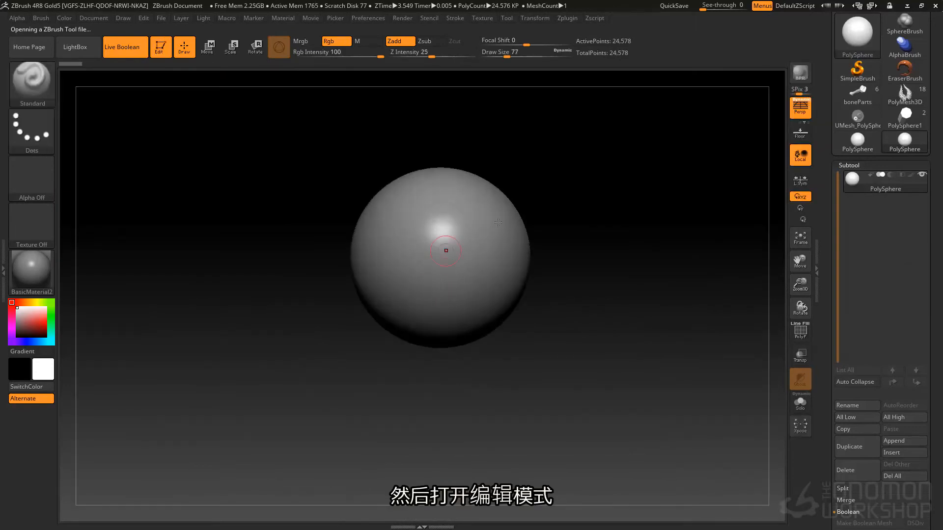
- Pull the sphere into a pointed tooth shape with wide sides and a tapered root, using the Move brush at draw size 567
key(space)
drag(467, 248, 508, 248)
key(b)
key(m)
key(v)
mouse_move(426, 229)
mouse_down()
mouse_move(438, 133)
mouse_move(427, 153)
mouse_up()
drag(364, 251, 320, 291)
drag(426, 335, 434, 388)
mouse_move(315, 221)
mouse_down()
mouse_move(465, 216)
mouse_move(560, 239)
mouse_up()
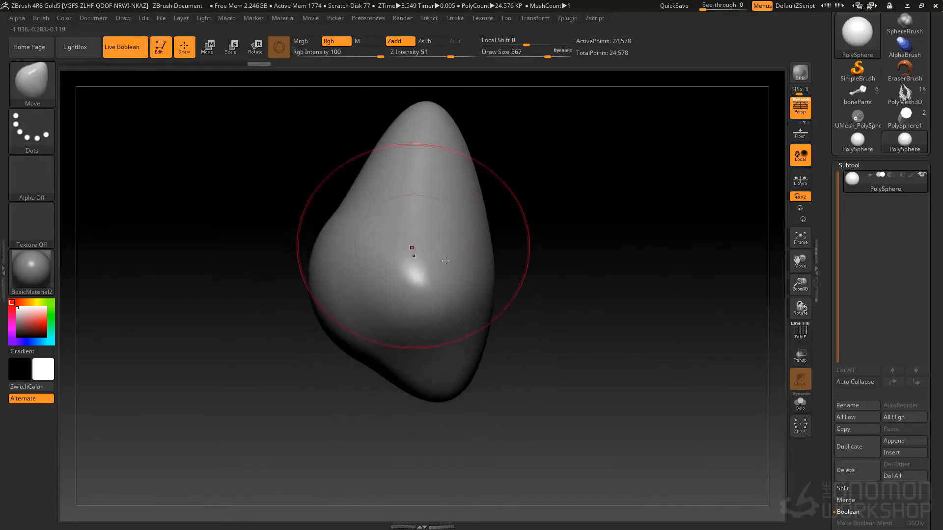
- Flatten the tooth shape along its depth with the transform gizmo
key(w)
drag(437, 278, 416, 278)
alt+right_drag(418, 207, 392, 205)
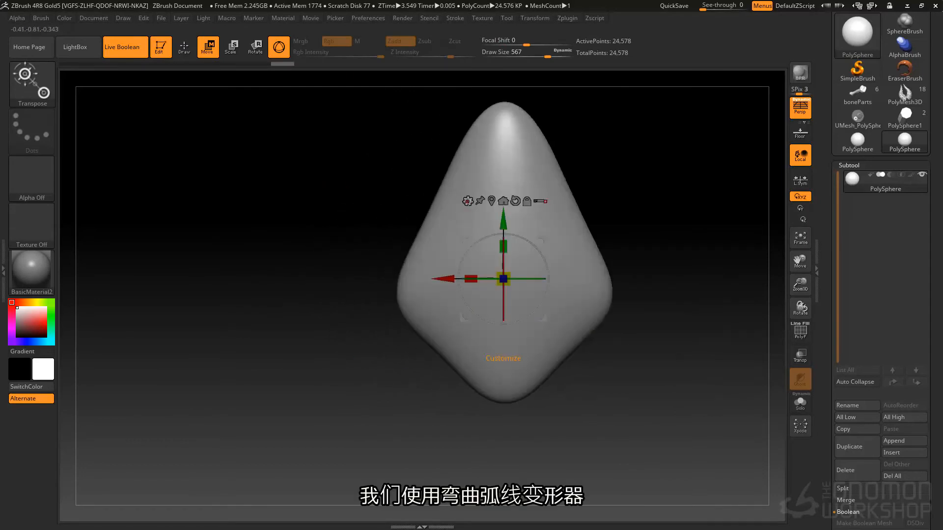
- Delete the tooth's lower subdivision levels and apply the Bend Arc deformer to it
click(468, 201)
click(494, 231)
click(856, 163)
click(852, 177)
click(857, 211)
click(467, 201)
click(493, 231)
- Bend the tooth into a curved profile with the deformer's handles and accept the deformation
drag(400, 246, 567, 252)
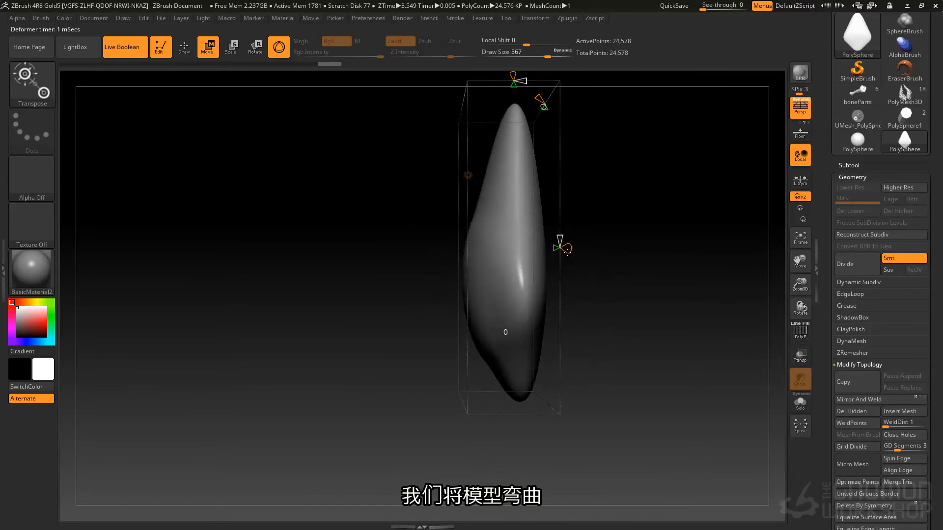
alt+drag(568, 165, 566, 234)
drag(512, 150, 516, 185)
drag(546, 322, 875, 176)
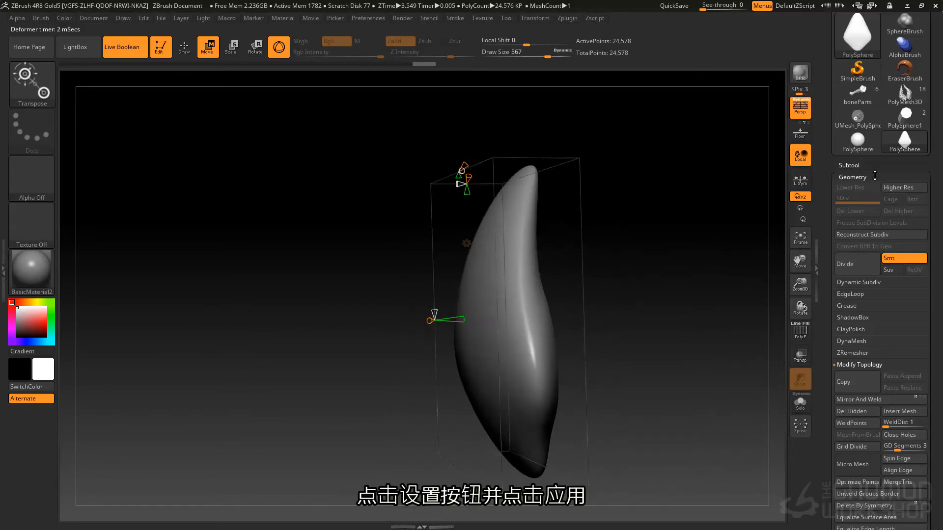
click(467, 244)
click(627, 246)
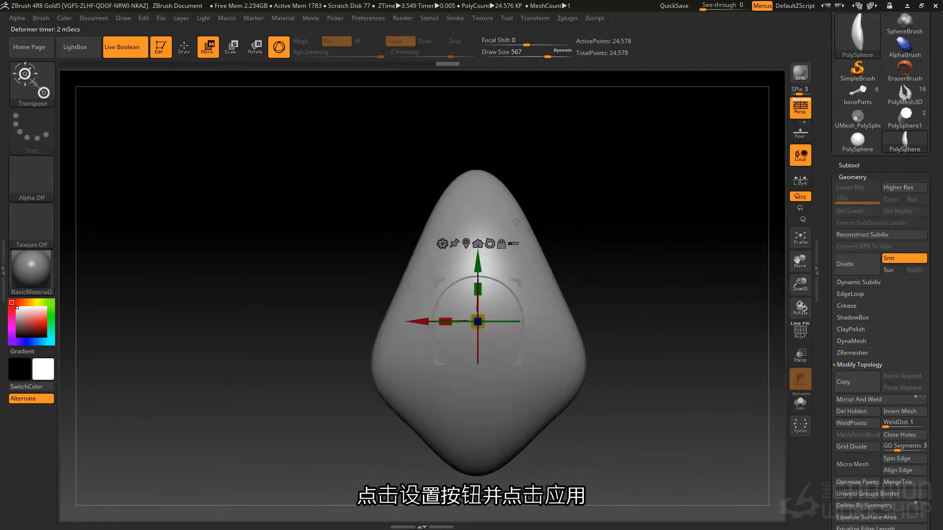
- Sculpt a raised ridge down the centre of the tooth with the Standard brush and Alpha 01, smoothing its lower part
key(q)
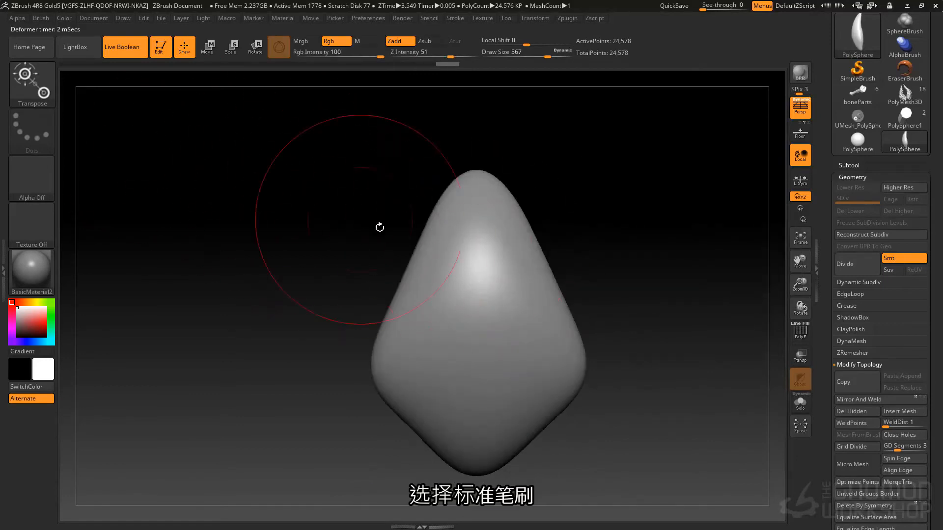
key(b)
key(s)
key(t)
key(space)
drag(438, 235, 411, 235)
click(52, 166)
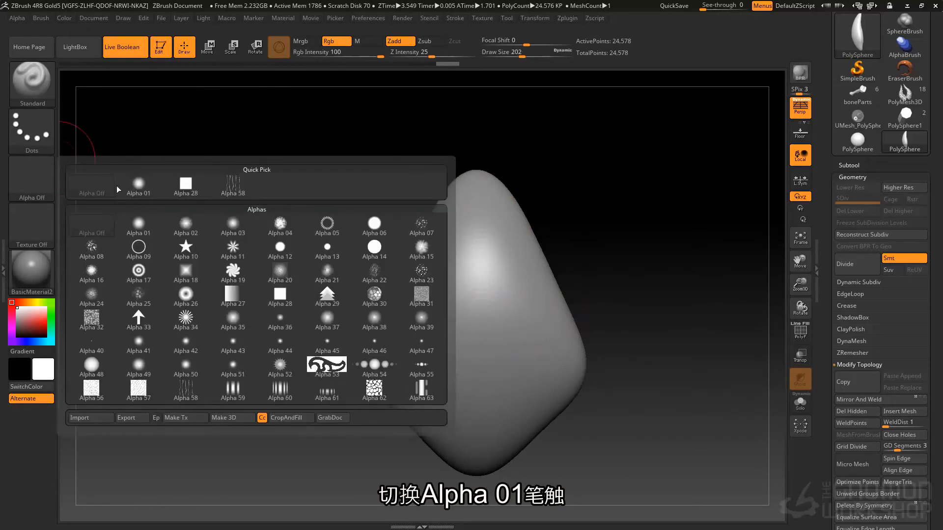
click(130, 185)
key(space)
mouse_move(442, 229)
mouse_down()
mouse_move(429, 230)
mouse_move(448, 225)
mouse_move(453, 252)
mouse_move(442, 273)
mouse_move(444, 320)
mouse_up()
key(space)
drag(444, 223, 456, 224)
mouse_move(464, 302)
shift+mouse_down()
mouse_move(468, 238)
mouse_move(476, 291)
mouse_move(458, 319)
shift+mouse_up()
- Build up symmetrical forms across the tooth's root with the Standard brush and smooth them
drag(422, 418, 462, 369)
mouse_move(387, 361)
mouse_down()
mouse_move(429, 421)
mouse_move(446, 409)
mouse_move(479, 419)
mouse_up()
mouse_move(425, 421)
mouse_down()
mouse_move(445, 440)
mouse_move(479, 448)
mouse_up()
right_drag(403, 435, 428, 432)
mouse_move(429, 432)
shift+mouse_down()
mouse_move(486, 430)
mouse_move(411, 445)
shift+mouse_up()
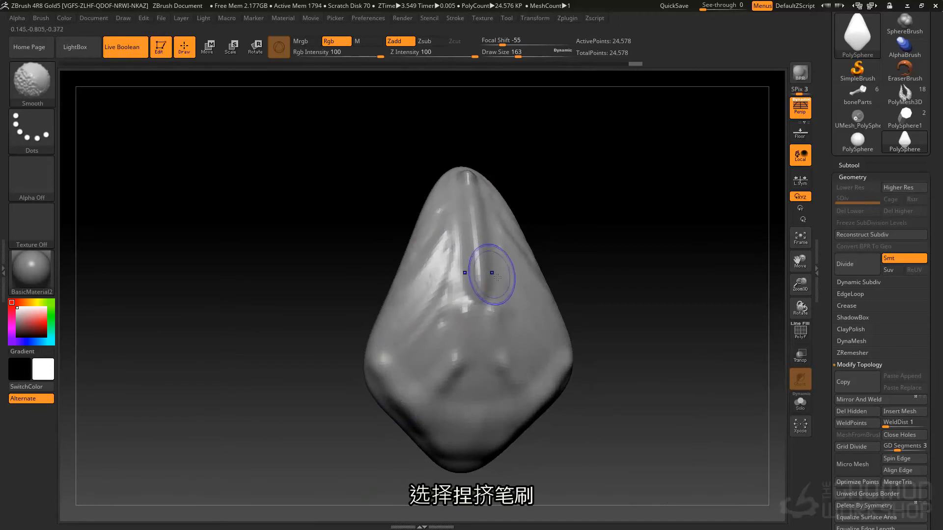
- Sharpen the tip of the tooth using the Pinch brush at draw size 187
key(b)
key(p)
key(i)
right_drag(441, 239, 410, 243)
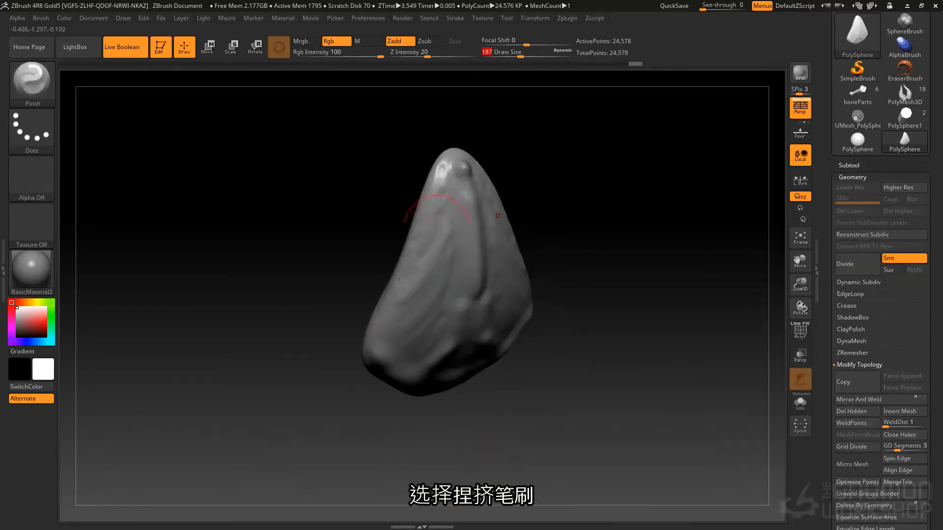
mouse_move(435, 166)
mouse_down()
mouse_move(456, 164)
mouse_move(447, 141)
mouse_move(435, 160)
mouse_up()
right_drag(422, 149, 452, 154)
- Pull a pointed tip and a row of serrations along both edges of the tooth with the Move brush
key(b)
key(m)
key(v)
key(space)
drag(453, 158, 441, 158)
mouse_move(418, 217)
mouse_down()
mouse_move(395, 239)
mouse_move(384, 308)
mouse_up()
right_drag(370, 269, 469, 220)
key(space)
drag(463, 224, 469, 223)
right_drag(461, 247, 462, 232)
key(space)
drag(459, 227, 466, 225)
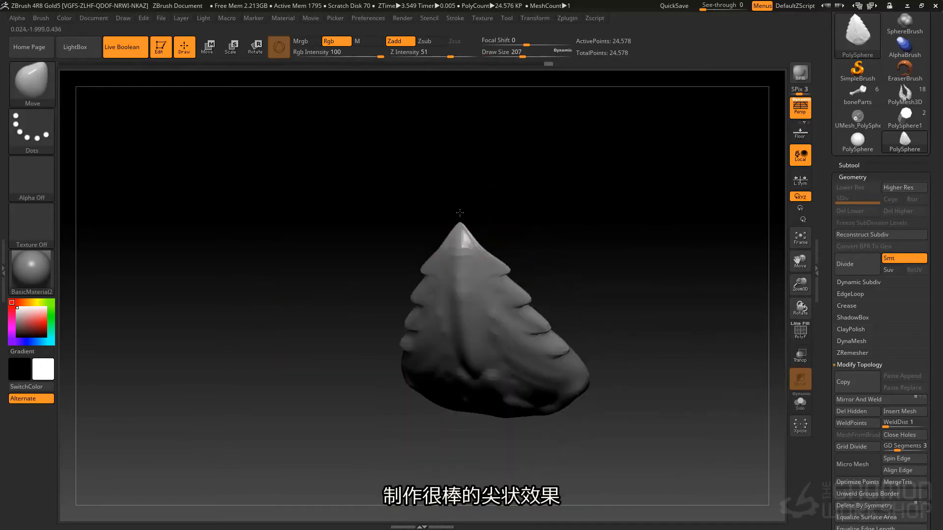
- Carve DamStandard grooves into the tooth's front at draw size 182, subdividing the mesh once to level 2
right_drag(461, 219, 459, 202)
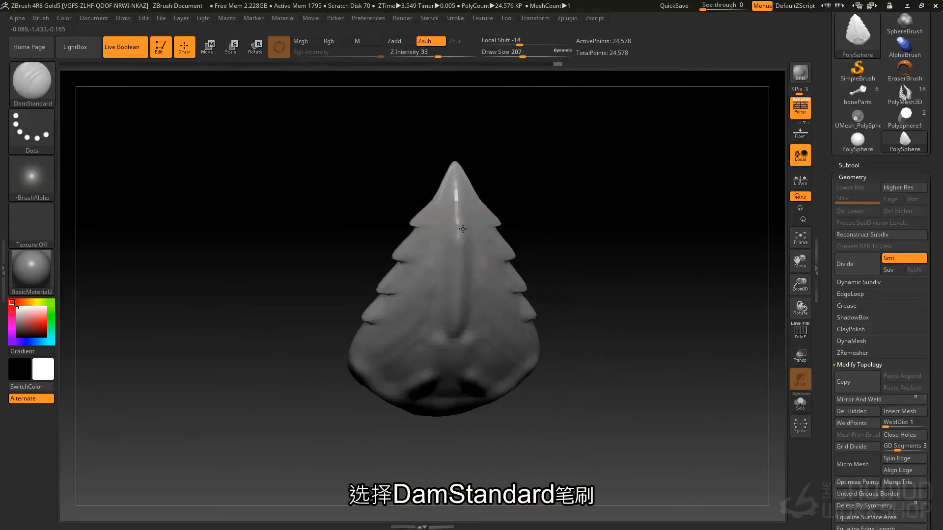
right_drag(463, 229, 457, 219)
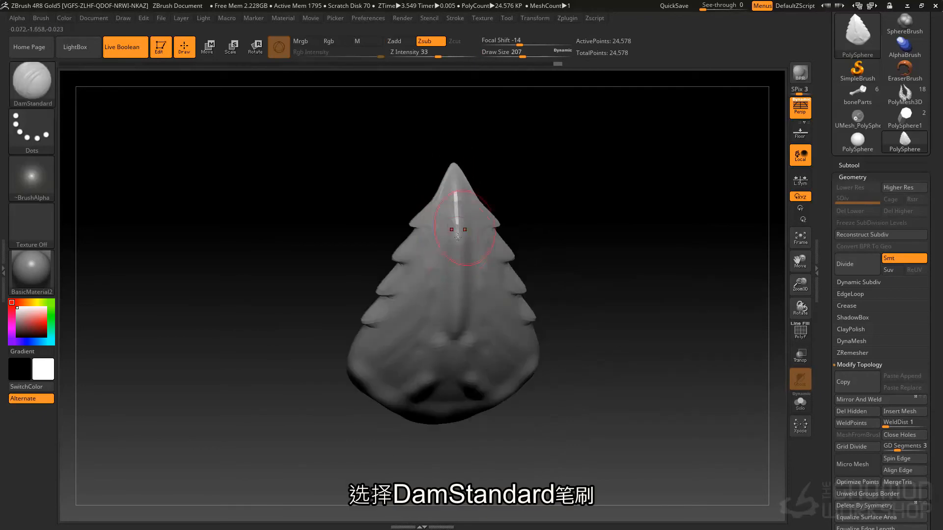
key(space)
drag(430, 256, 426, 257)
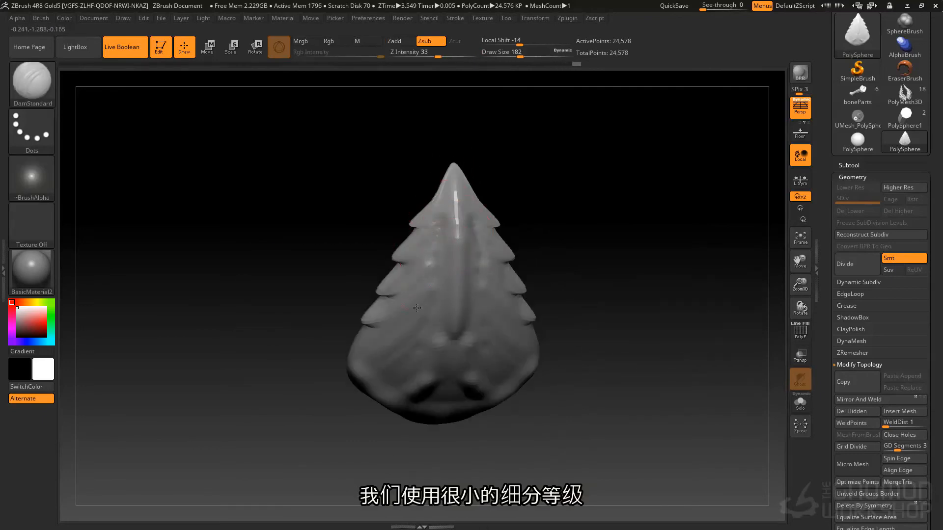
key(ctrl+d)
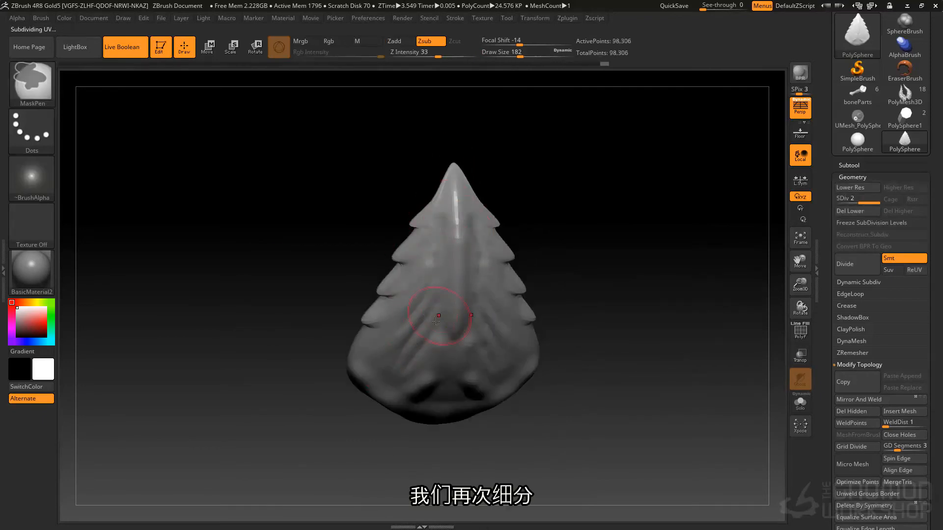
drag(396, 358, 434, 303)
drag(440, 241, 388, 309)
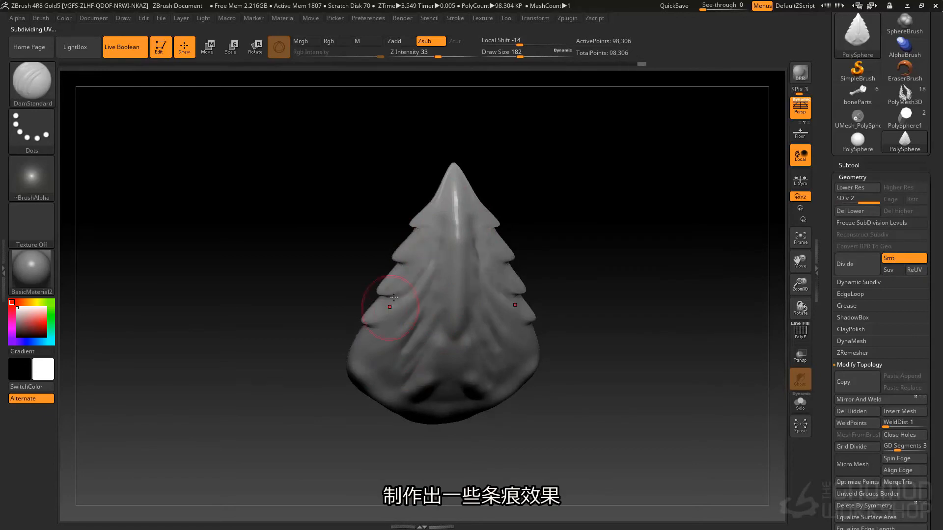
- Carve finer DamStandard creases from the central ridge out to the serrations and root at draw size 104
key(space)
drag(450, 213, 359, 339)
key(space)
alt+drag(428, 198, 427, 248)
alt+drag(358, 411, 402, 307)
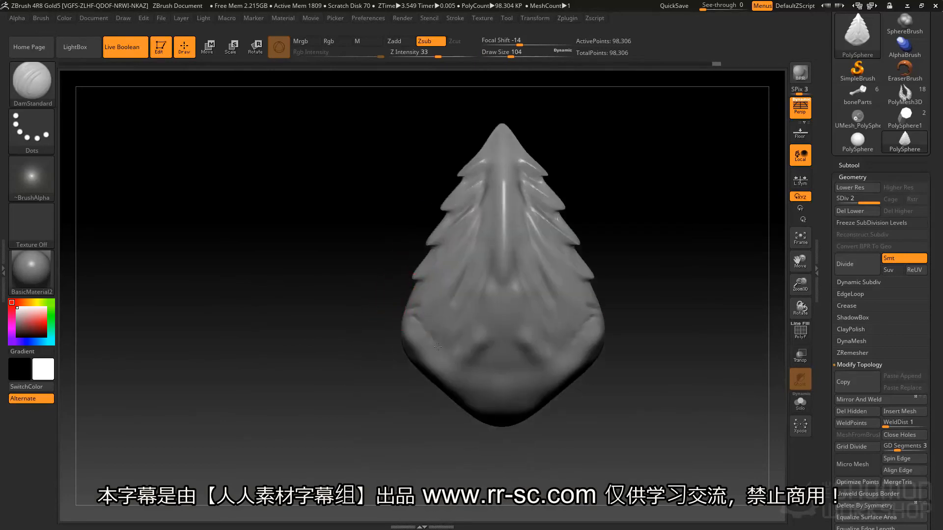
drag(478, 363, 505, 369)
- Raise a rim along the boundary between the crown and the root with the Standard brush at draw size 128
key(b)
key(s)
key(t)
mouse_move(425, 337)
mouse_down()
mouse_move(451, 362)
mouse_move(516, 372)
mouse_up()
key(space)
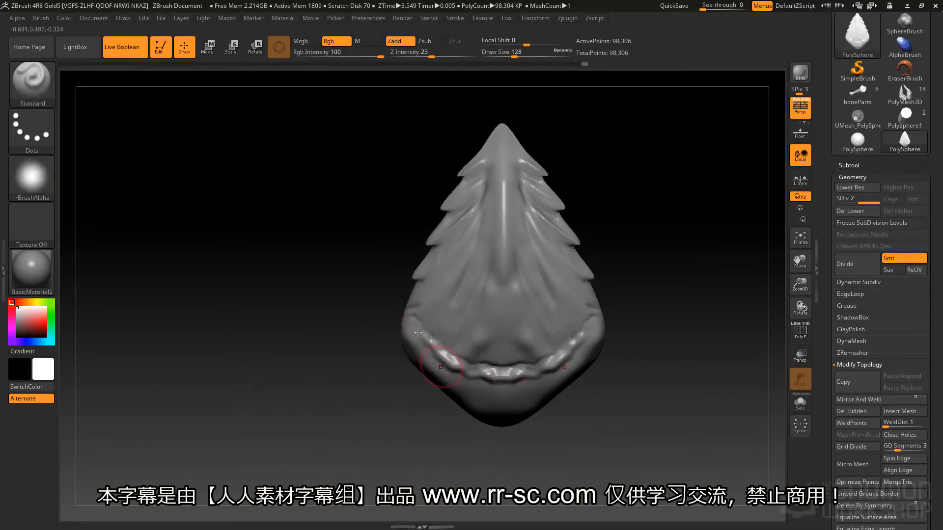
- Build up the rim above the root with the ClayTubes brush, with its alpha turned off
key(b)
key(c)
key(t)
click(48, 173)
click(76, 180)
mouse_move(417, 350)
mouse_down()
mouse_move(424, 368)
mouse_move(489, 386)
mouse_move(522, 347)
mouse_up()
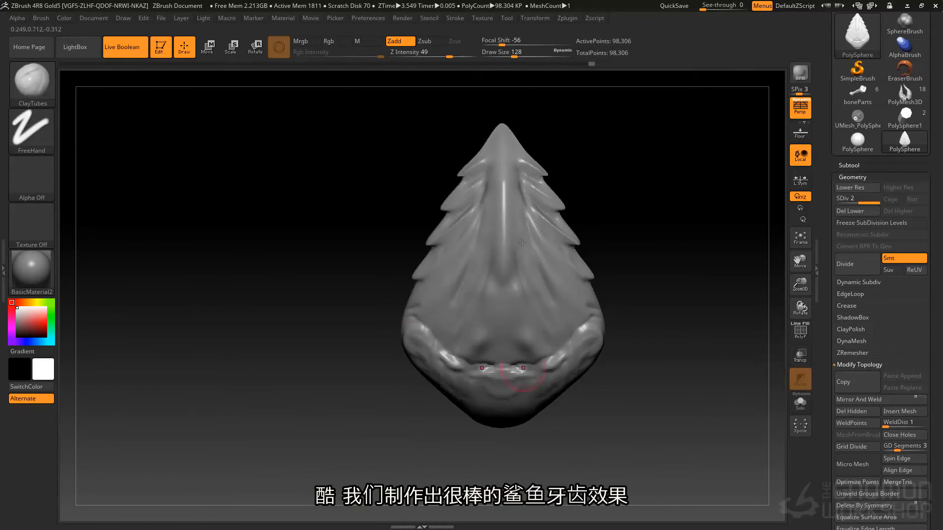
- Scale the tooth with the transform gizmo to make it narrower
key(b)
key(m)
key(v)
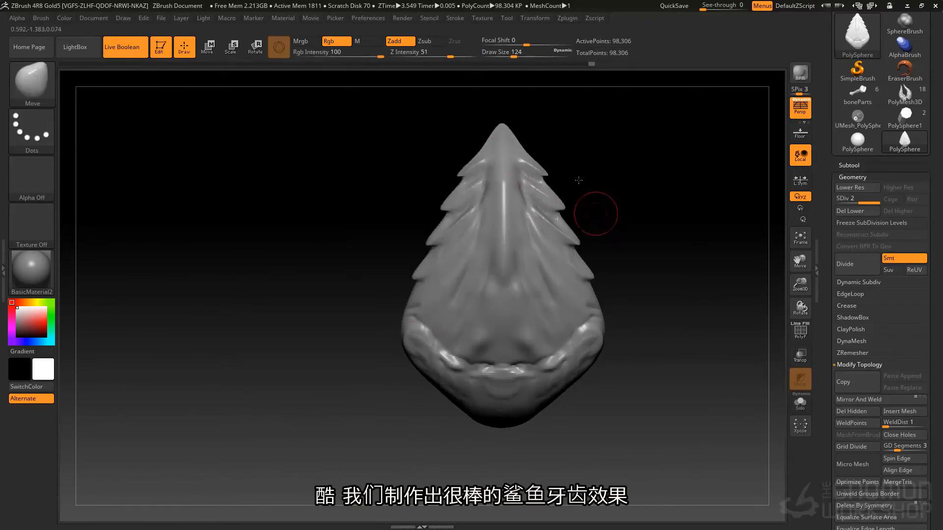
key(e)
drag(501, 277, 508, 229)
alt+right_drag(521, 216, 484, 192)
right_drag(484, 192, 514, 173)
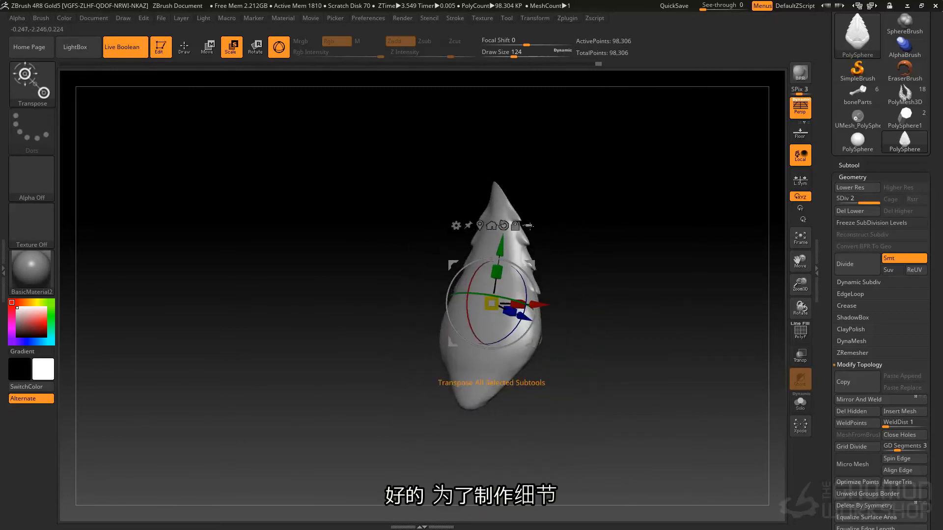
- Carve DamStandard grooves inward from each serration and along the tooth's central ridge down to the root at draw size 207
key(q)
right_drag(416, 245, 457, 237)
key(space)
drag(457, 237, 472, 223)
key(ctrl+z)
key(w)
key(q)
key(b)
key(d)
key(s)
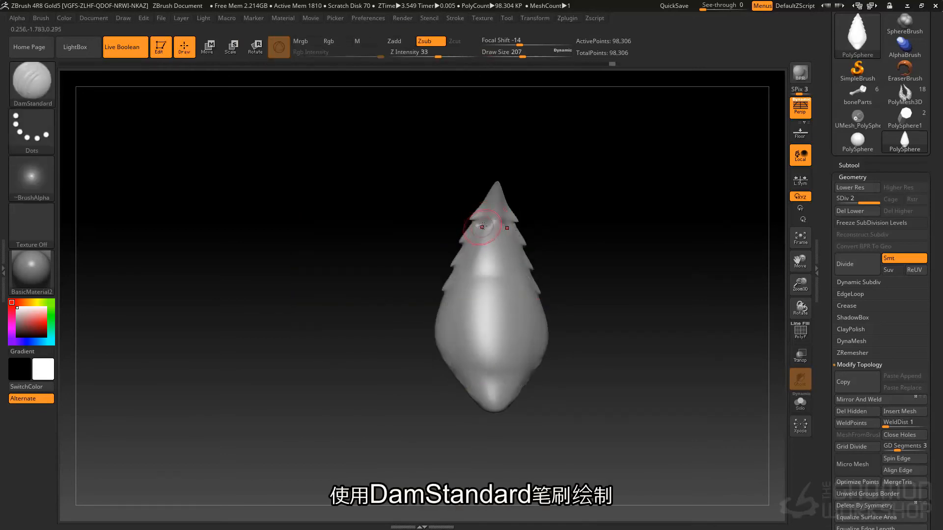
mouse_move(489, 234)
mouse_down()
mouse_move(464, 256)
mouse_move(459, 292)
mouse_up()
mouse_move(496, 198)
mouse_down()
mouse_move(489, 353)
mouse_move(451, 351)
mouse_move(496, 354)
mouse_up()
key(shift)
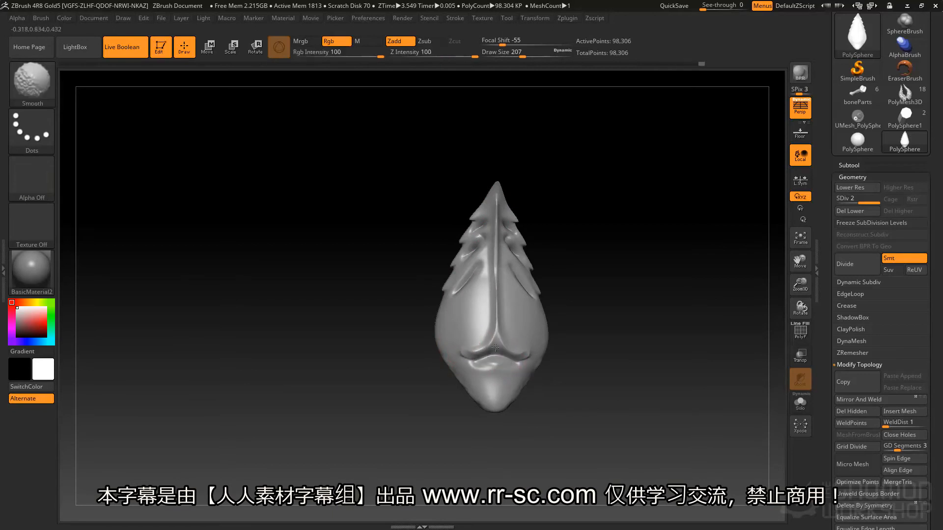
- Smooth the grooves and build up the rim between crown and root with the ClayTubes brush at draw size 207
mouse_move(429, 370)
mouse_down()
mouse_move(463, 358)
mouse_move(489, 383)
mouse_move(465, 353)
mouse_move(491, 393)
mouse_up()
key(b)
key(c)
key(t)
drag(418, 339, 479, 327)
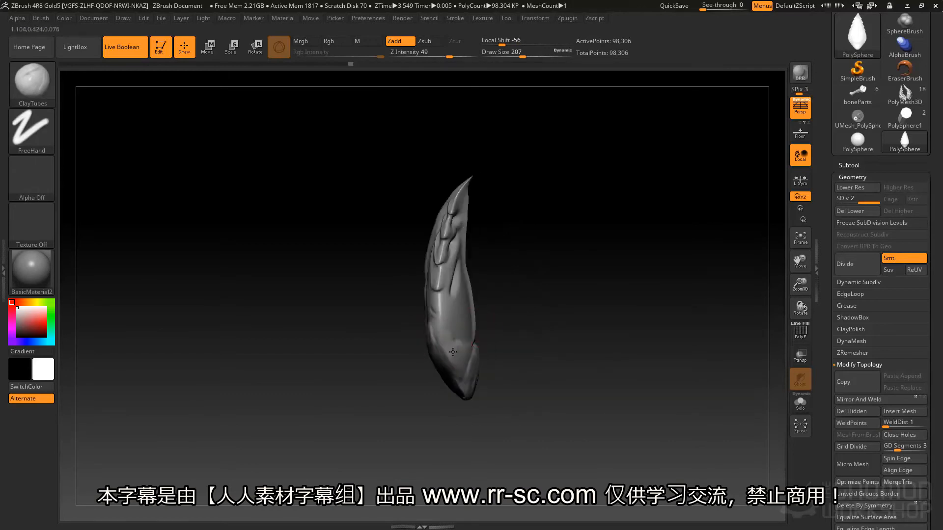
mouse_move(455, 356)
mouse_down()
mouse_move(450, 337)
mouse_move(497, 314)
mouse_move(466, 309)
mouse_move(494, 319)
mouse_move(472, 238)
mouse_move(518, 190)
mouse_up()
drag(521, 240, 542, 212)
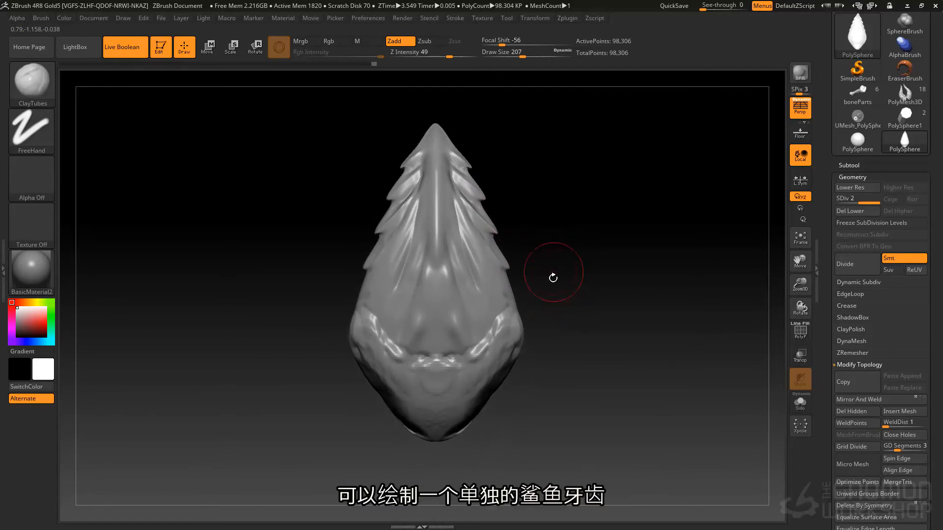
- Pull the sides of the root outward with the Move brush at draw size 311
drag(550, 299, 541, 263)
drag(558, 206, 607, 274)
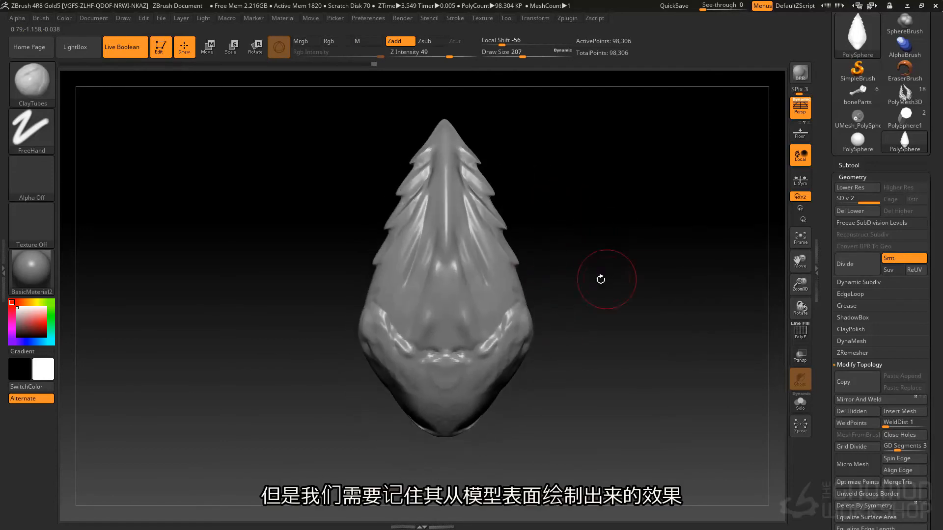
drag(592, 319, 543, 242)
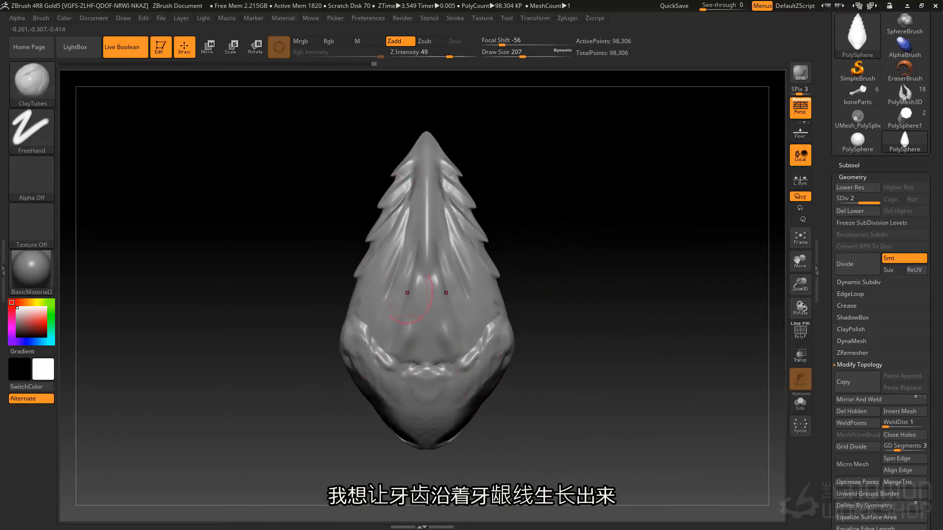
mouse_move(479, 332)
right_down()
mouse_move(496, 334)
mouse_move(472, 334)
right_up()
key(b)
key(m)
key(v)
key(space)
drag(517, 342, 523, 340)
right_drag(530, 240, 532, 243)
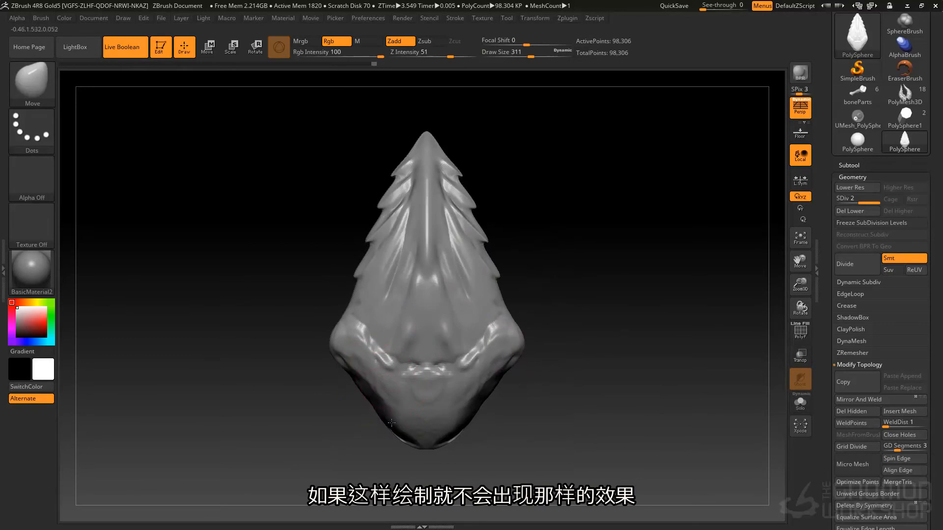
- Load the saved skullChainBrush file as the current brush
mouse_move(446, 142)
right_down()
mouse_move(445, 236)
mouse_move(496, 254)
right_up()
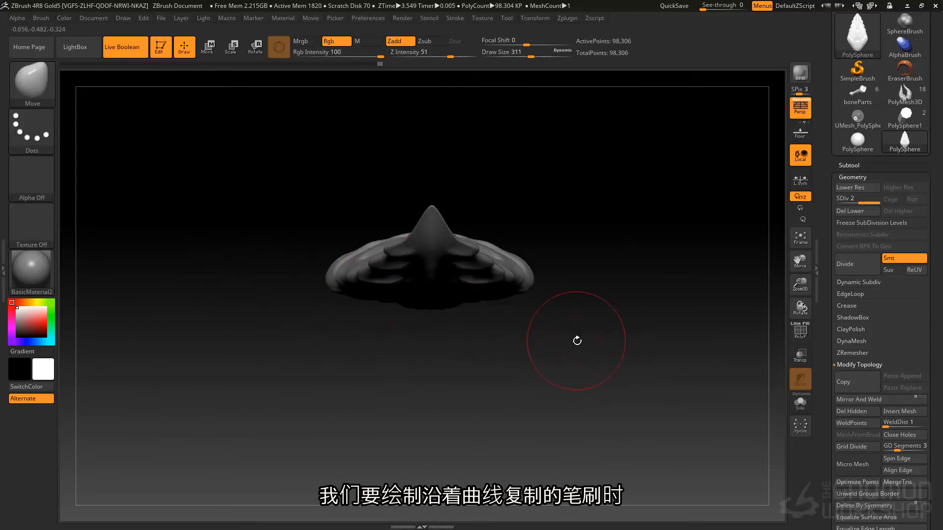
alt+drag(664, 274, 581, 273)
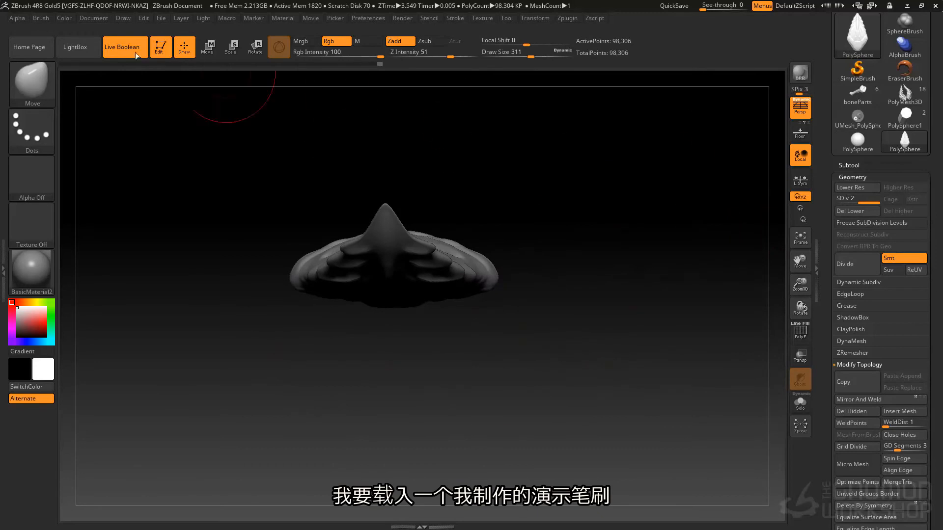
click(41, 18)
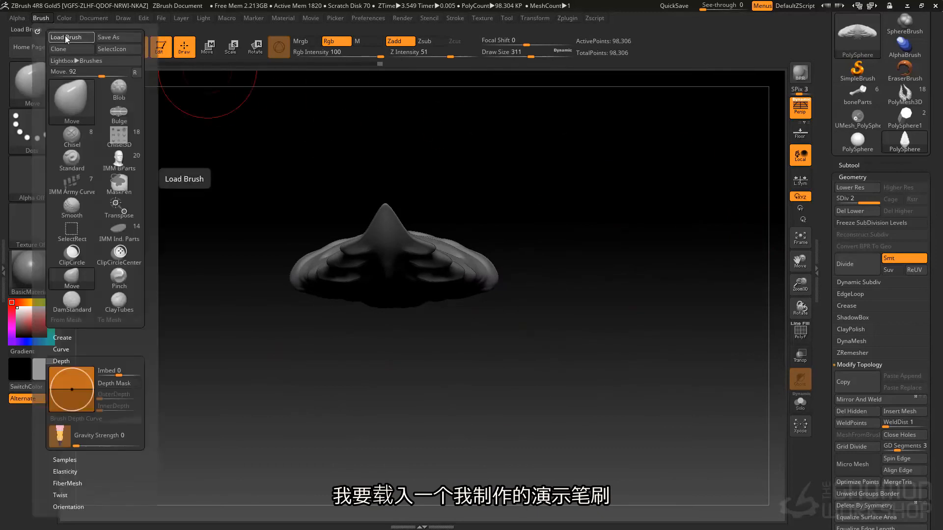
click(67, 39)
double_click(160, 81)
- Delete the tooth's lower subdivision levels and lay a skull chain along a curve, updating it to draw size 132
drag(428, 227, 294, 252)
mouse_move(690, 248)
mouse_down()
mouse_move(781, 269)
mouse_move(614, 266)
mouse_up()
key(ctrl+z)
alt+drag(472, 301, 473, 240)
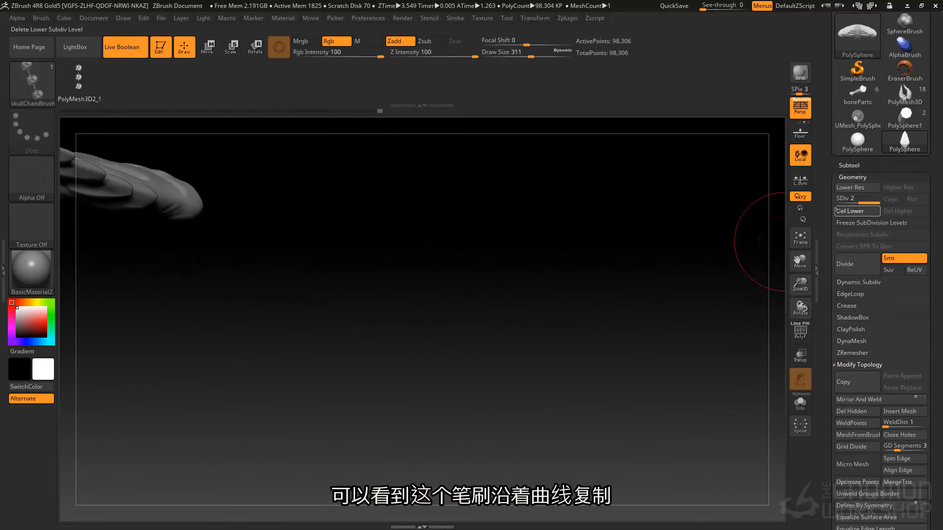
click(853, 211)
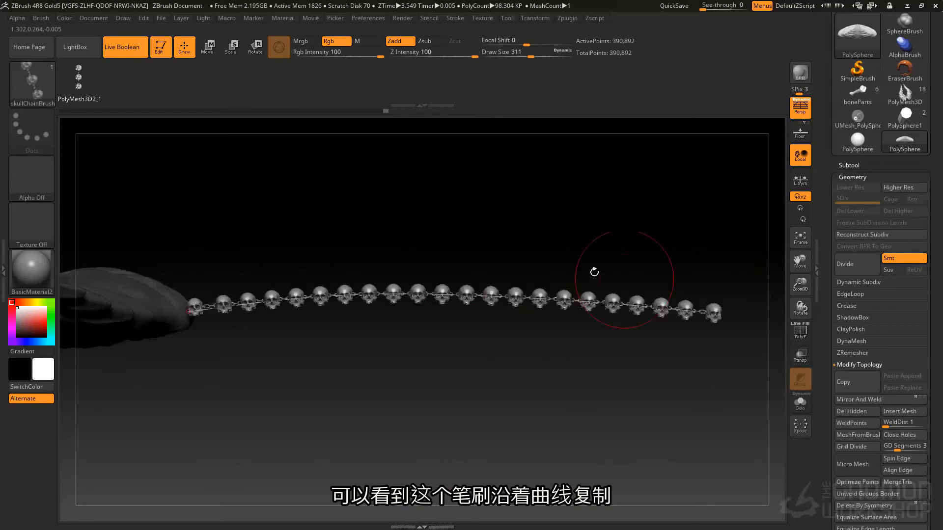
key(space)
mouse_move(448, 244)
mouse_down()
mouse_move(398, 337)
mouse_move(449, 297)
mouse_up()
click(460, 294)
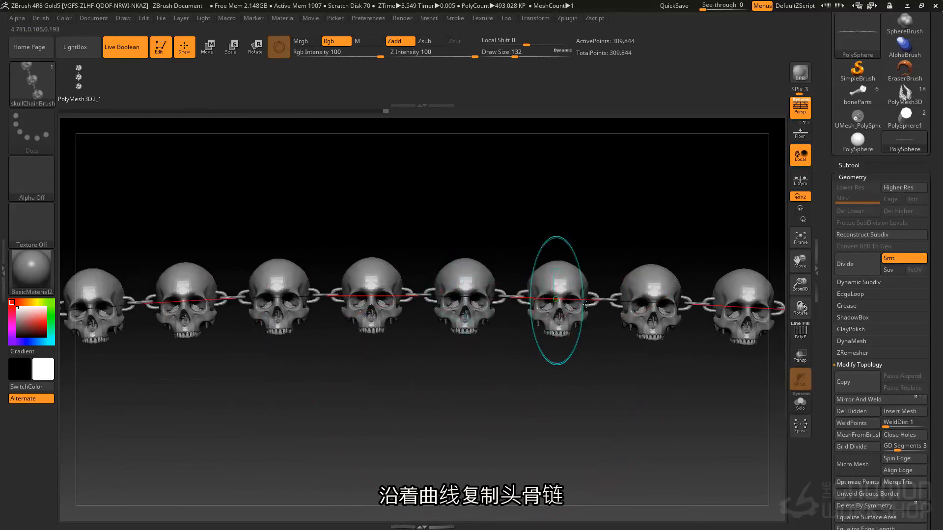
- Look along the skull chain and undo it together with the deletion of the lower subdivision levels
alt+drag(732, 337, 390, 308)
mouse_move(607, 426)
alt+mouse_down()
mouse_move(583, 362)
mouse_move(499, 372)
alt+mouse_up()
alt+drag(178, 390, 444, 369)
key(ctrl)
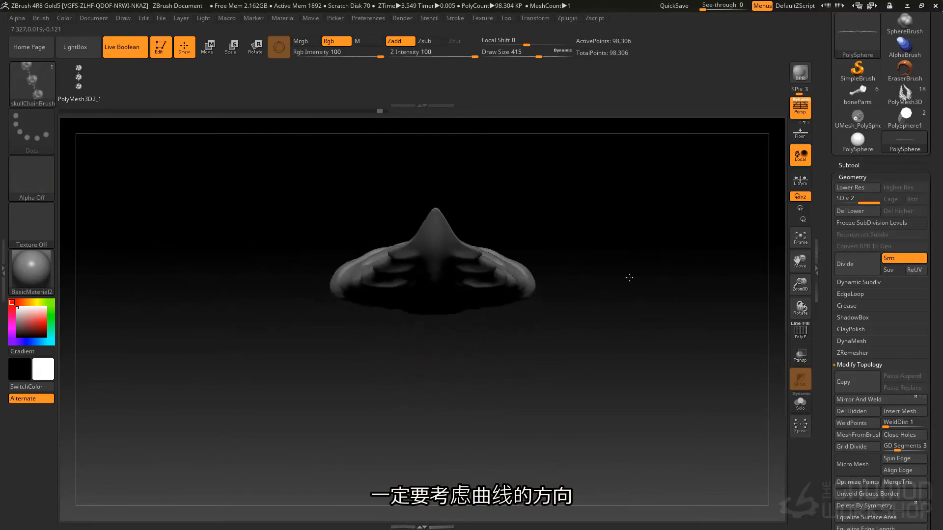
- Turn the tooth on its side, seen from its tip, and create a new InsertMesh brush from it
drag(629, 278, 624, 224)
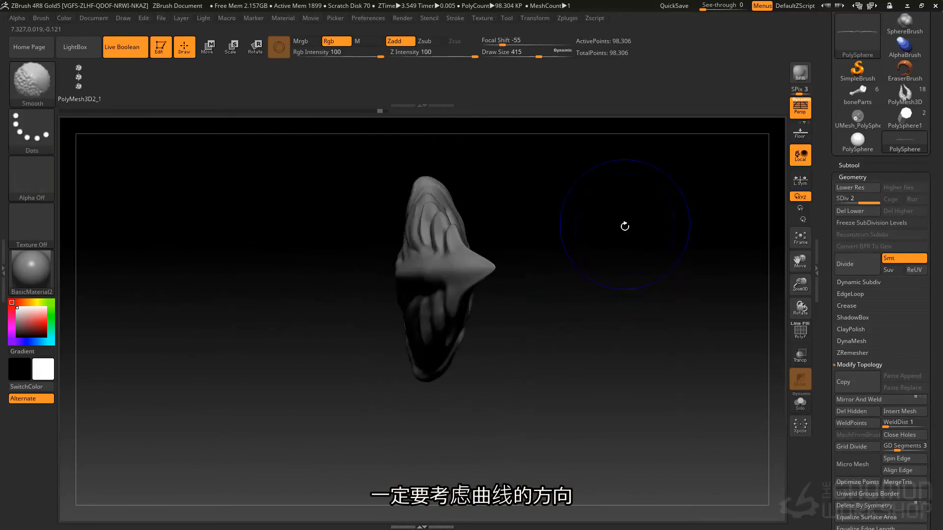
drag(513, 242, 422, 176)
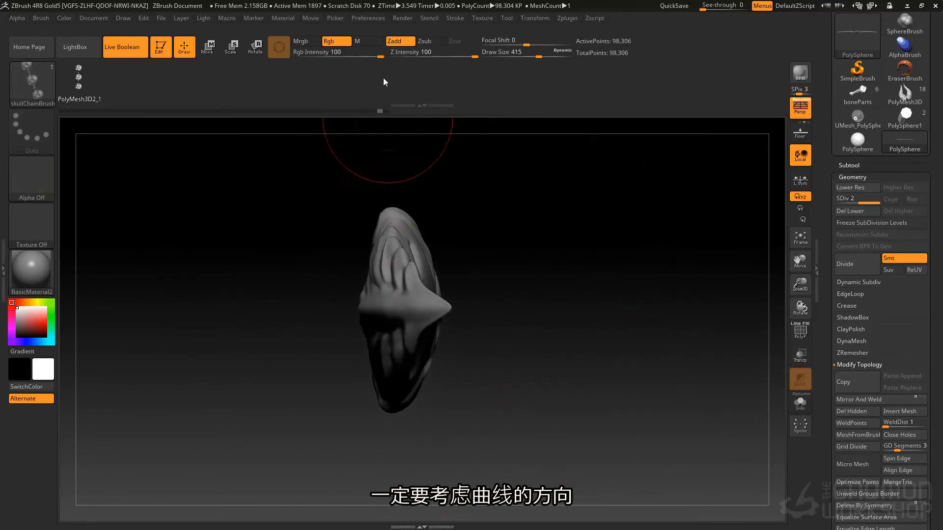
drag(515, 359, 549, 334)
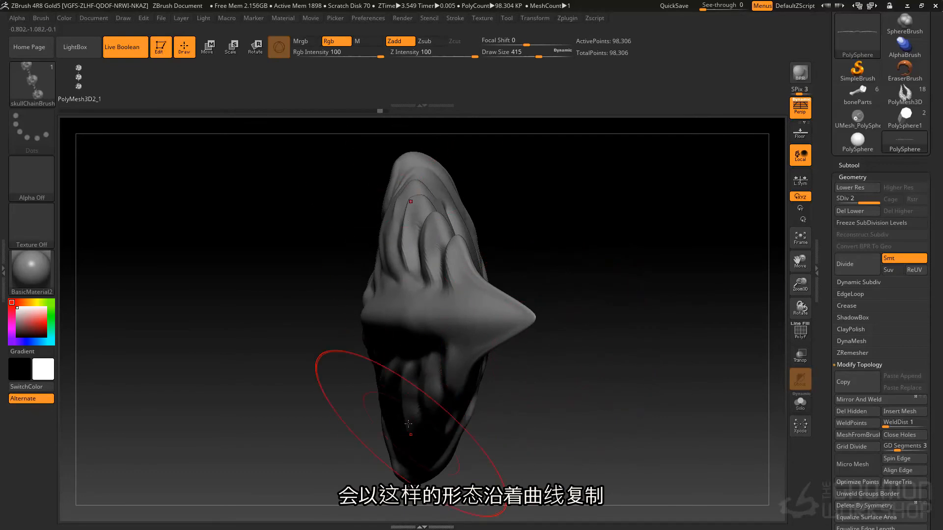
click(41, 18)
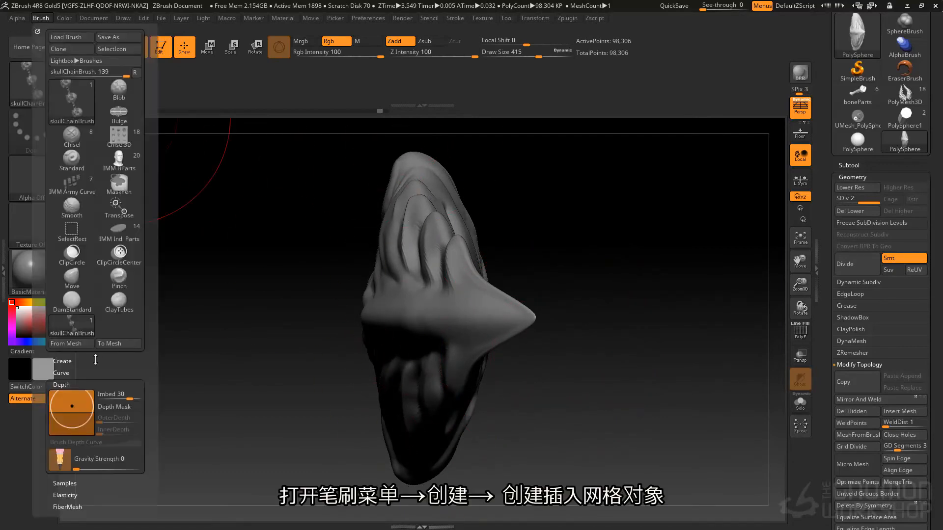
click(77, 360)
click(100, 369)
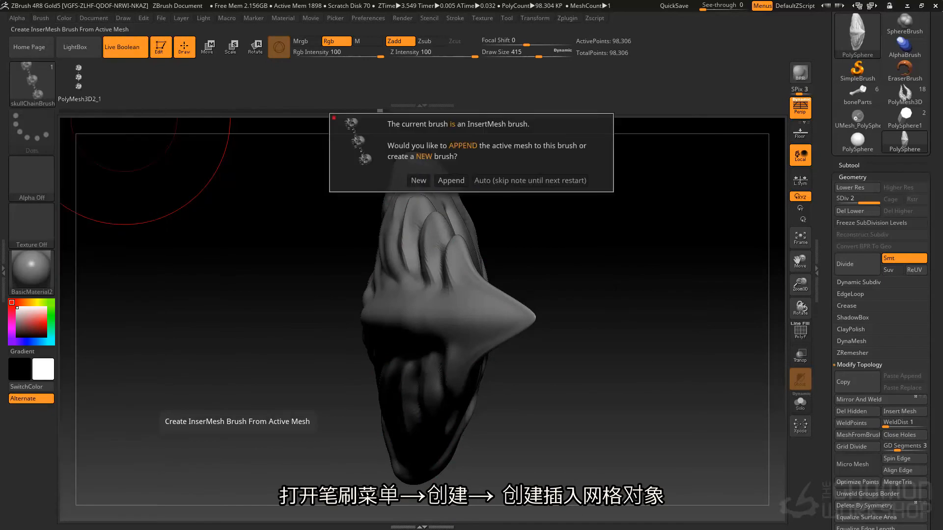
click(419, 180)
- Delete the tooth's lower subdivision levels and try inserting a small tooth on its serrated side, undoing the insertion
right_drag(413, 279, 360, 255)
click(857, 211)
alt+right_drag(541, 210, 533, 238)
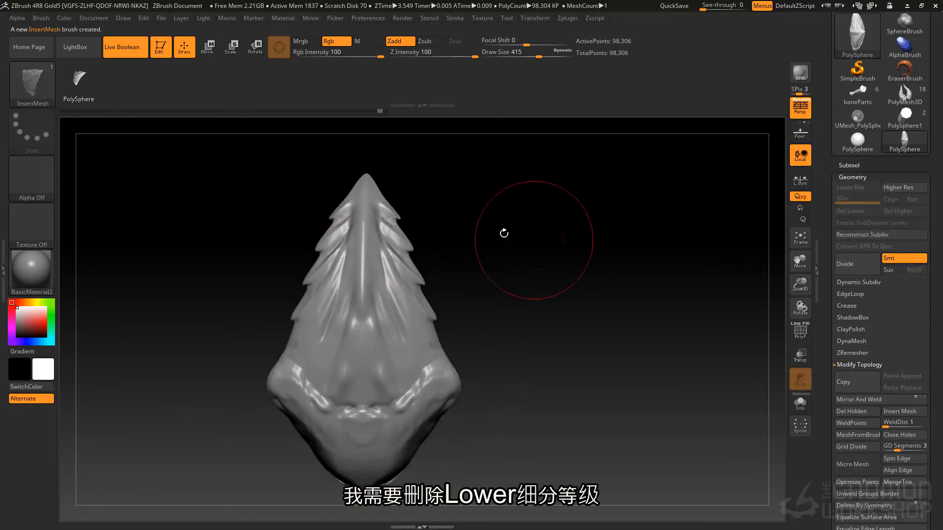
drag(402, 280, 465, 260)
mouse_move(464, 260)
right_down()
mouse_move(484, 257)
mouse_move(363, 260)
mouse_move(467, 260)
right_up()
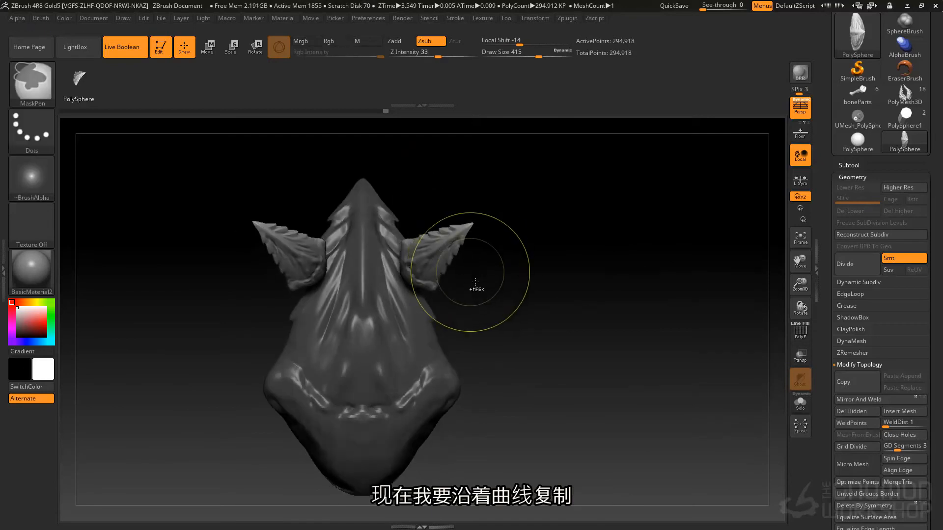
key(ctrl+z)
- Turn on Curve Mode in the stroke settings for the tooth InsertMesh brush
alt+right_drag(564, 326, 467, 334)
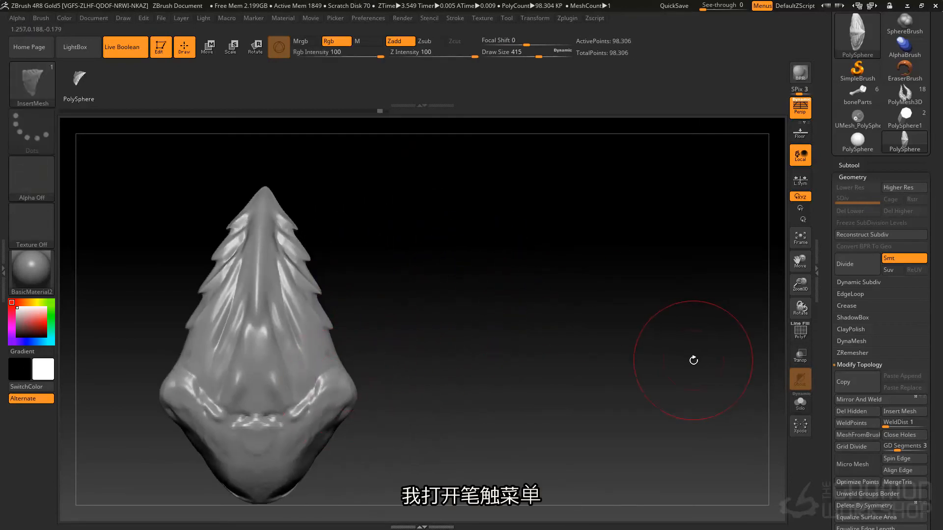
click(454, 18)
click(451, 27)
click(858, 114)
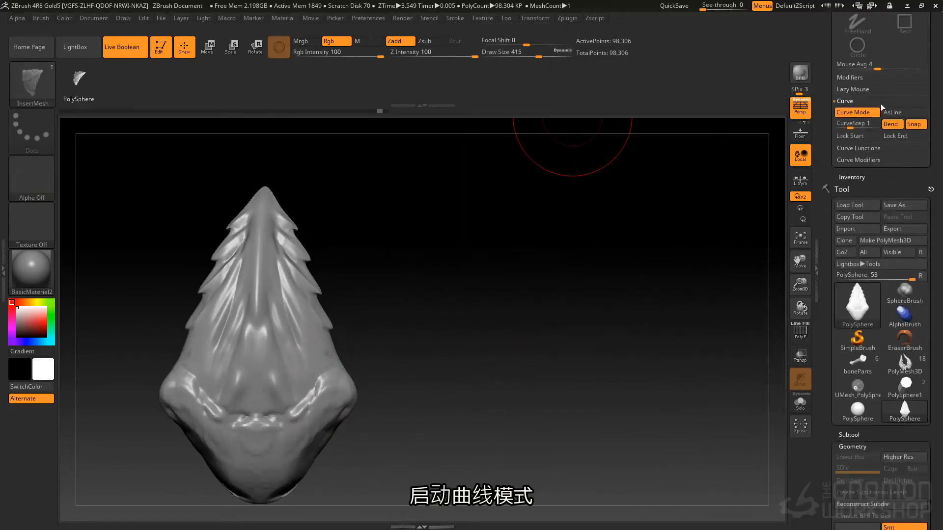
drag(826, 107, 826, 170)
drag(818, 65, 820, 106)
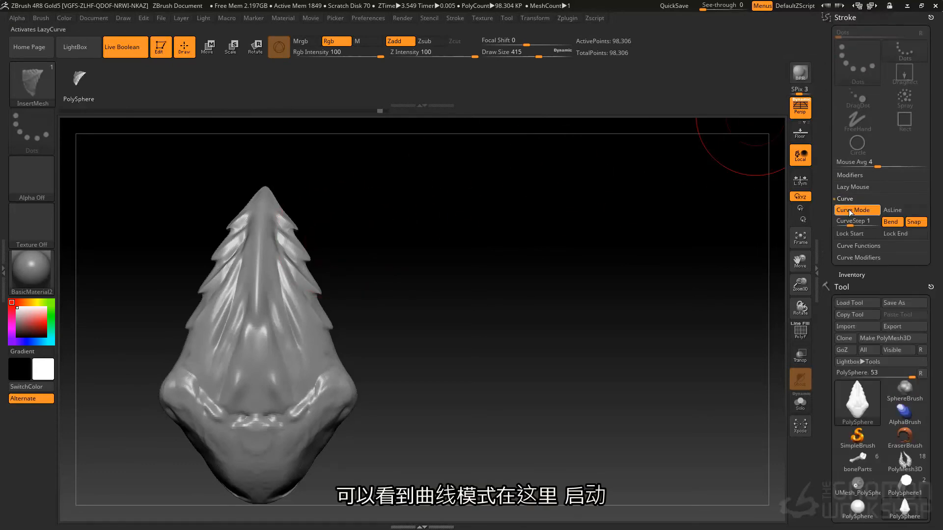
- Try laying rows of teeth along curves drawn outward from the tooth, and undo them
drag(260, 297, 330, 293)
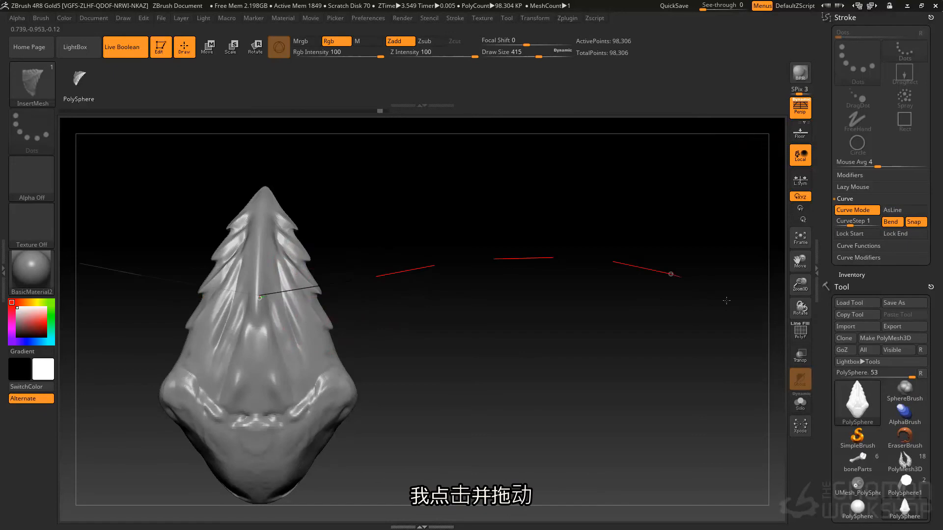
drag(700, 285, 747, 320)
drag(491, 221, 443, 307)
drag(422, 348, 363, 319)
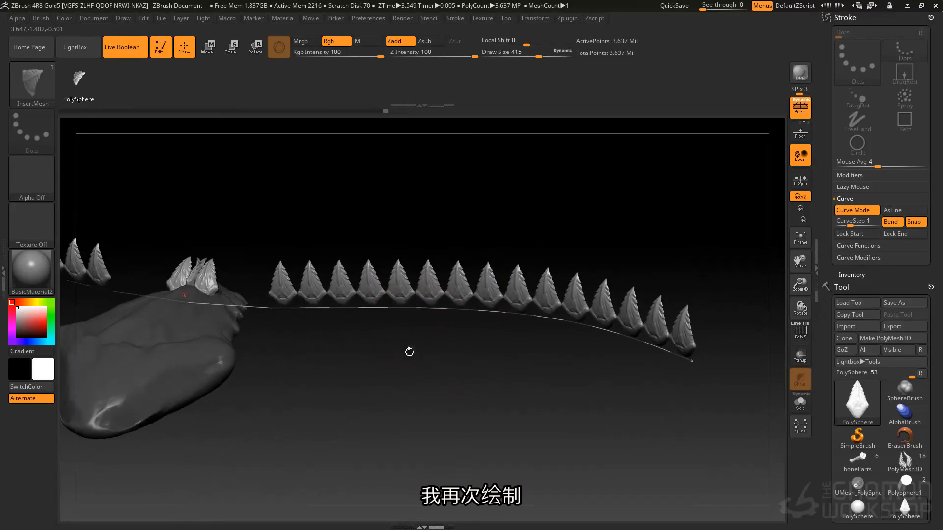
key(ctrl+z)
drag(521, 281, 752, 339)
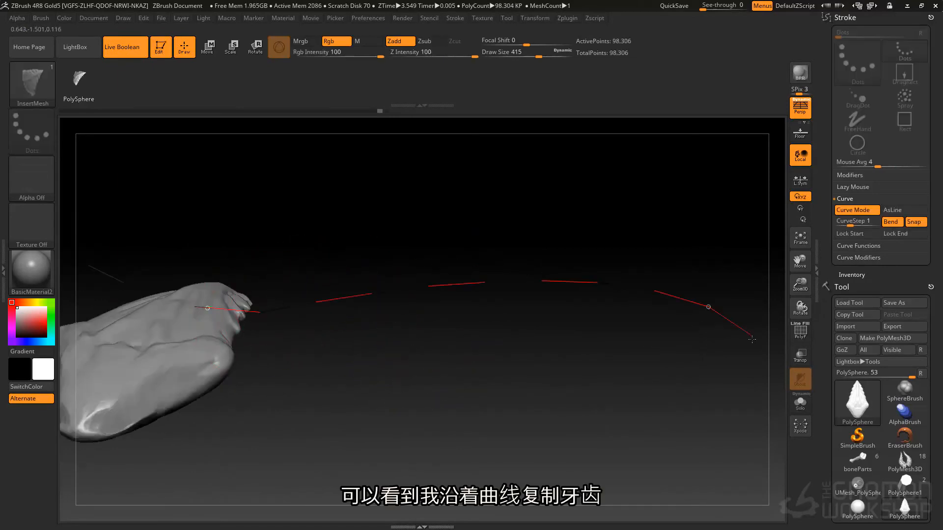
click(427, 291)
drag(450, 232, 457, 343)
key(ctrl+z)
key(ctrl+z)
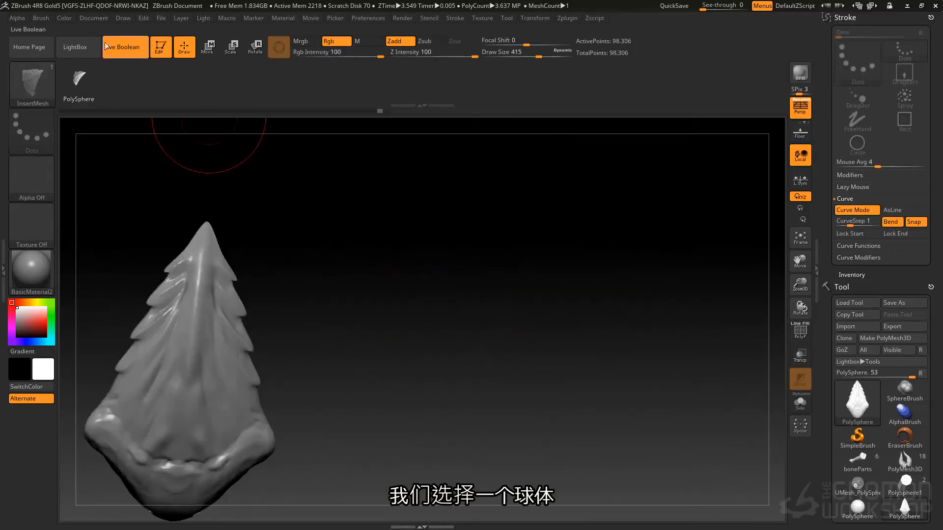
- Load PolySphere.ZTL as the active tool and delete its lower subdivision levels
click(78, 46)
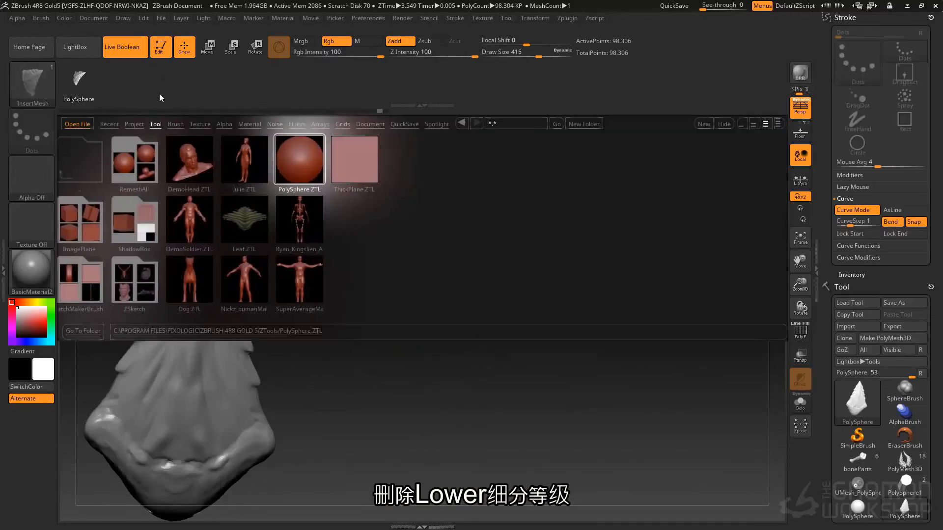
double_click(301, 155)
click(75, 47)
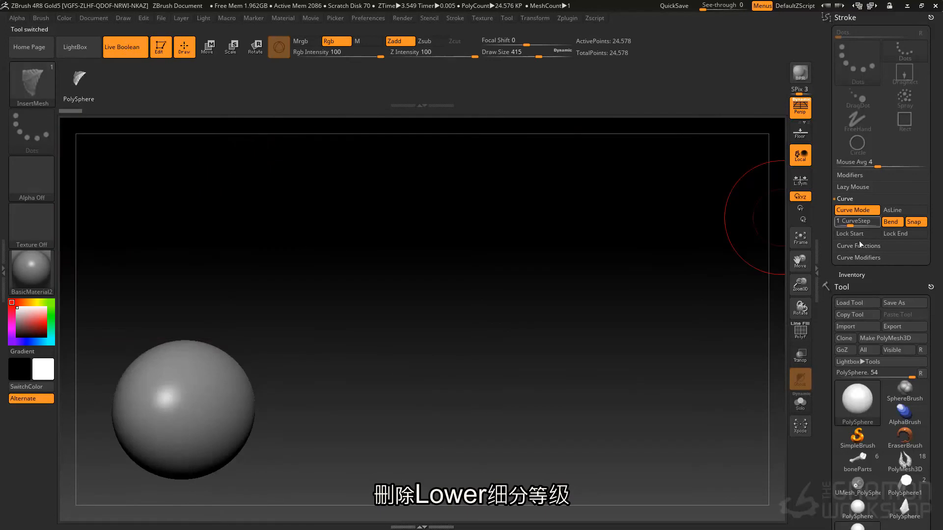
drag(885, 238, 890, 201)
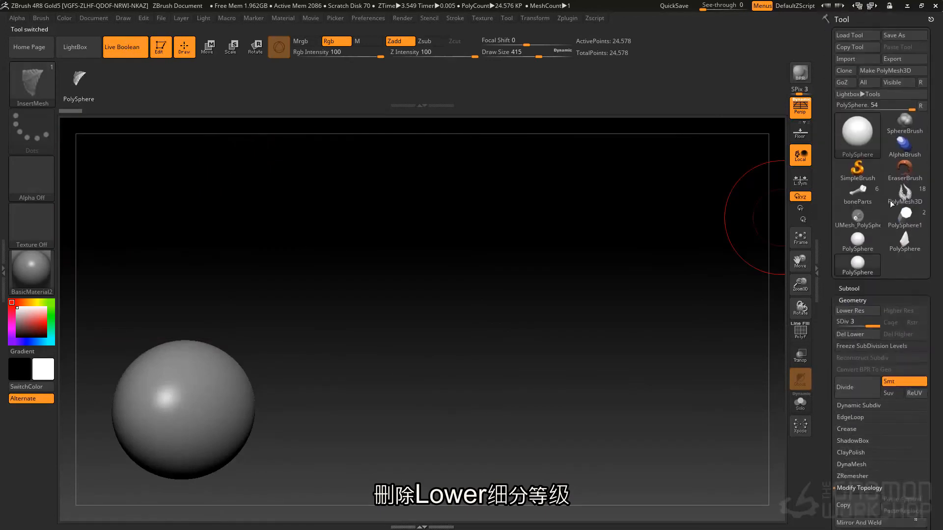
click(856, 332)
- Draw a curved row of teeth across the sphere's surface with the InsertMesh brush at draw size 136
mouse_move(398, 294)
alt+mouse_down()
mouse_move(522, 223)
mouse_move(408, 216)
mouse_move(390, 247)
mouse_move(377, 247)
alt+mouse_up()
key(space)
drag(311, 202, 428, 326)
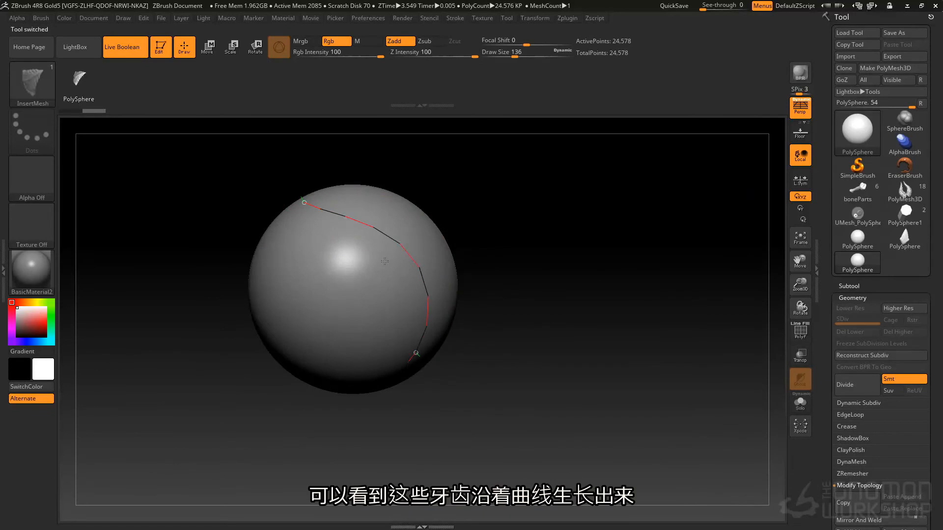
drag(408, 393, 415, 288)
alt+drag(476, 209, 365, 234)
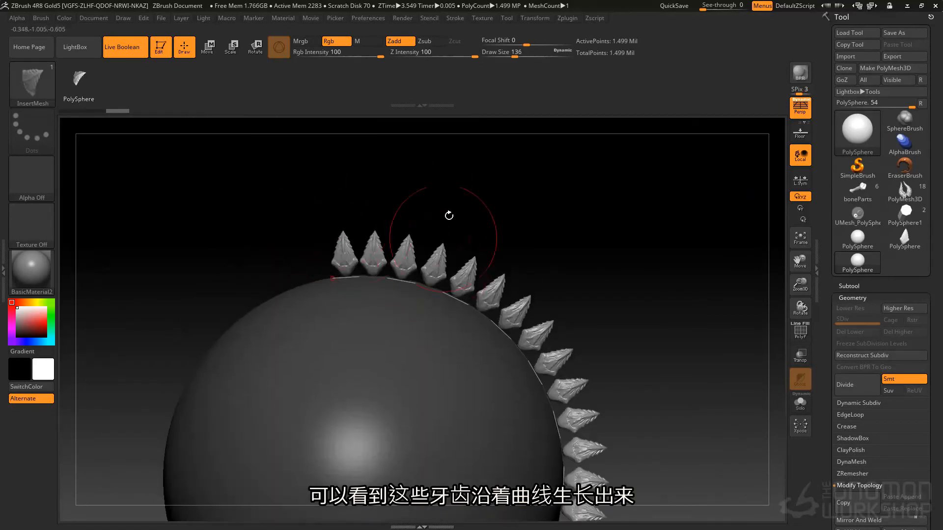
- Enlarge the teeth along the sphere's curve by updating it to draw size 228
key(space)
mouse_move(469, 194)
mouse_down()
mouse_move(476, 194)
mouse_move(436, 182)
mouse_up()
click(405, 281)
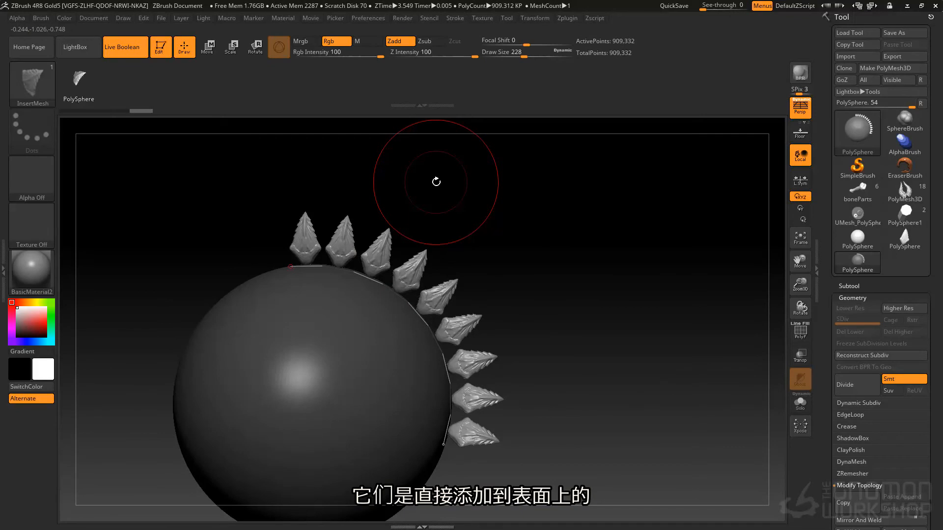
drag(322, 251, 341, 250)
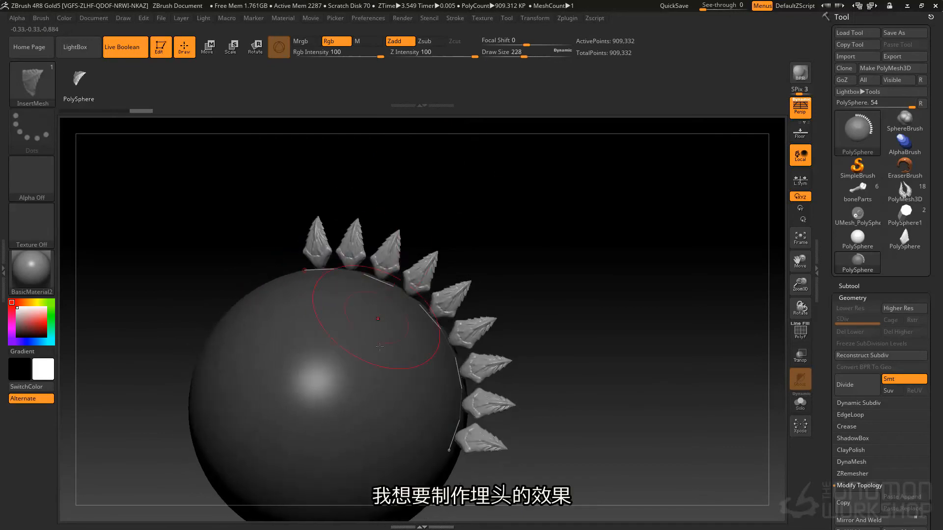
- Adjust the InsertMesh brush's Imbed depth and update the curve so the teeth sink into the sphere's surface
click(41, 18)
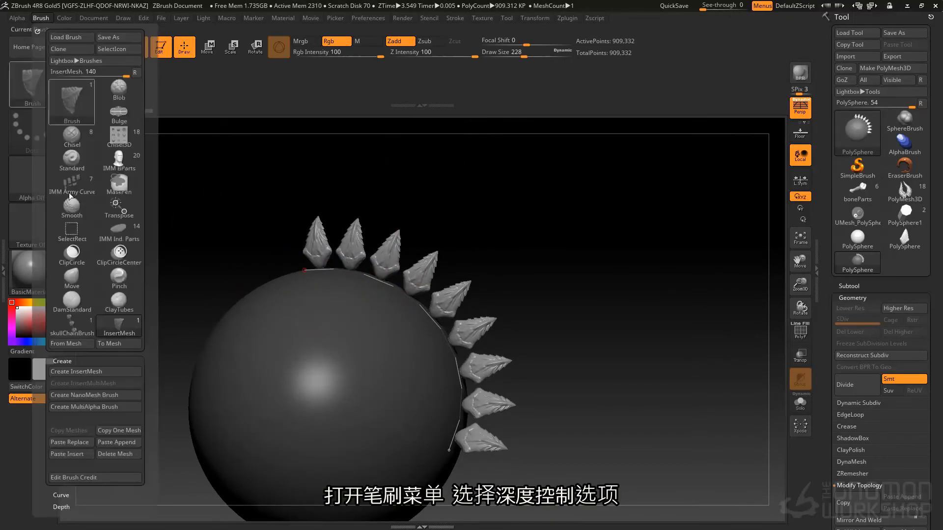
click(92, 359)
click(73, 381)
mouse_move(79, 377)
mouse_down()
mouse_move(79, 288)
mouse_move(88, 321)
mouse_move(71, 319)
mouse_up()
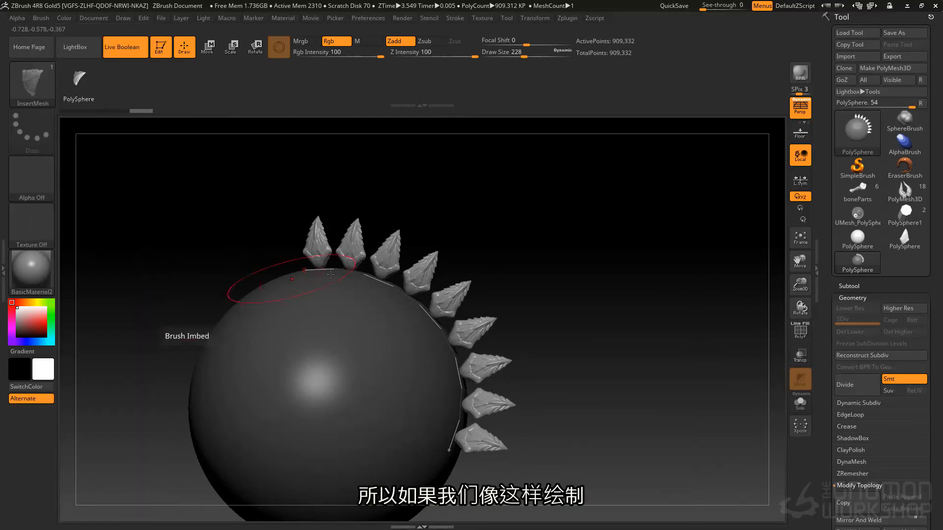
click(354, 274)
mouse_move(363, 198)
mouse_down()
mouse_move(330, 223)
mouse_move(369, 213)
mouse_up()
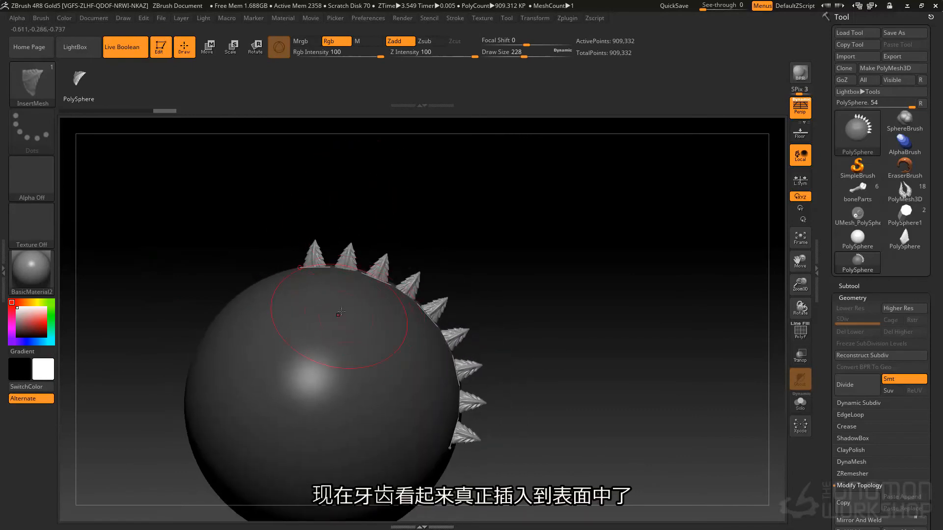
- Fine-tune the brush's Imbed depth and update the row so slightly more of each tooth protrudes from the sphere
click(41, 18)
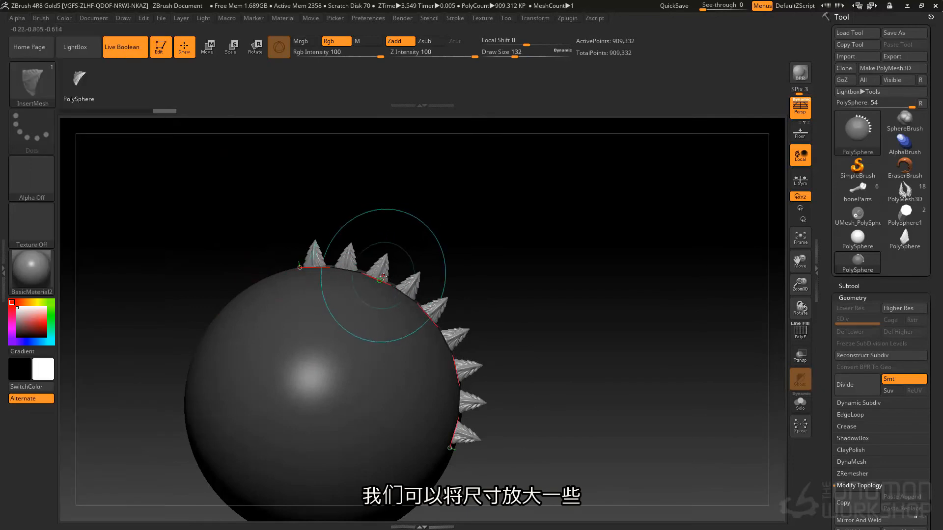
click(49, 19)
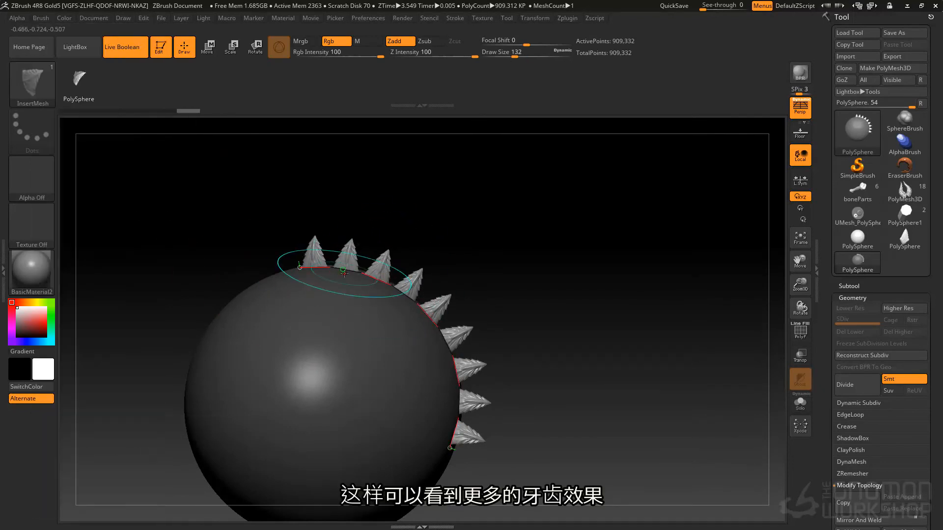
click(344, 274)
drag(354, 220, 343, 219)
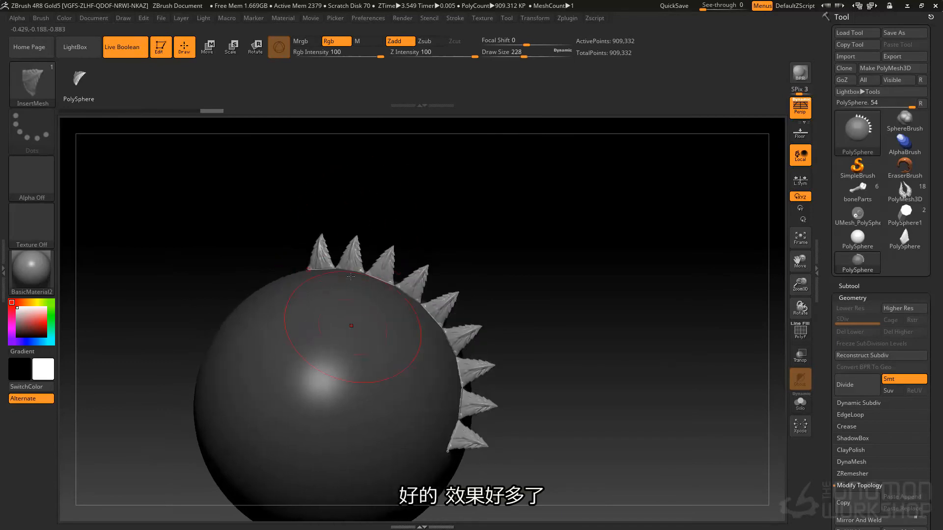
- Extend the row of teeth by continuing the curve from its lower endpoint along the sphere's surface
alt+right_drag(353, 321, 350, 270)
alt+right_drag(319, 237, 370, 237)
right_drag(423, 368, 371, 258)
alt+right_drag(482, 381, 483, 336)
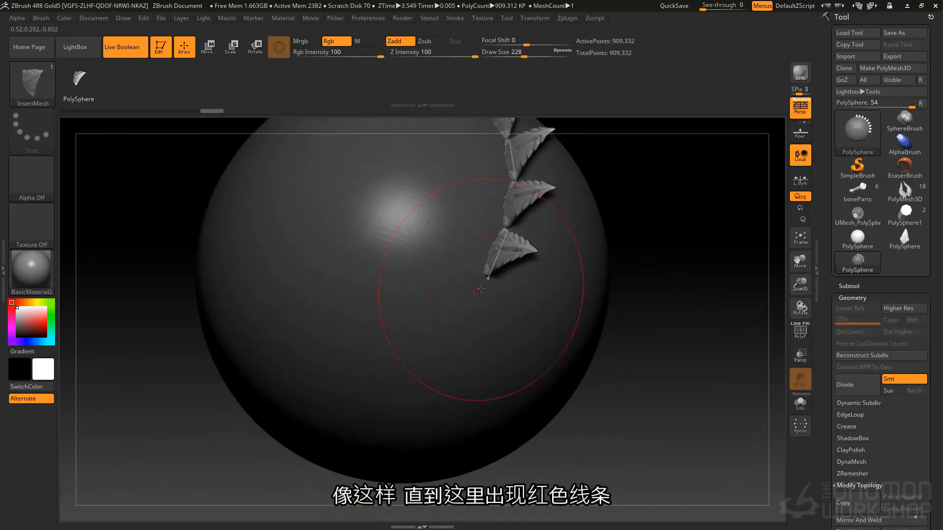
drag(476, 285, 464, 313)
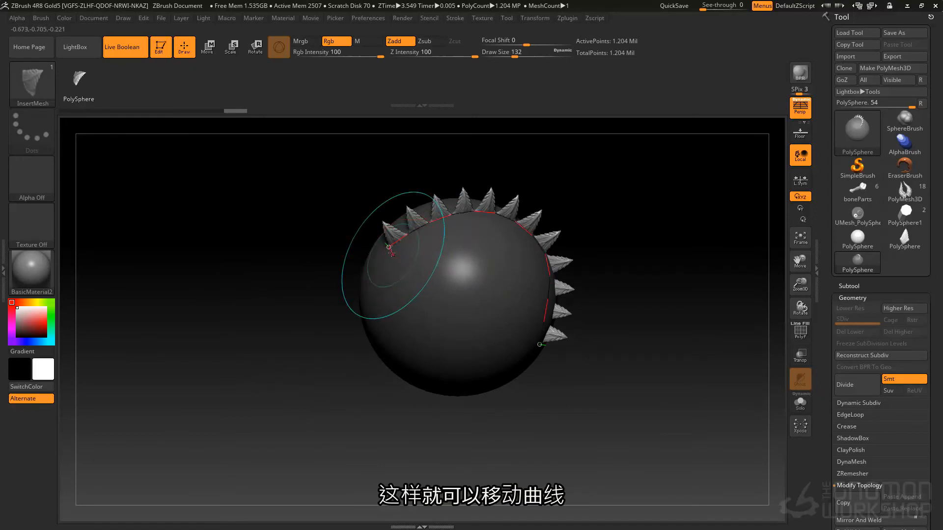
- Reshape the row of teeth by pulling the curve's other endpoint and its middle section to new positions
drag(390, 246, 409, 282)
mouse_move(409, 283)
right_down()
mouse_move(378, 275)
mouse_move(400, 309)
right_up()
click(428, 248)
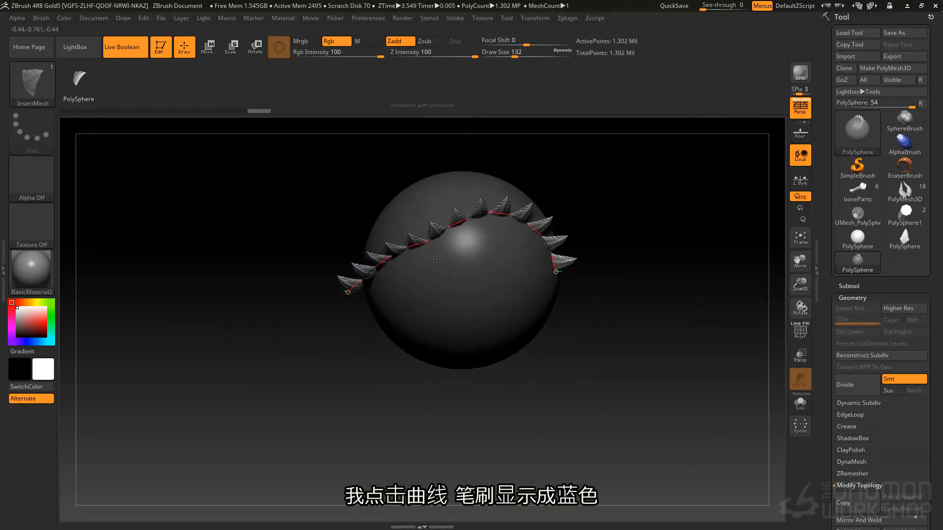
drag(474, 223, 452, 251)
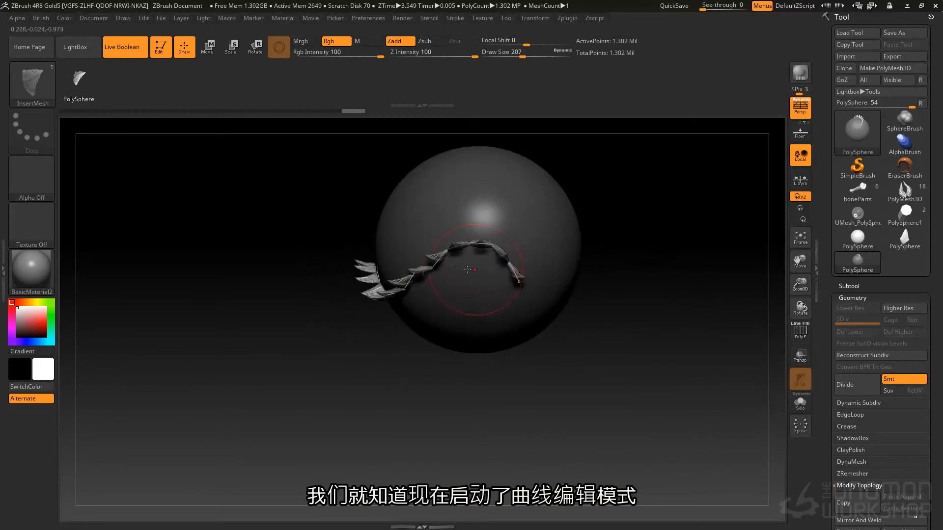
drag(430, 248, 430, 241)
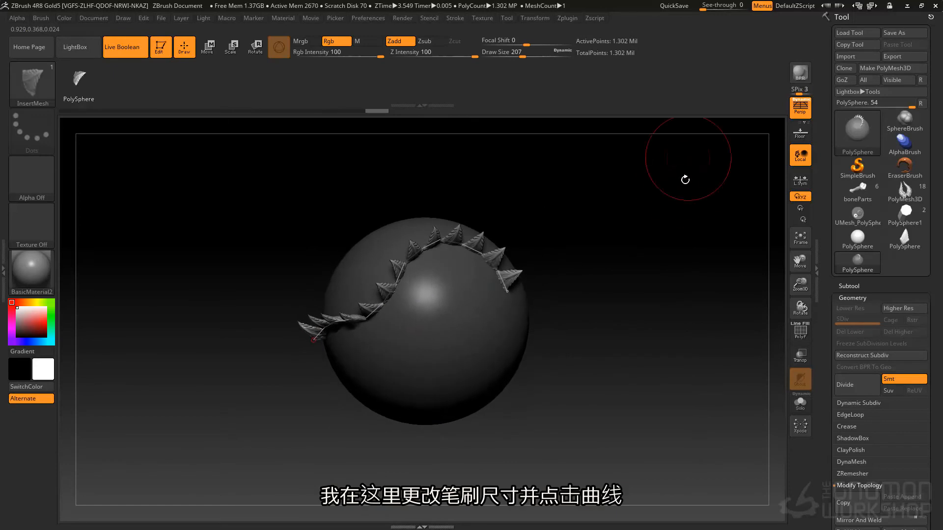
- Resize the teeth along the curve with a smaller draw size and again with draw size 228, nudging the curve
key(space)
drag(686, 174, 677, 173)
drag(566, 211, 540, 189)
click(487, 257)
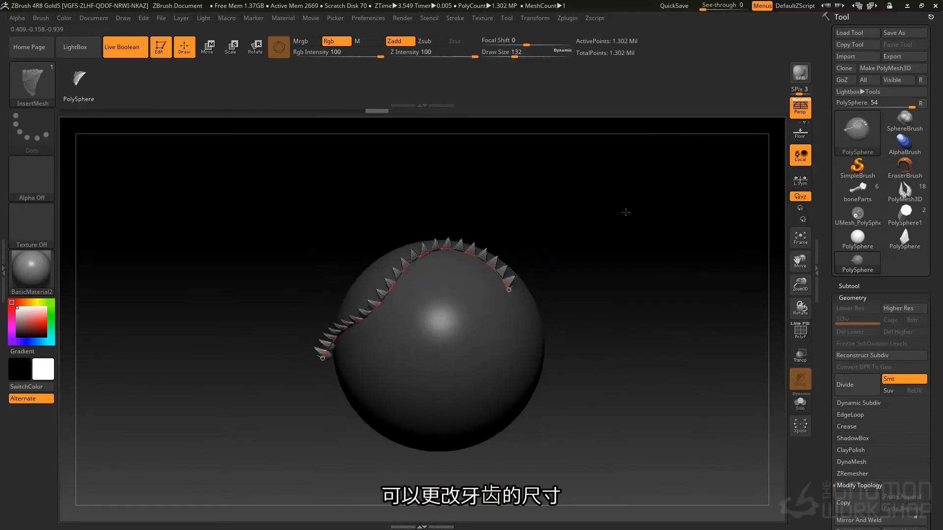
key(space)
click(497, 278)
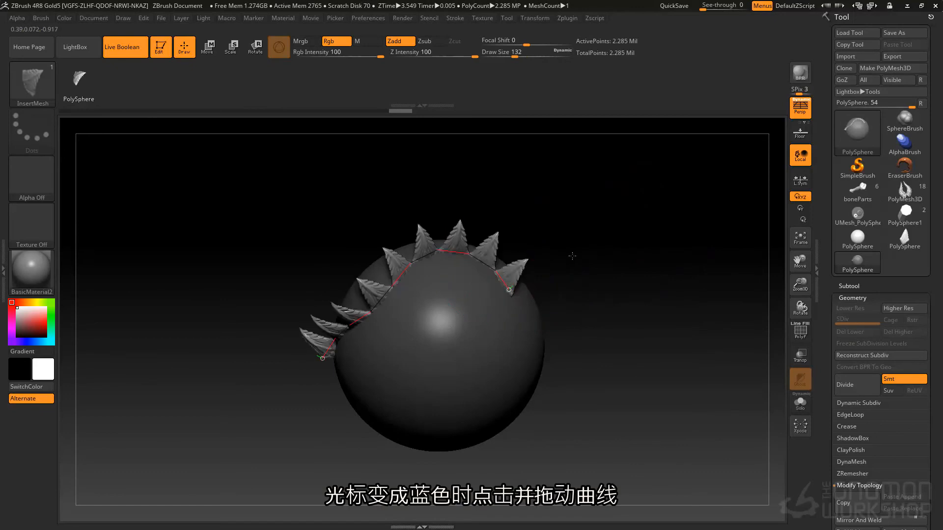
mouse_move(434, 248)
mouse_down()
mouse_move(456, 247)
mouse_move(445, 248)
mouse_up()
- Replace the row with a new curve of teeth wrapping all the way around the sphere
drag(449, 195, 502, 217)
drag(417, 375, 372, 310)
drag(425, 179, 379, 221)
alt+drag(260, 356, 364, 316)
mouse_move(412, 257)
mouse_down()
mouse_move(413, 214)
mouse_move(440, 303)
mouse_up()
key(space)
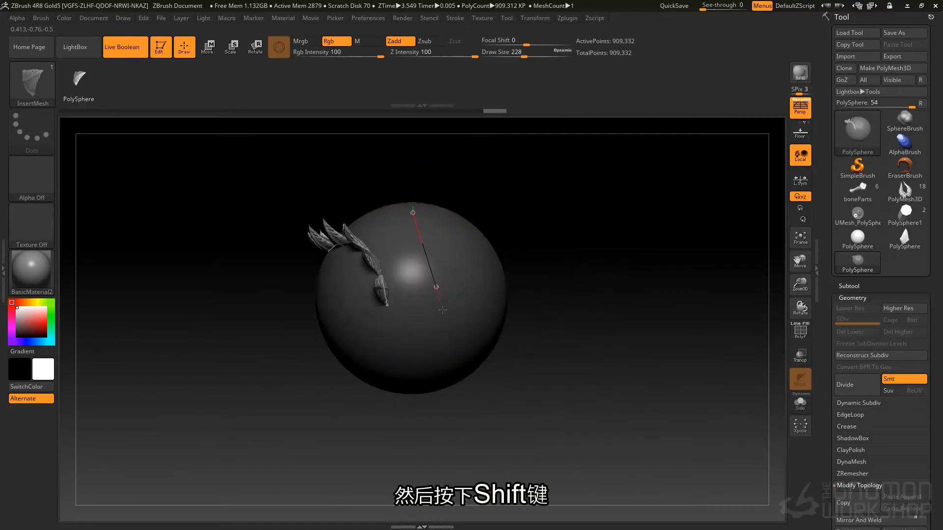
drag(470, 431, 477, 479)
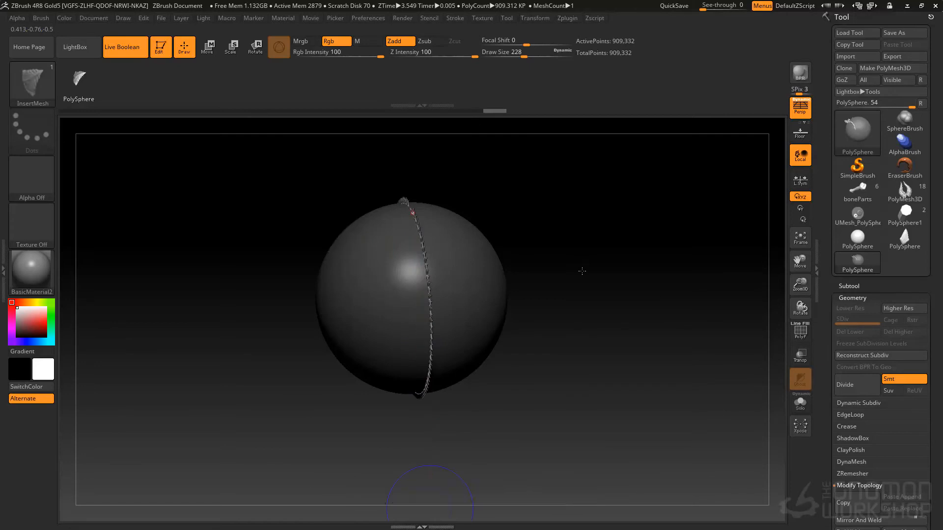
- Enlarge the ring of teeth around the sphere by updating its curve at draw size 714
key(space)
drag(469, 222, 451, 222)
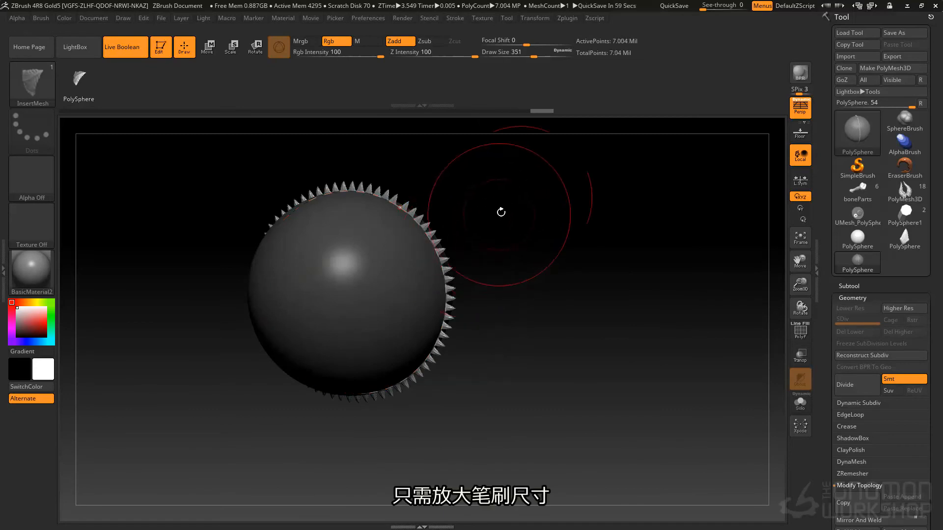
key(space)
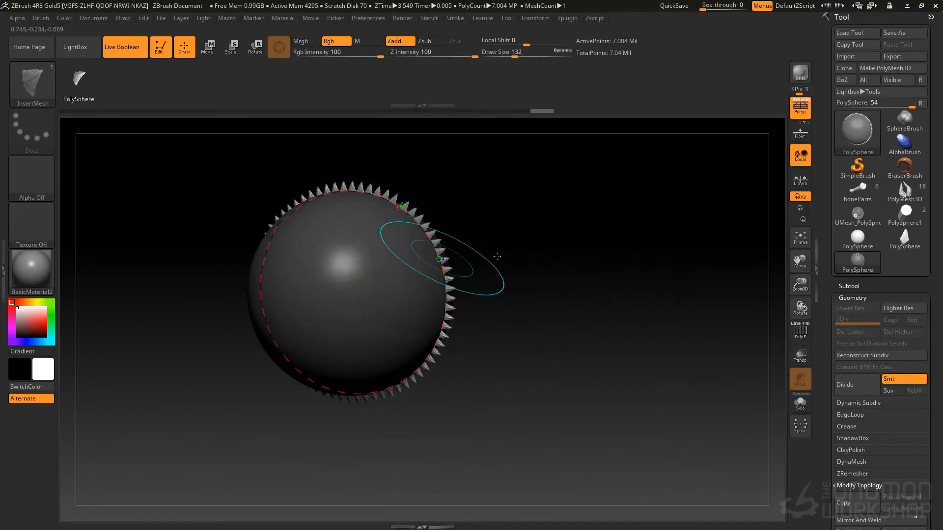
click(441, 258)
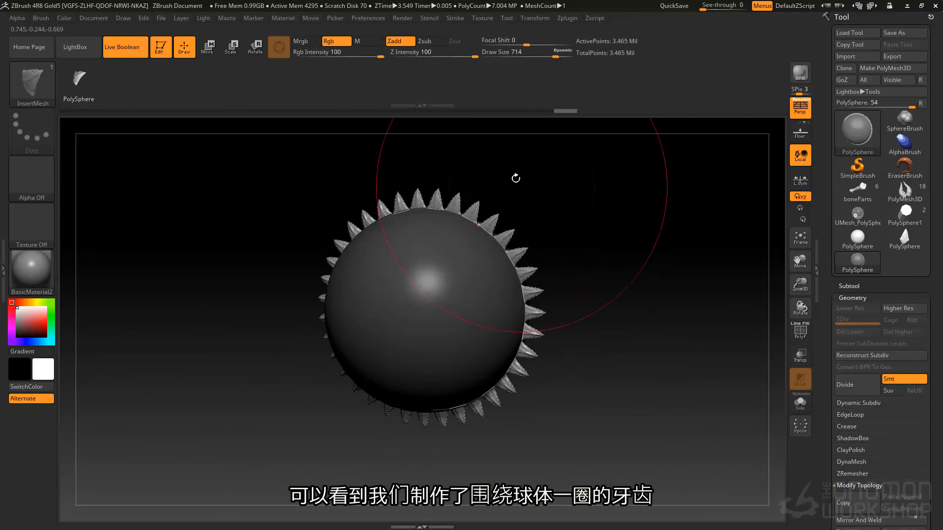
- Clear the mask and finalize the ring of teeth on the sphere
mouse_move(514, 176)
mouse_down()
mouse_move(429, 225)
mouse_move(520, 202)
mouse_move(538, 217)
mouse_move(551, 152)
mouse_move(541, 155)
mouse_move(532, 192)
mouse_move(614, 162)
mouse_move(476, 214)
mouse_up()
right_drag(476, 214, 535, 191)
ctrl+drag(589, 279, 609, 300)
right_drag(467, 240, 464, 194)
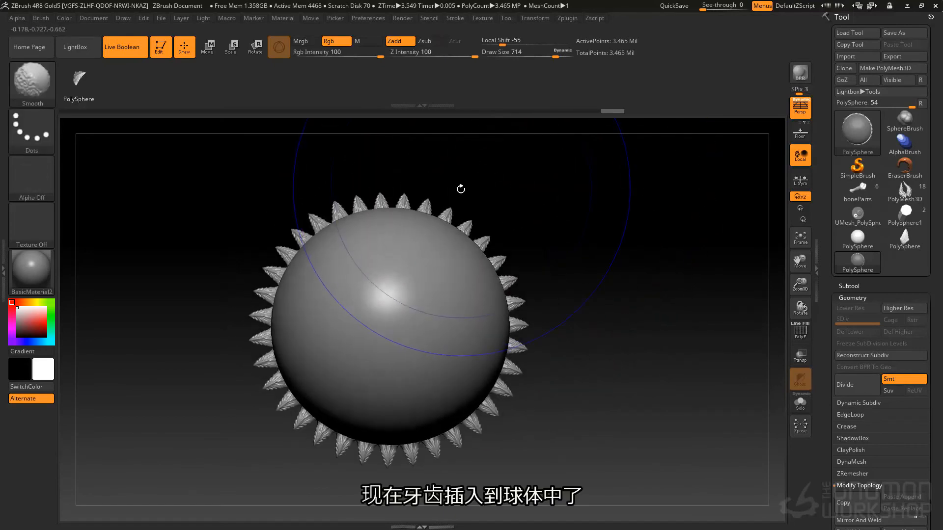
- Show the polyframe and the subtool list to check whether the teeth share one subtool with the sphere
key(shift+f)
ctrl+right_drag(446, 272, 472, 284)
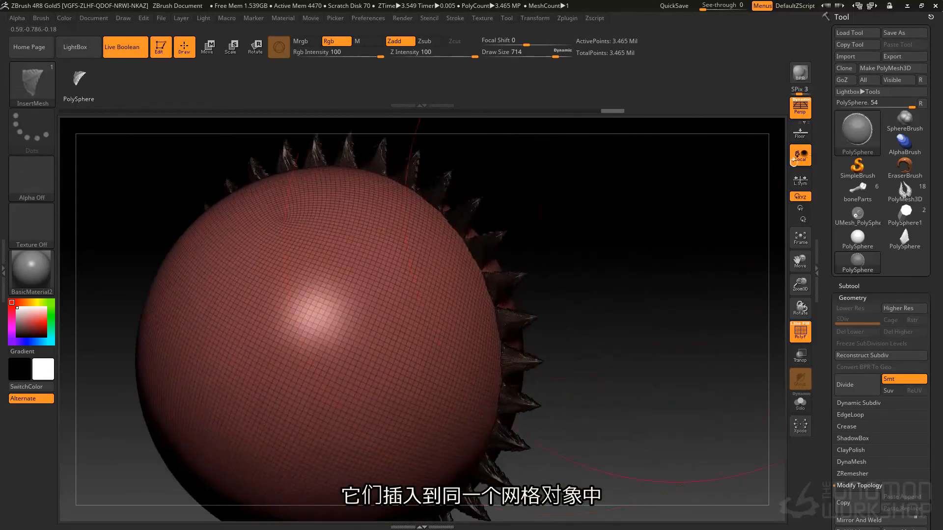
click(858, 287)
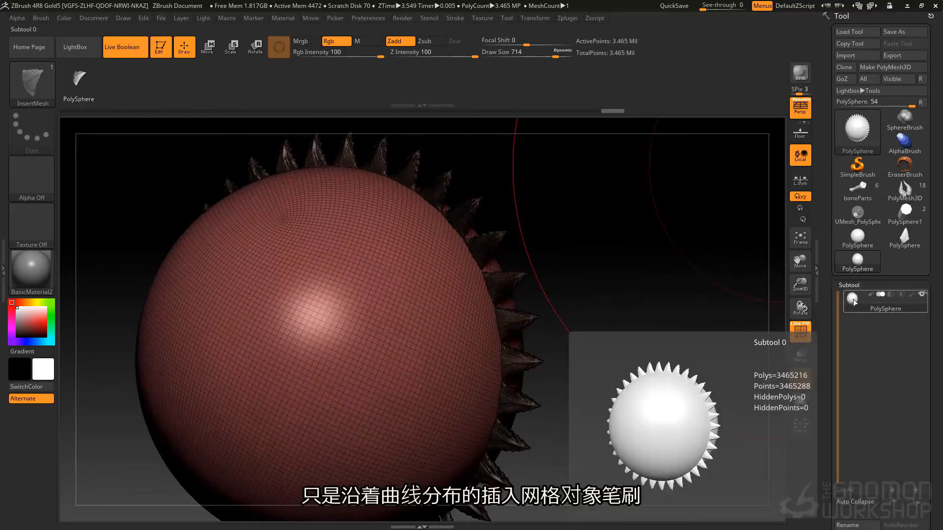
mouse_move(405, 278)
ctrl+right_down()
mouse_move(408, 236)
mouse_move(390, 260)
mouse_move(373, 258)
mouse_move(478, 245)
mouse_move(445, 247)
ctrl+right_up()
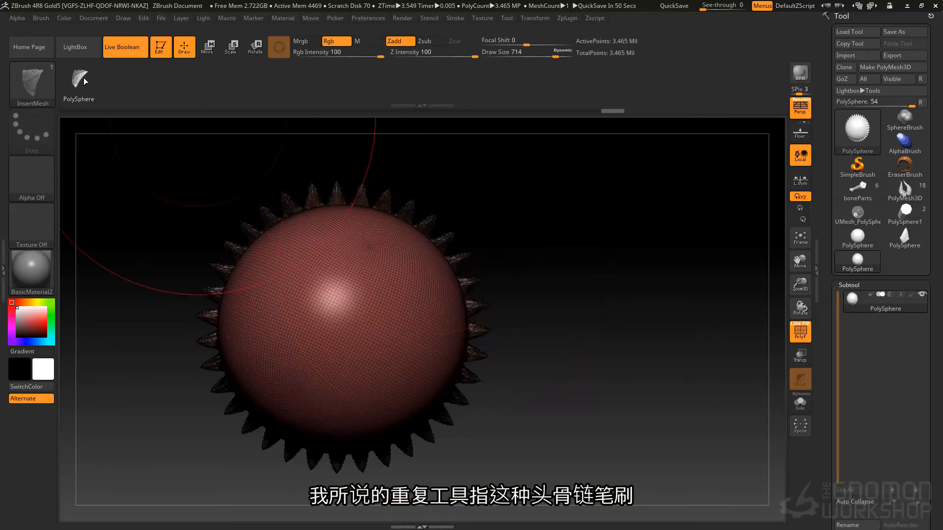
- Select the skullChainBrush and draw a chain of skulls outward from the sphere at draw size 379
click(45, 80)
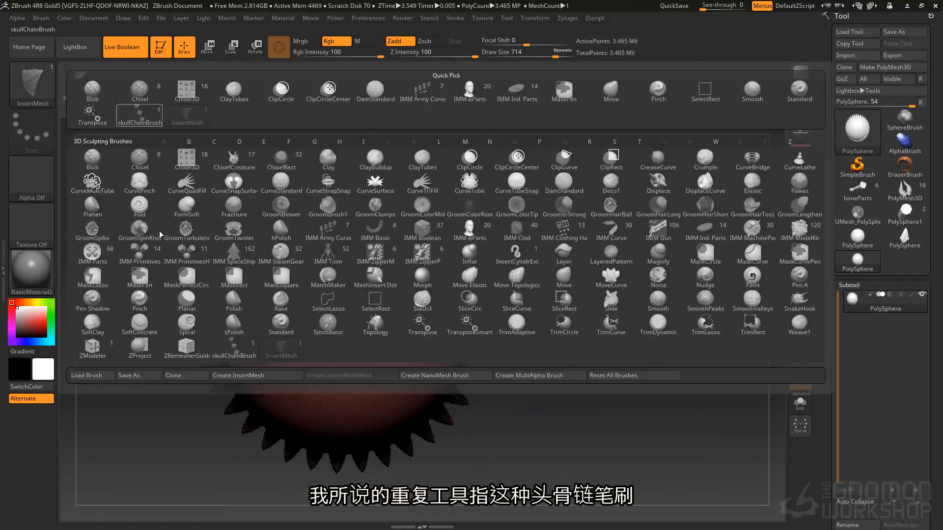
click(234, 346)
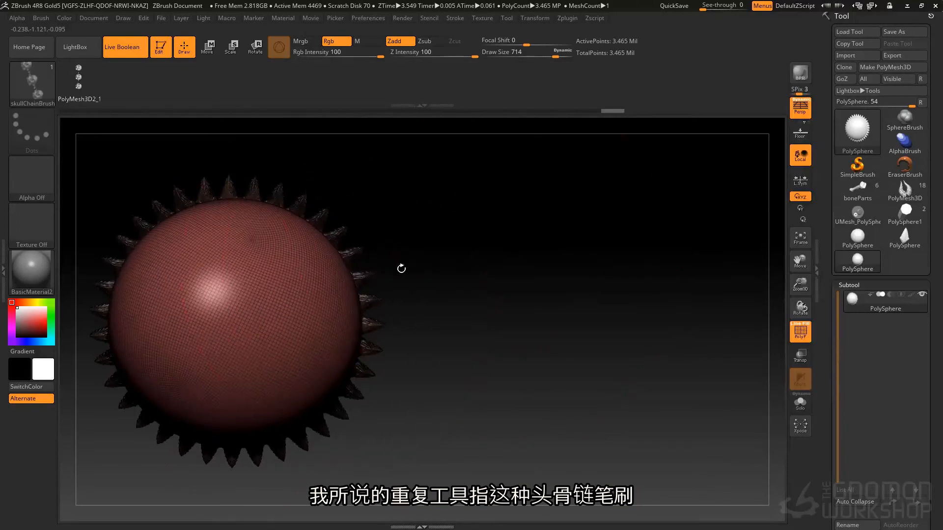
right_click(331, 283)
drag(331, 282, 327, 283)
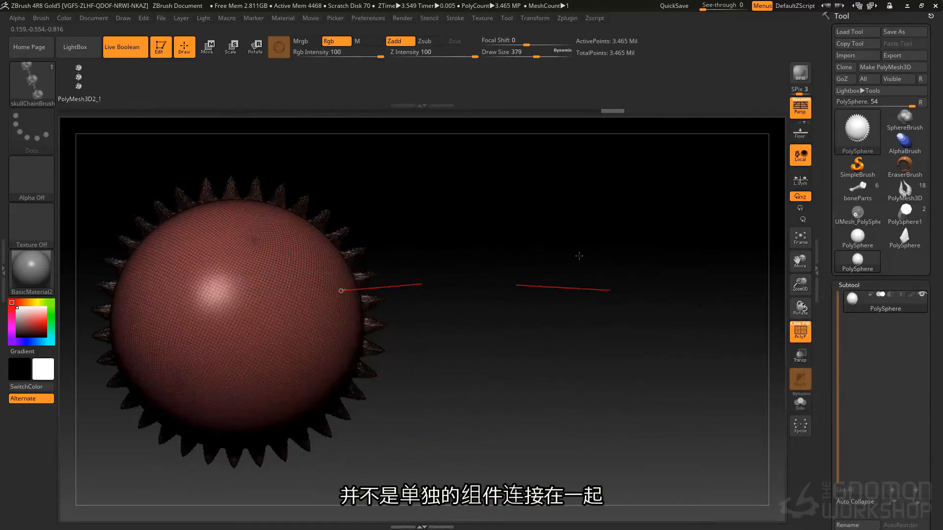
- Turn off the polyframe and examine how the skulls and chain links connect along the curve
alt+drag(583, 234, 469, 212)
key(shift+f)
alt+drag(538, 222, 421, 249)
alt+drag(582, 199, 495, 314)
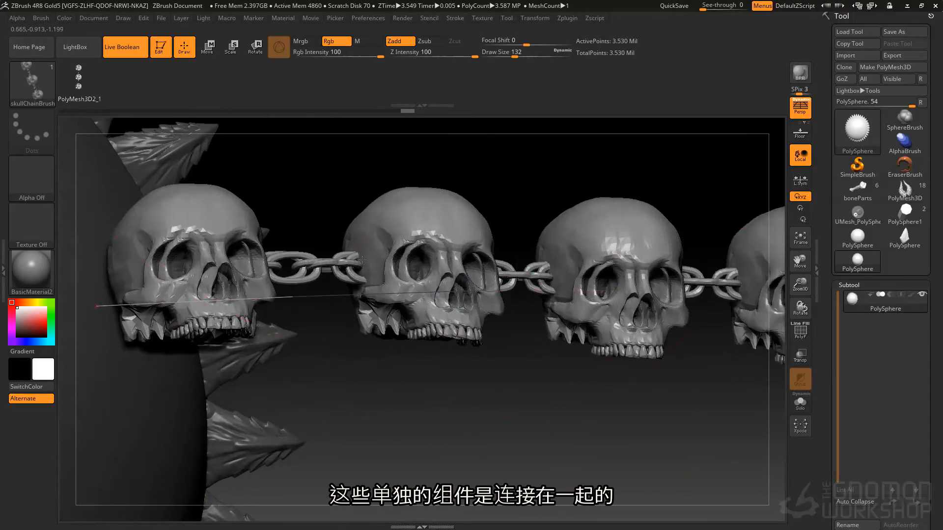
drag(393, 264, 487, 297)
drag(540, 370, 512, 370)
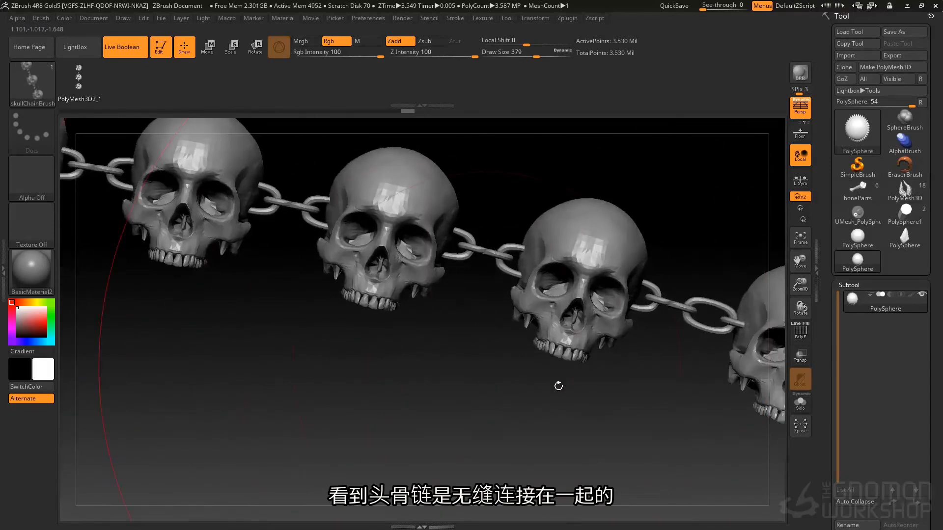
drag(634, 281, 581, 421)
- Switch to the winged figure tool and examine its wing base, studded straps and arm stitching as curve-brush examples
click(904, 189)
mouse_move(543, 368)
mouse_down()
mouse_move(456, 326)
mouse_move(467, 336)
mouse_up()
ctrl+right_drag(466, 336, 428, 351)
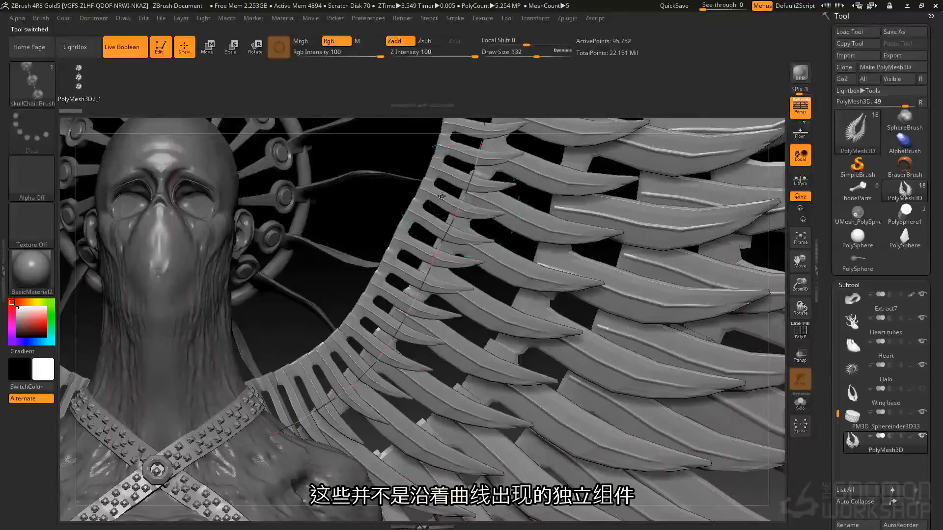
alt+right_drag(152, 476, 369, 251)
right_drag(302, 328, 308, 340)
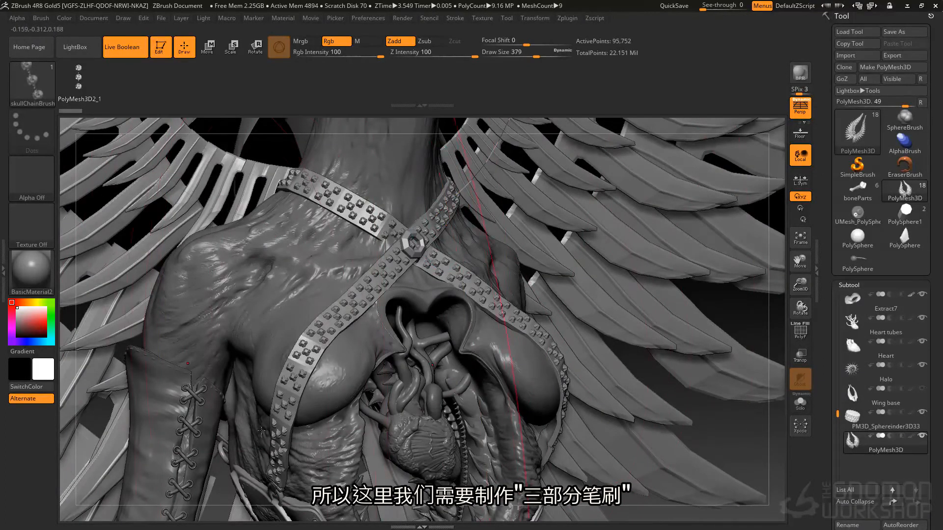
alt+right_drag(297, 442, 407, 285)
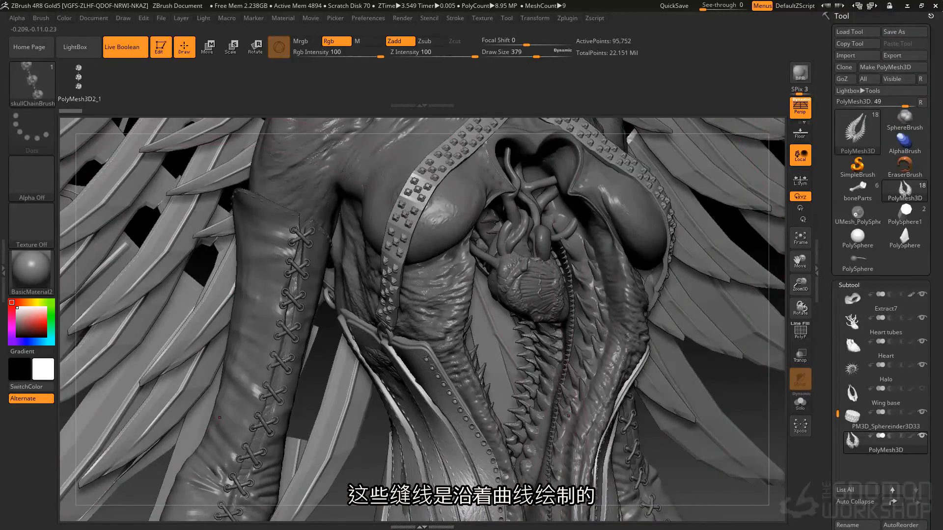
right_drag(306, 241, 534, 175)
alt+right_drag(468, 200, 338, 435)
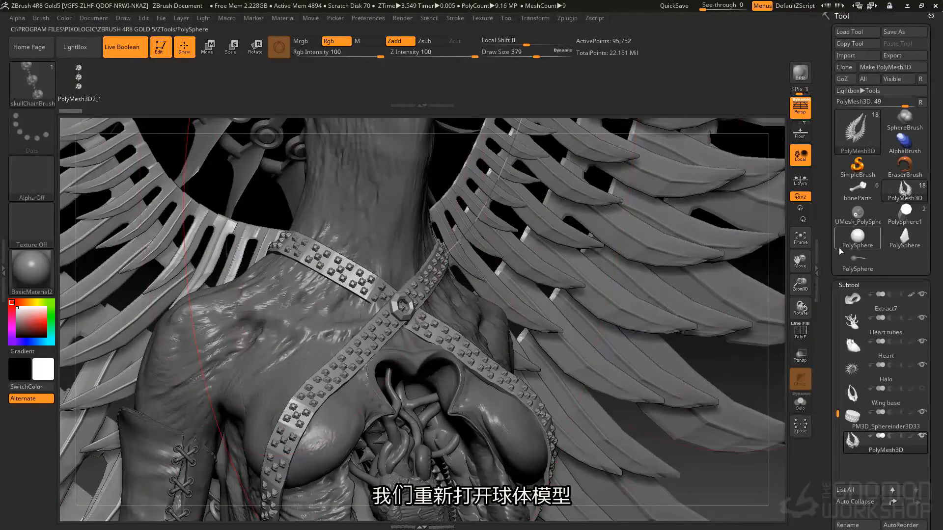
- Make the plain PolySphere the active tool and show its Geometry settings
click(857, 239)
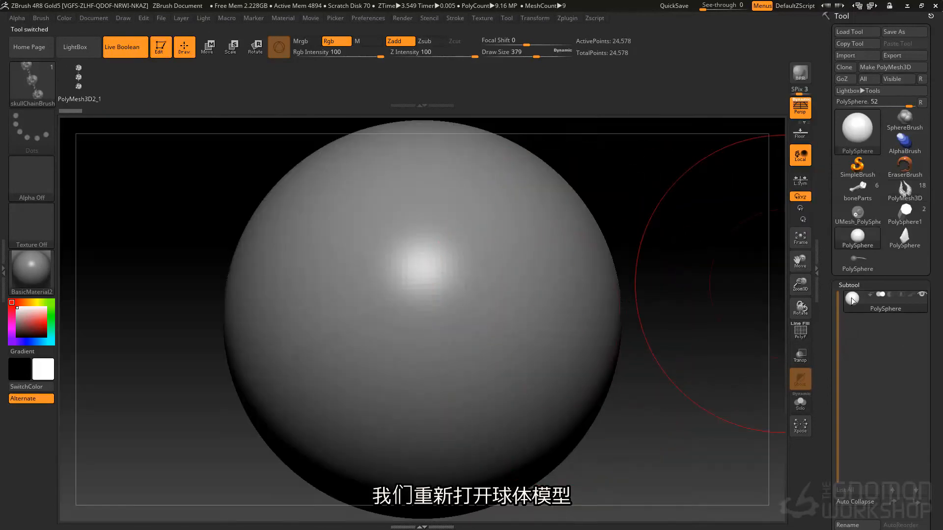
click(854, 285)
click(860, 297)
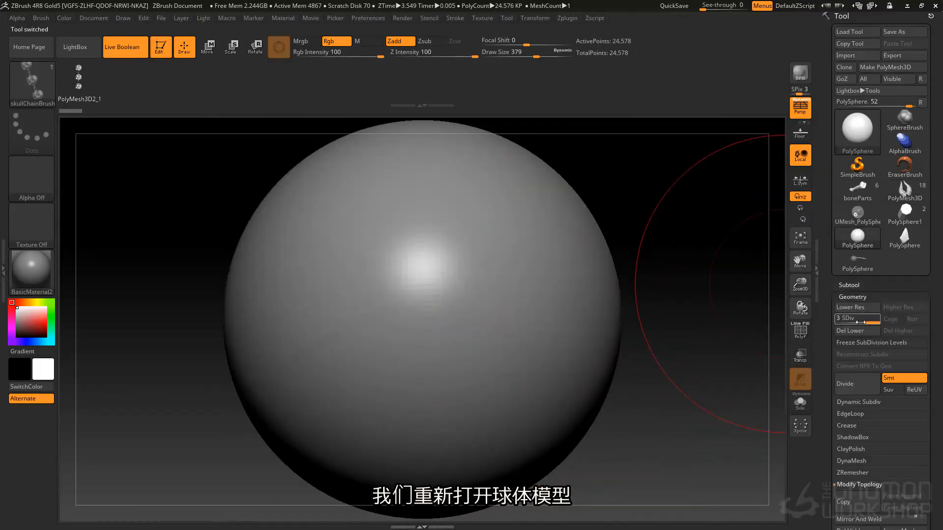
- Select the IMM Army Curve brush and pick its first Hose Reinforced mesh
key(b)
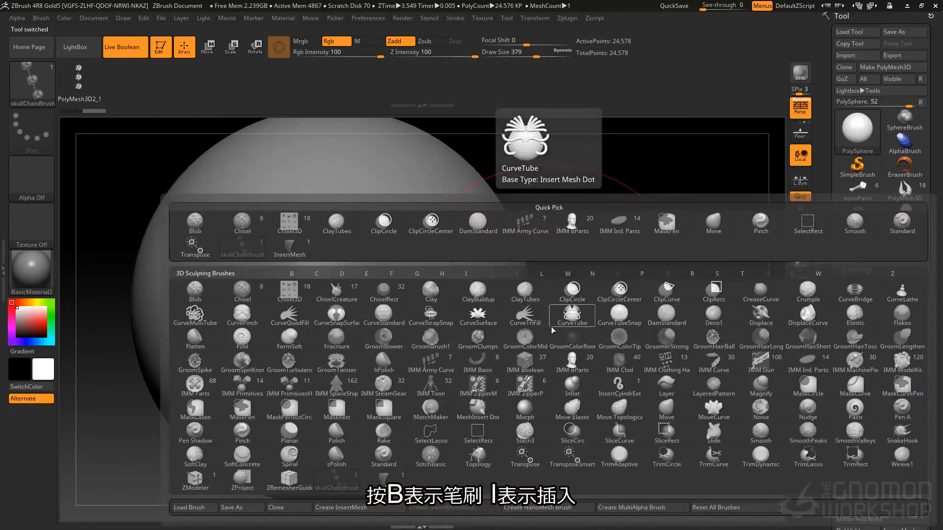
key(i)
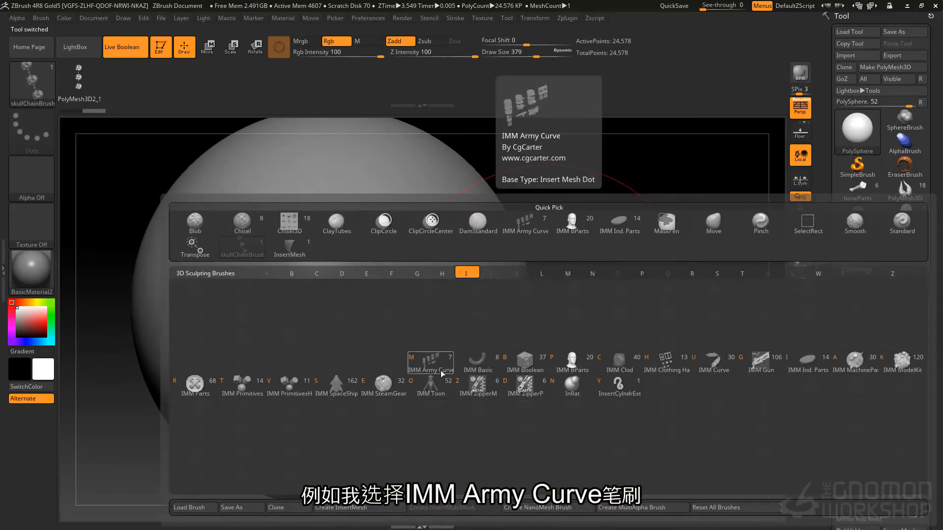
click(451, 360)
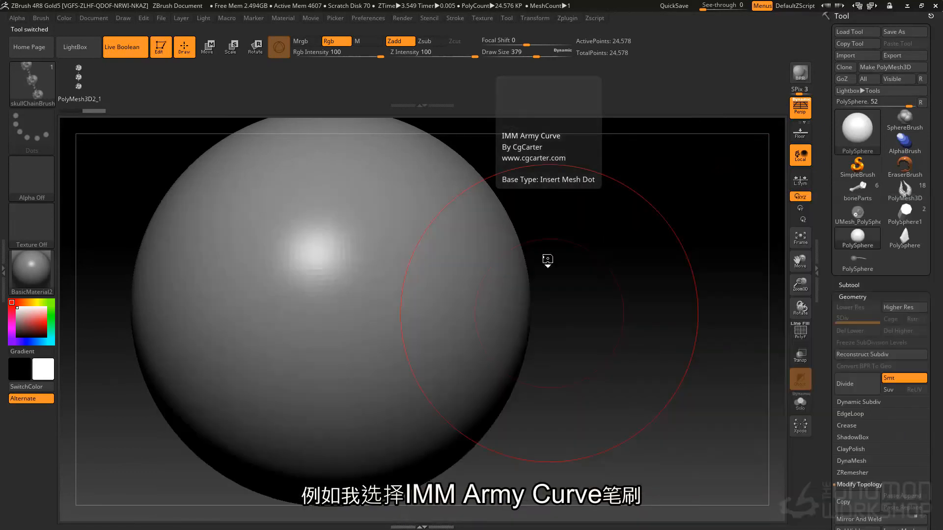
key(m)
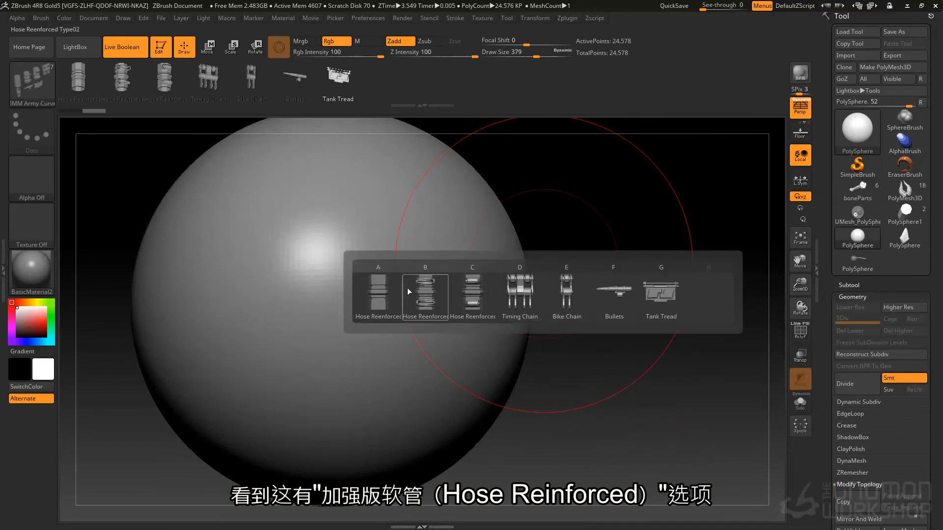
click(384, 297)
- Draw a reinforced hose along a curve beside the sphere at draw size 87 and check how its segments join
mouse_move(543, 207)
mouse_down()
mouse_move(398, 259)
mouse_move(656, 288)
mouse_move(652, 303)
mouse_up()
key(ctrl+z)
key(space)
drag(520, 284, 490, 284)
drag(680, 411, 680, 410)
drag(669, 299, 603, 442)
mouse_move(604, 506)
alt+mouse_down()
mouse_move(583, 436)
mouse_move(428, 331)
mouse_move(453, 316)
mouse_move(653, 389)
mouse_move(612, 425)
alt+mouse_up()
alt+drag(558, 232, 633, 337)
alt+drag(539, 211, 506, 156)
alt+drag(290, 164, 304, 268)
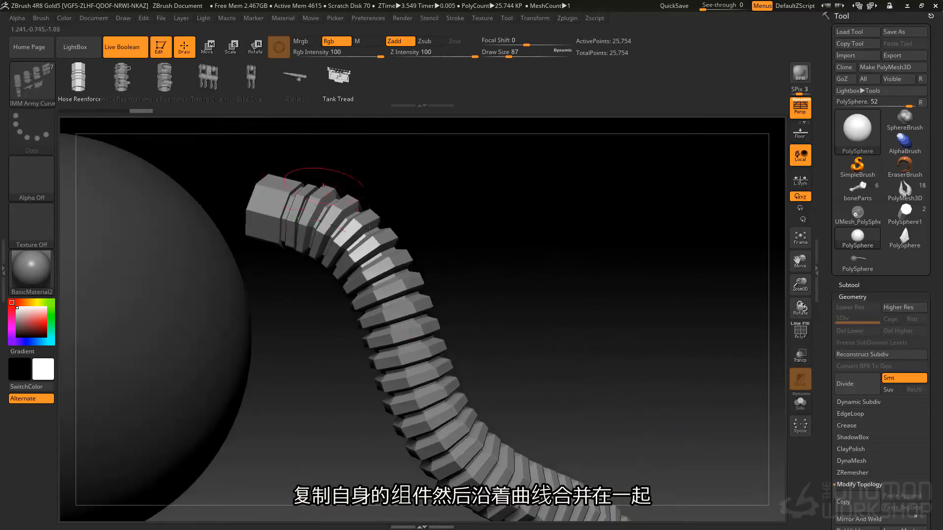
alt+drag(687, 367, 671, 299)
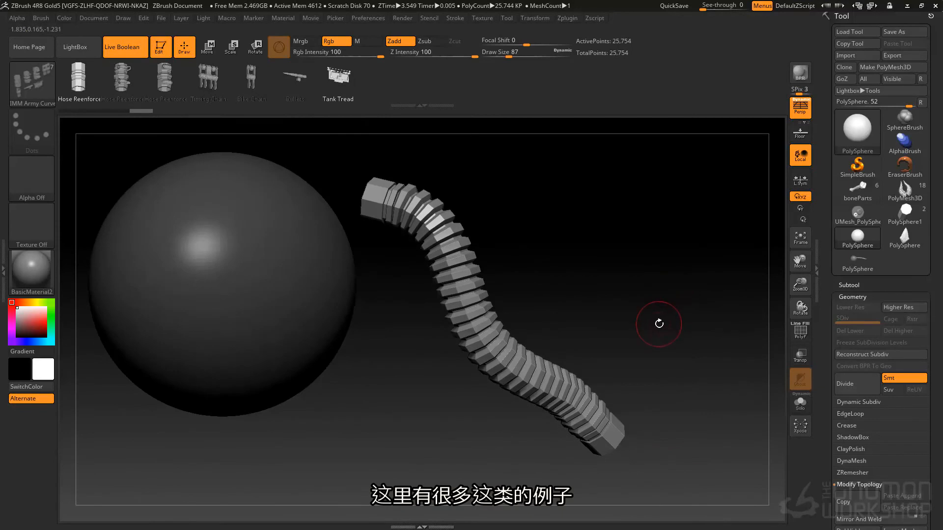
- Switch to the IMM Curve brush and pick its Stitch mesh
key(b)
key(i)
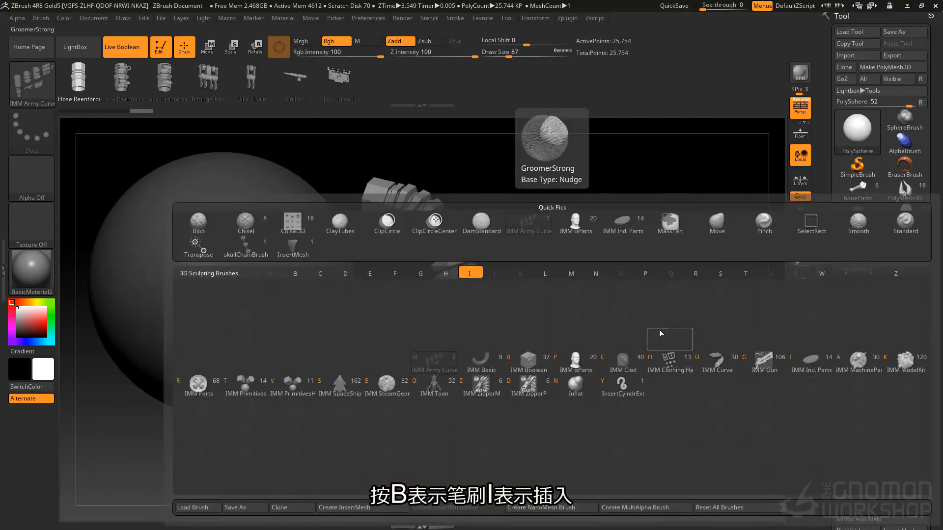
key(c)
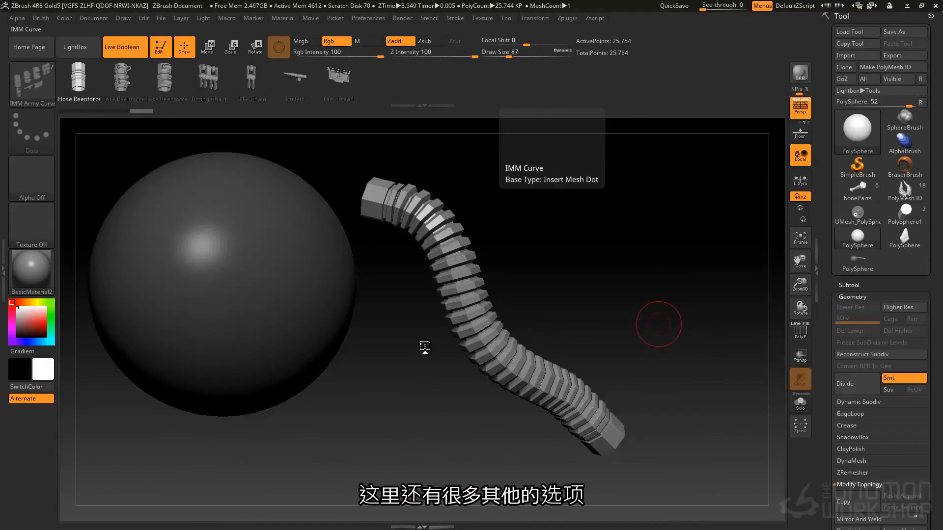
key(m)
click(400, 332)
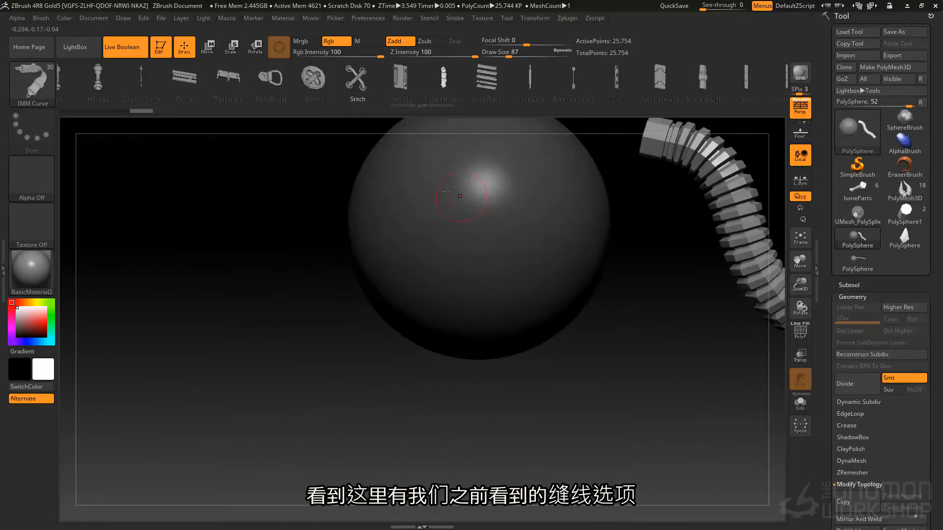
- Draw a diagonal row of cross stitches down the front of the sphere and release the curve
alt+drag(446, 192, 432, 324)
mouse_move(408, 215)
mouse_down()
mouse_move(450, 334)
mouse_move(481, 376)
mouse_up()
right_drag(523, 236, 469, 336)
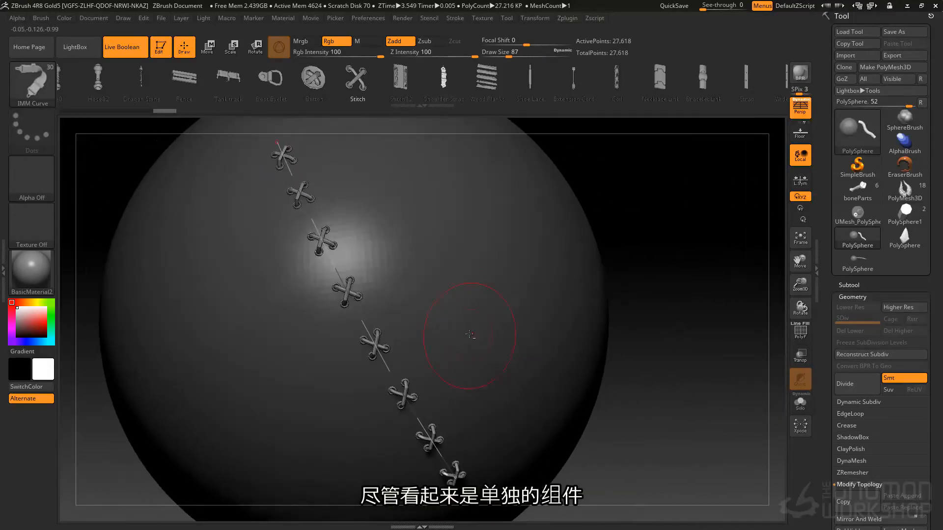
click(445, 393)
alt+right_drag(444, 393, 366, 391)
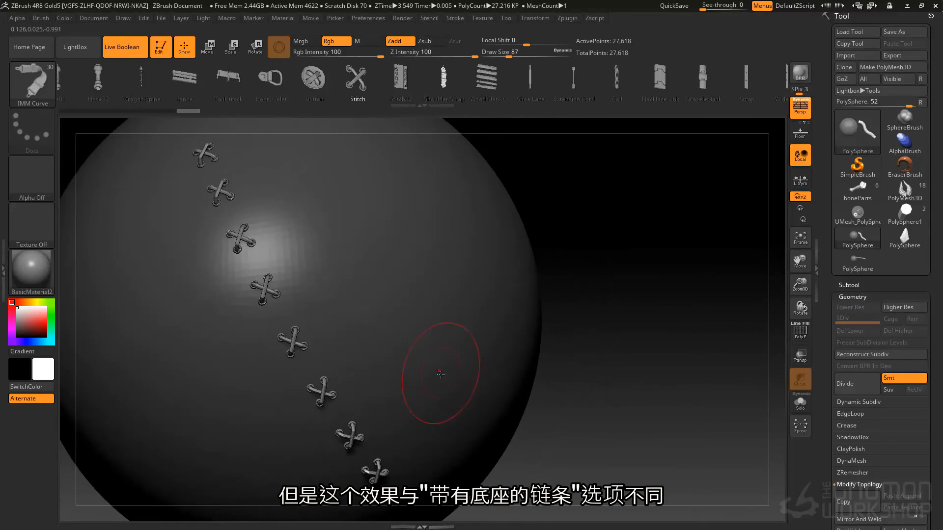
- Pick the Chain with Base mesh and draw a diagonal chain on the sphere beside the stitches
key(m)
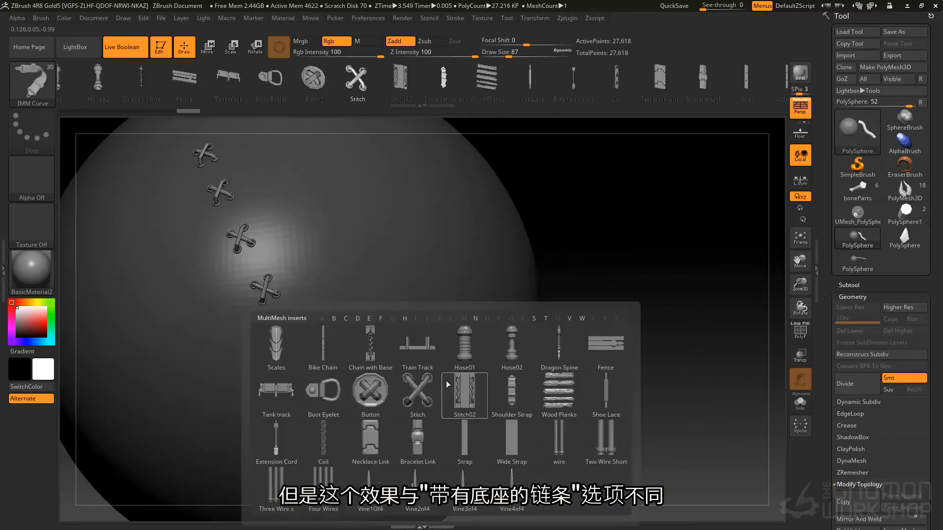
click(373, 341)
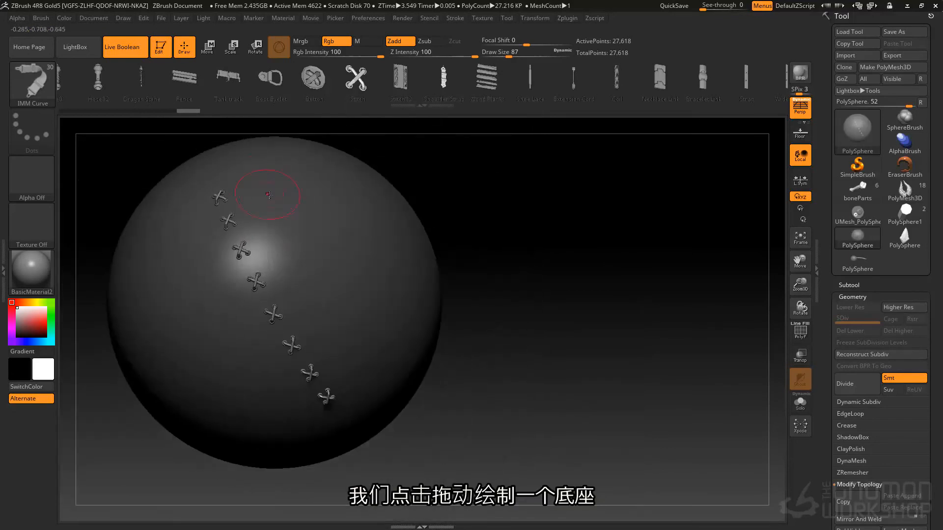
drag(274, 204, 360, 339)
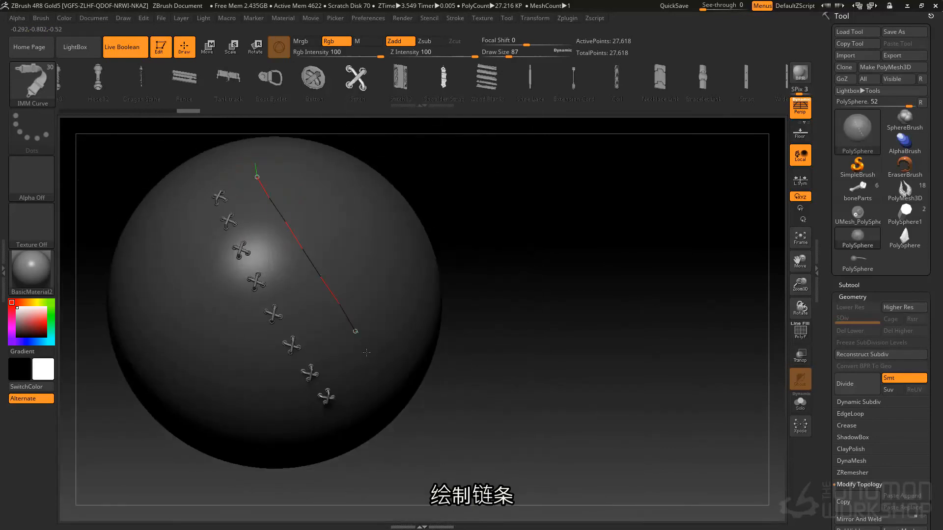
drag(379, 384, 380, 384)
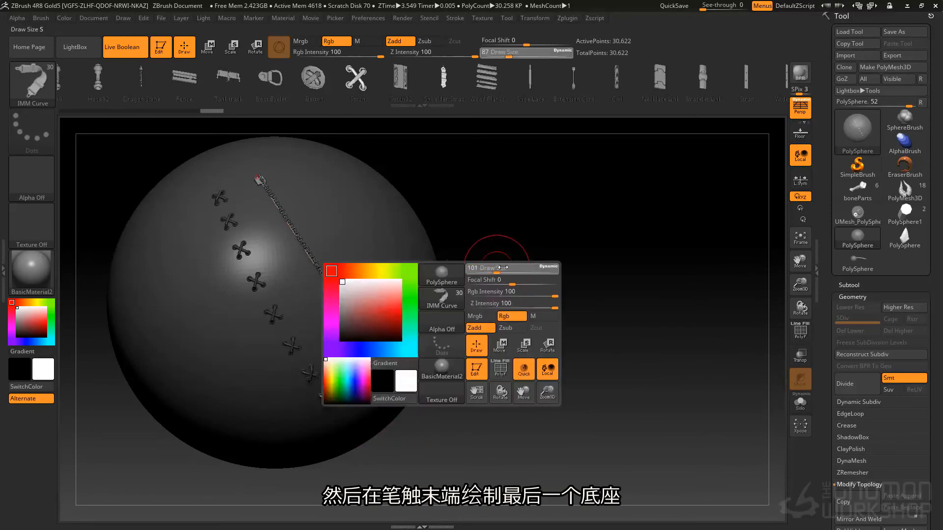
- Set the draw size to 182, update the chain and its bases along the curve, and clear the sphere's mask
key(bracketright)
click(346, 313)
mouse_move(466, 278)
mouse_down()
mouse_move(535, 261)
mouse_move(469, 250)
mouse_move(488, 236)
mouse_move(462, 247)
mouse_move(491, 225)
mouse_move(495, 185)
mouse_move(457, 266)
mouse_up()
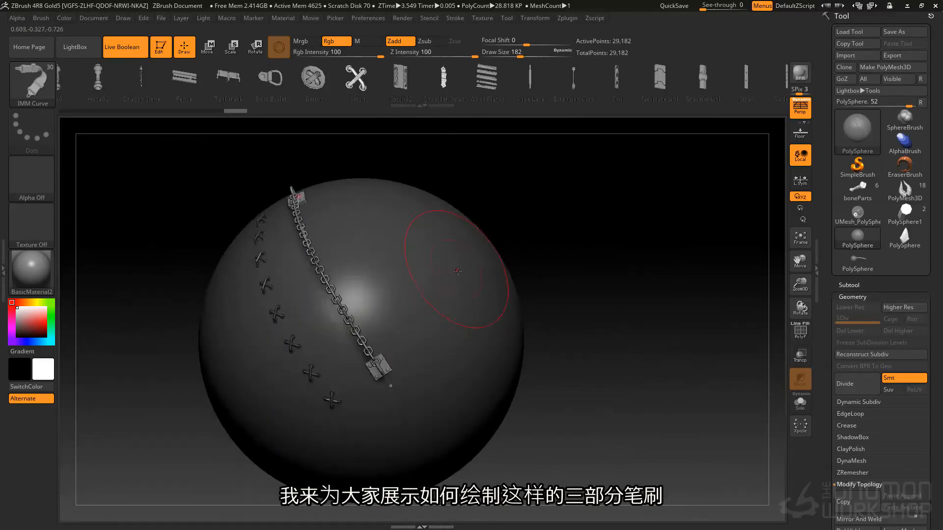
drag(416, 362, 405, 298)
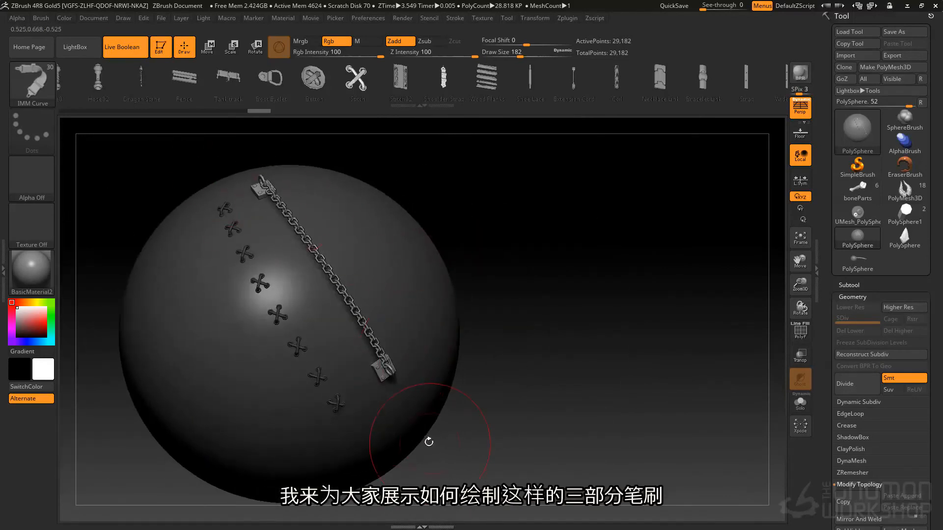
drag(539, 332, 624, 326)
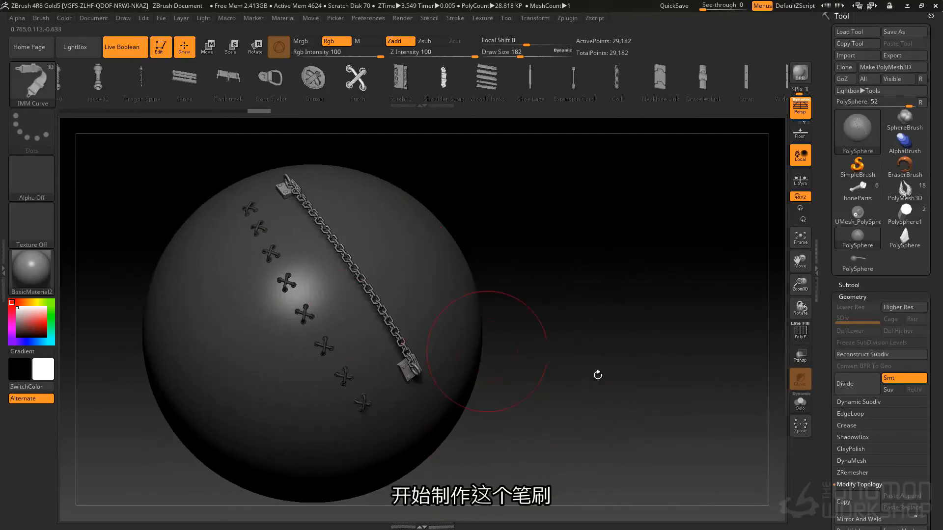
ctrl+click(642, 399)
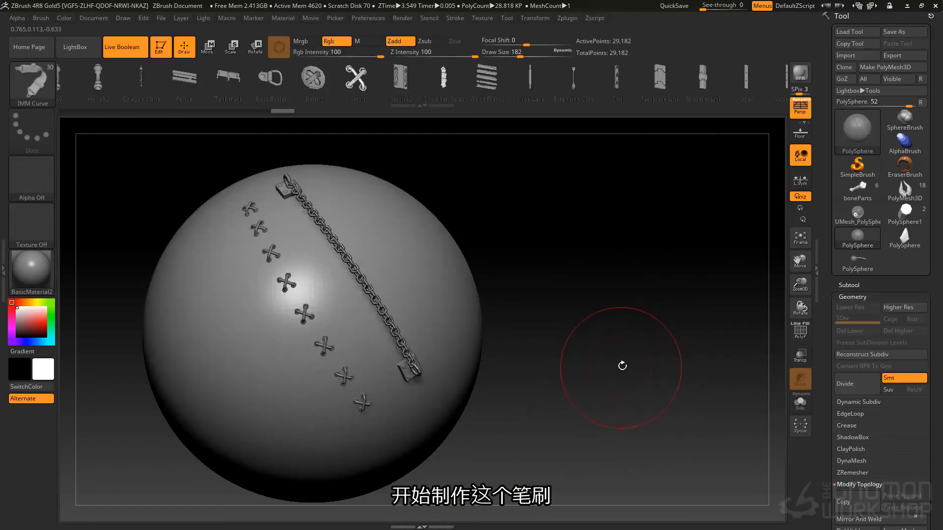
- Start from an empty canvas with BasicMaterial2 and place an editable PolyMesh3D star in it
key(ctrl+F10)
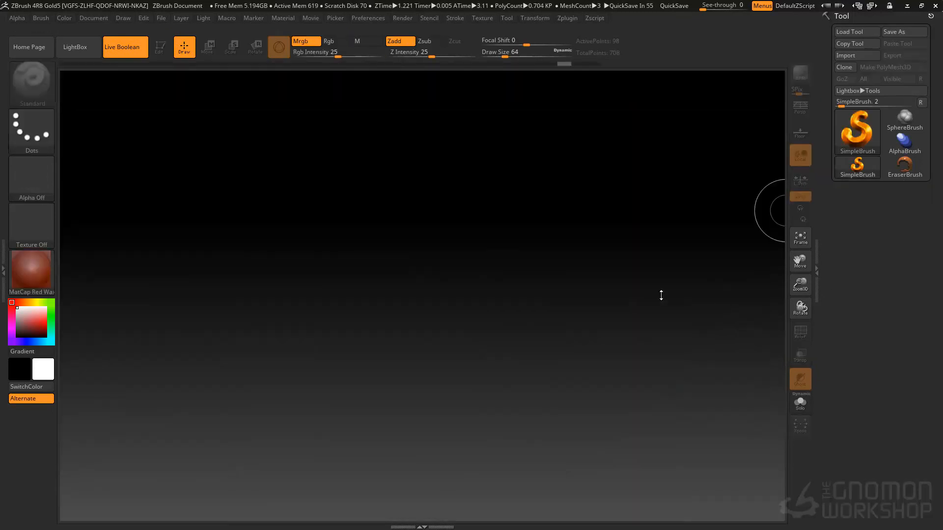
click(49, 290)
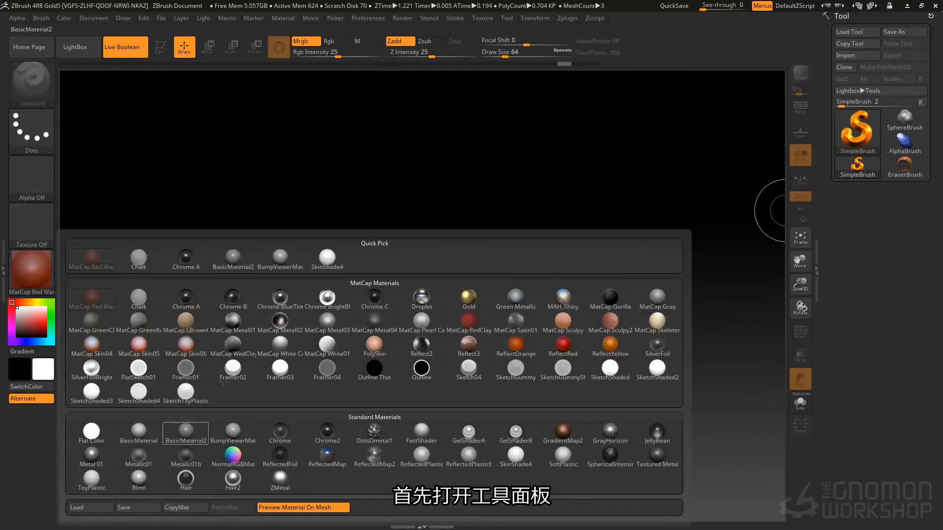
click(187, 431)
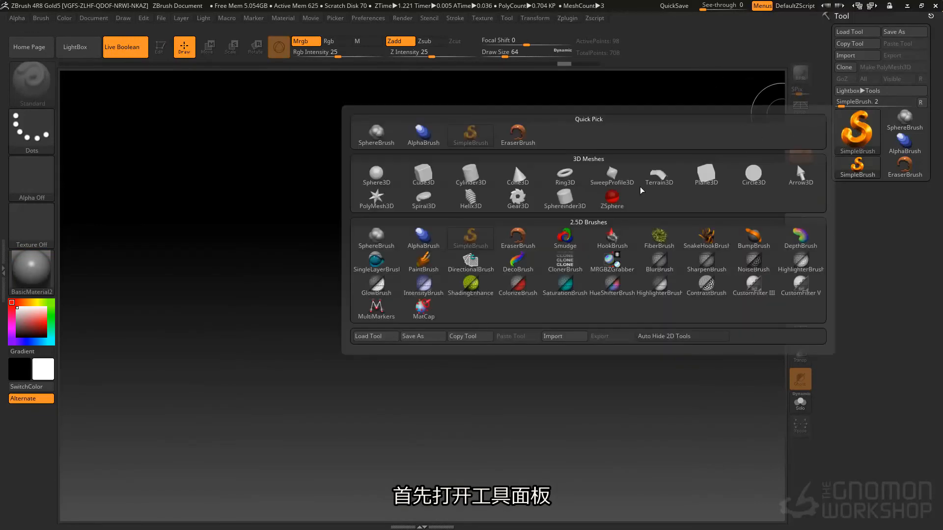
click(376, 198)
drag(445, 251, 474, 372)
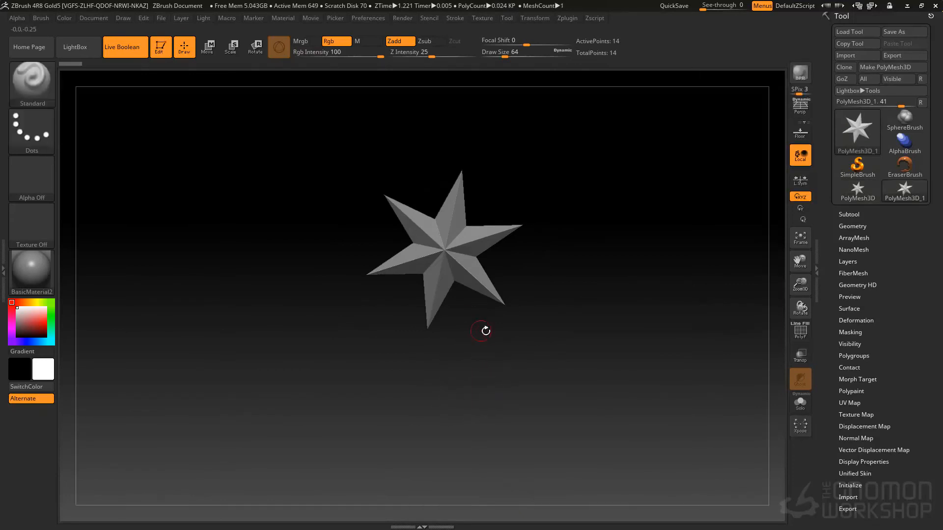
drag(508, 263, 395, 194)
- Convert the star into a PolyCube primitive and return to the Gizmo 3D transform
key(w)
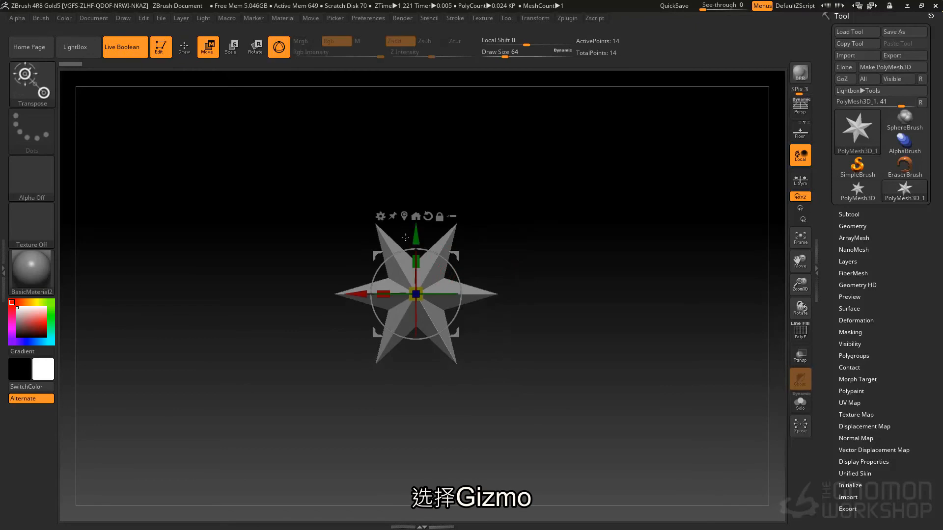
click(380, 216)
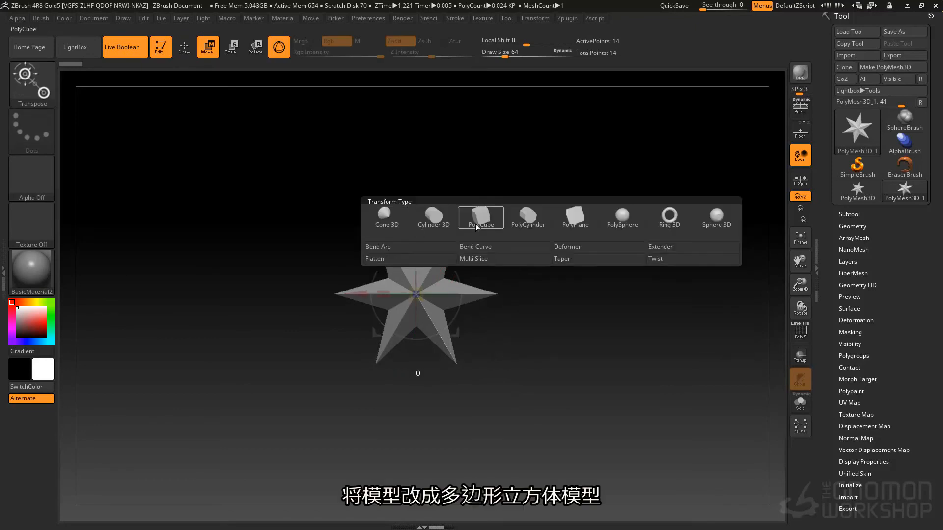
click(482, 218)
drag(410, 245, 424, 294)
click(381, 216)
click(407, 212)
- Stretch the cube along X to about three times its width and slightly along Y to form the belt section
drag(483, 315, 427, 307)
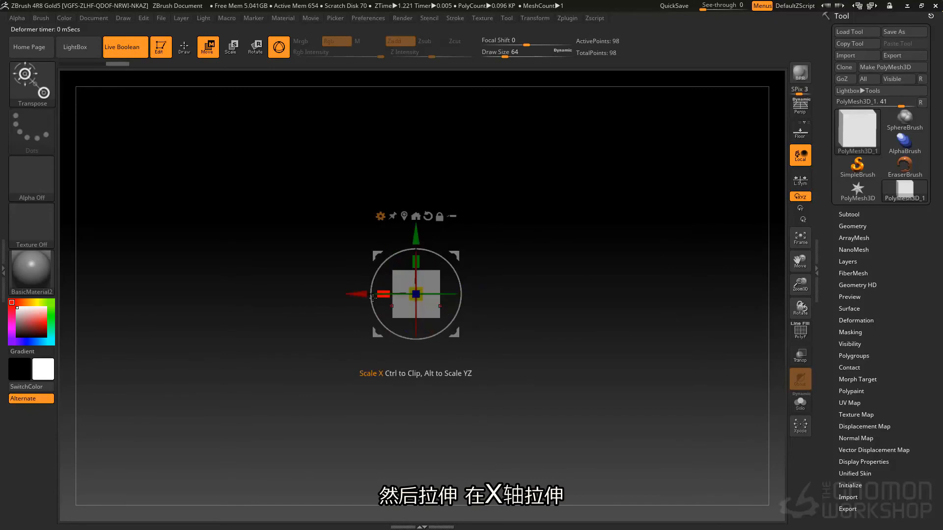
drag(367, 292, 325, 287)
drag(417, 264, 417, 248)
mouse_move(401, 278)
right_down()
mouse_move(465, 280)
mouse_move(408, 280)
right_up()
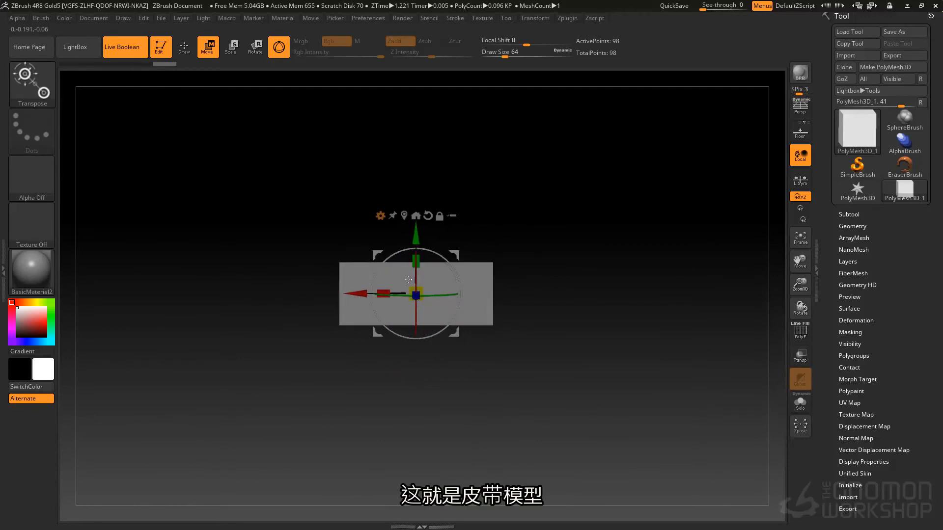
- Duplicate the belt subtool and convert the copy into a Ring 3D primitive
click(855, 215)
click(855, 215)
click(851, 497)
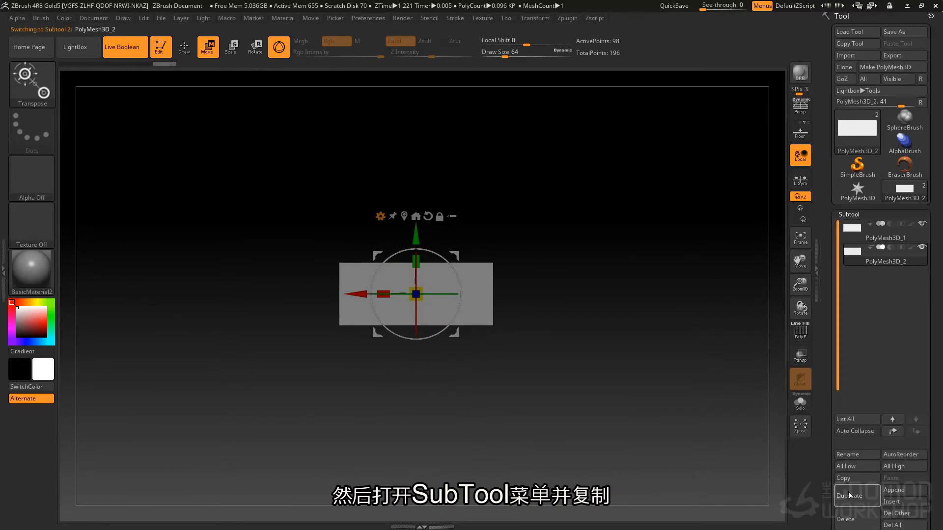
click(386, 218)
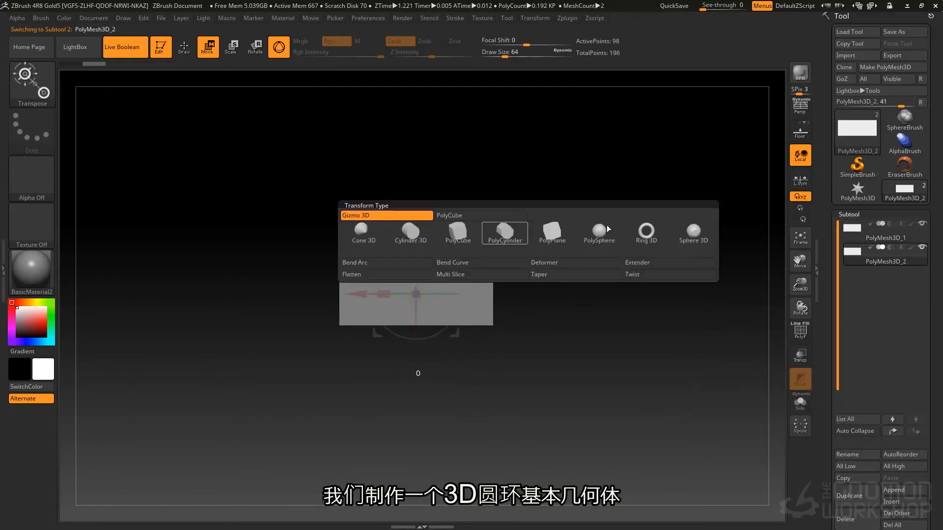
click(648, 234)
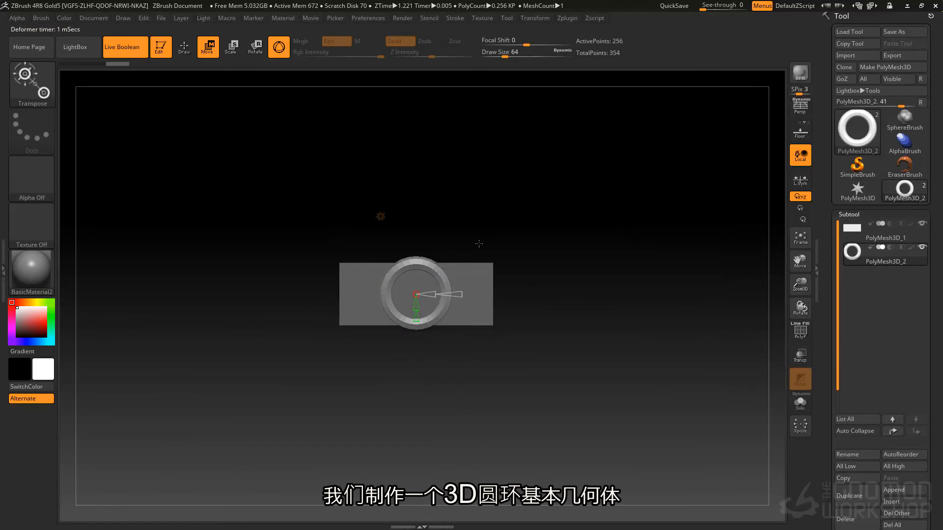
- Return to the Gizmo 3D transform and move the ring along X just beyond the belt's left end
click(382, 217)
click(381, 220)
drag(347, 294, 243, 313)
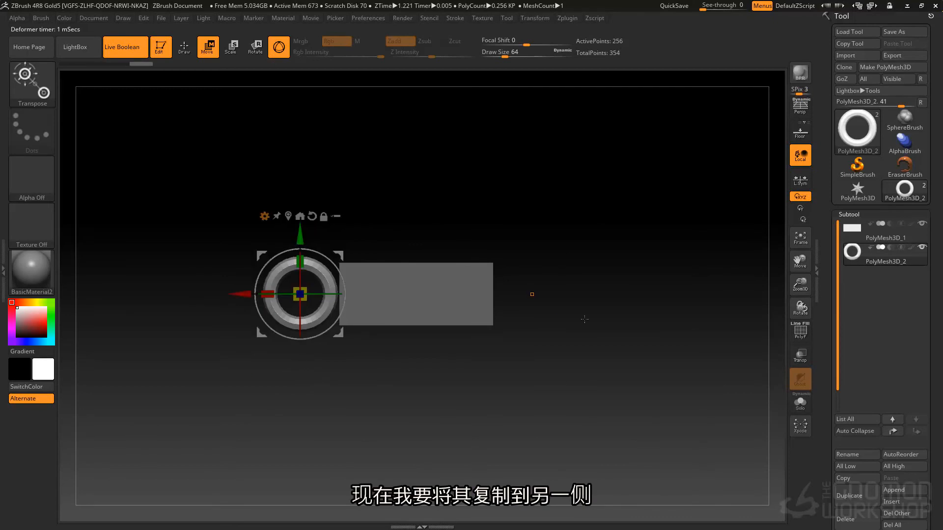
- Mirror the ring across the X axis with SubTool Master, using the Merge into one SubTool option
click(573, 18)
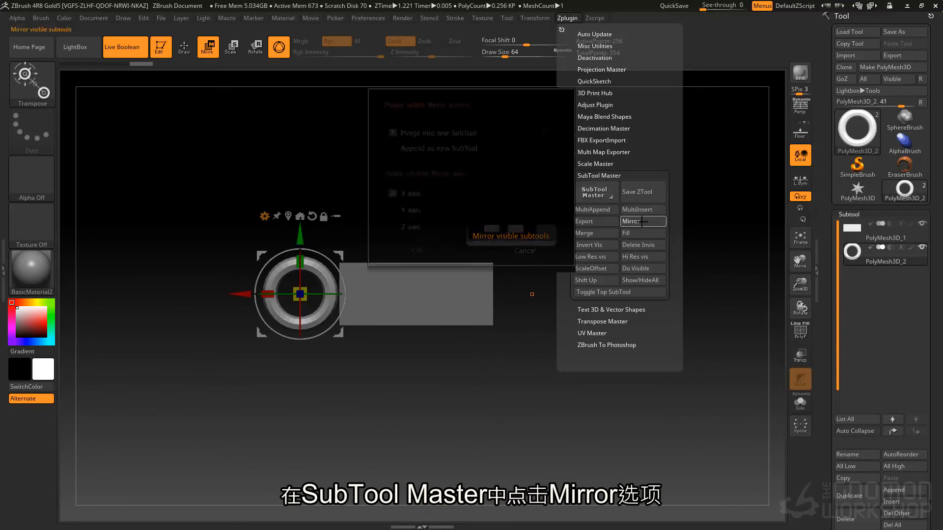
click(638, 222)
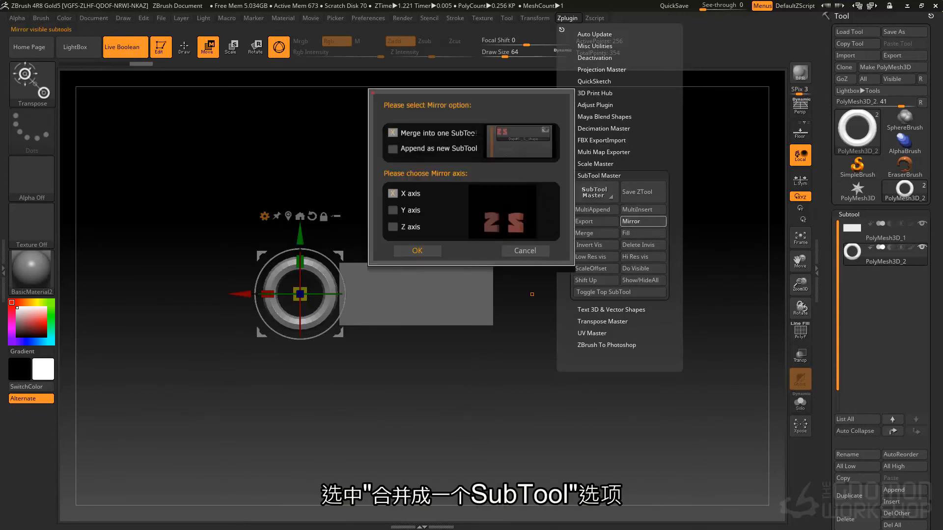
click(419, 253)
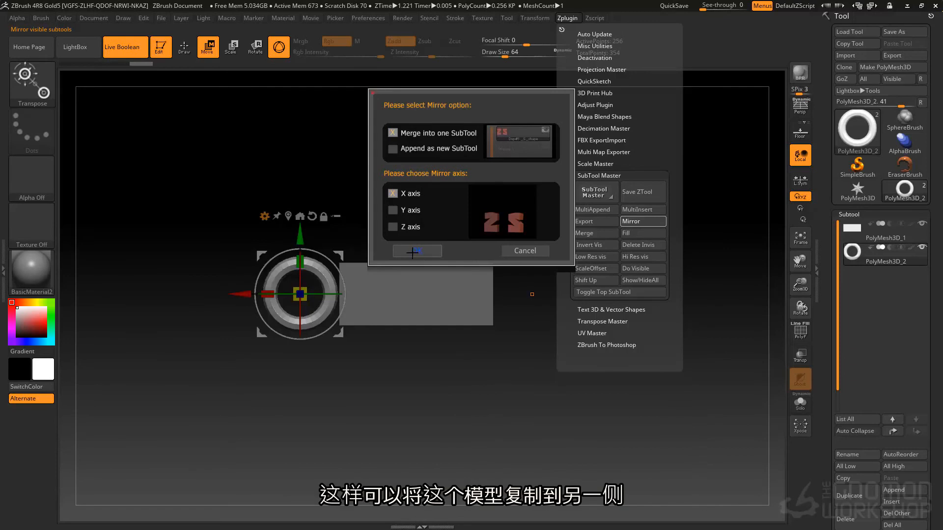
click(415, 252)
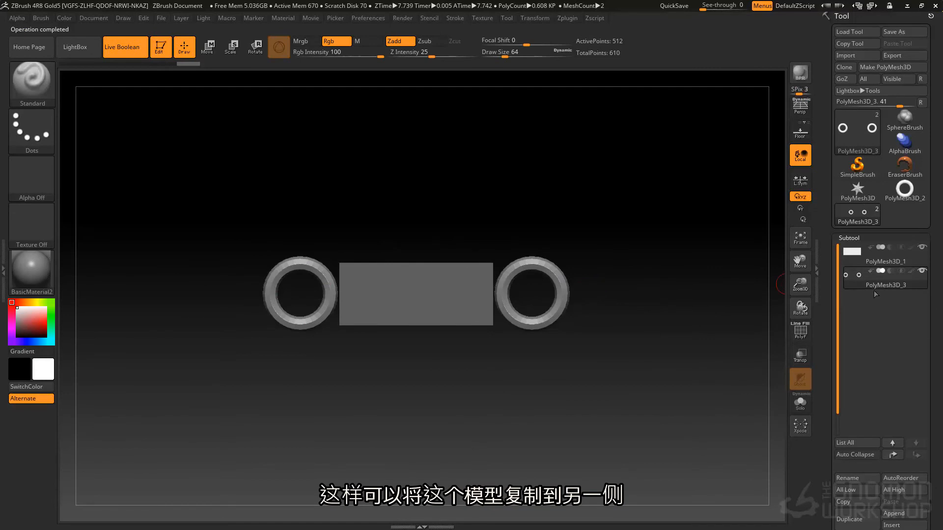
- Select the belt section subtool and duplicate it as the base for a connector piece
mouse_move(860, 276)
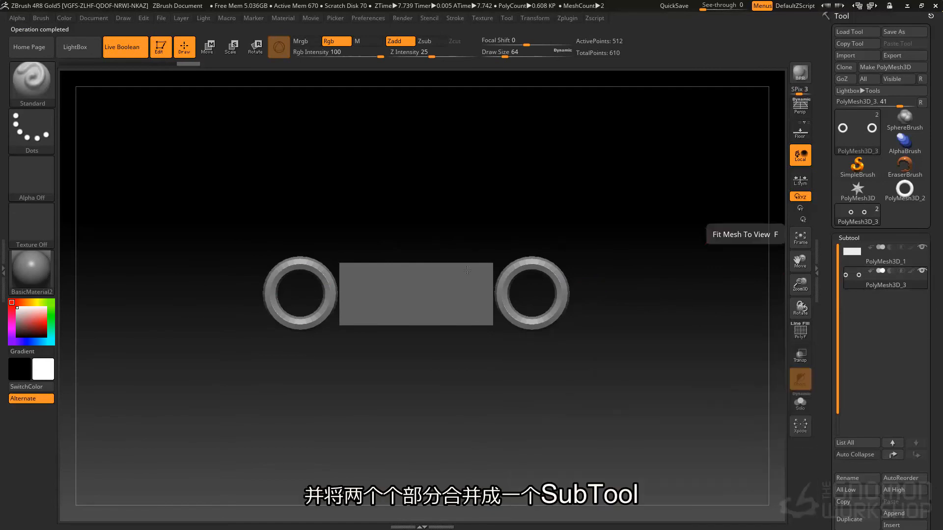
click(857, 252)
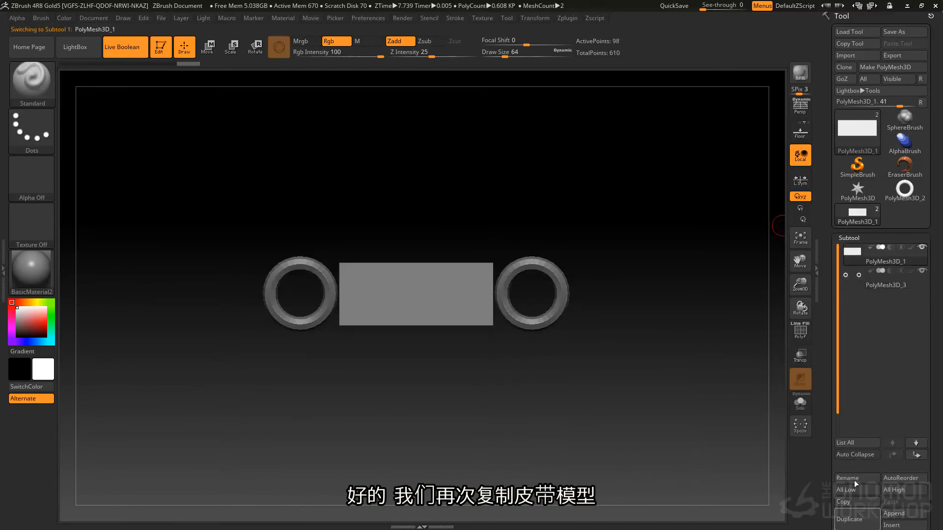
click(847, 521)
mouse_move(852, 252)
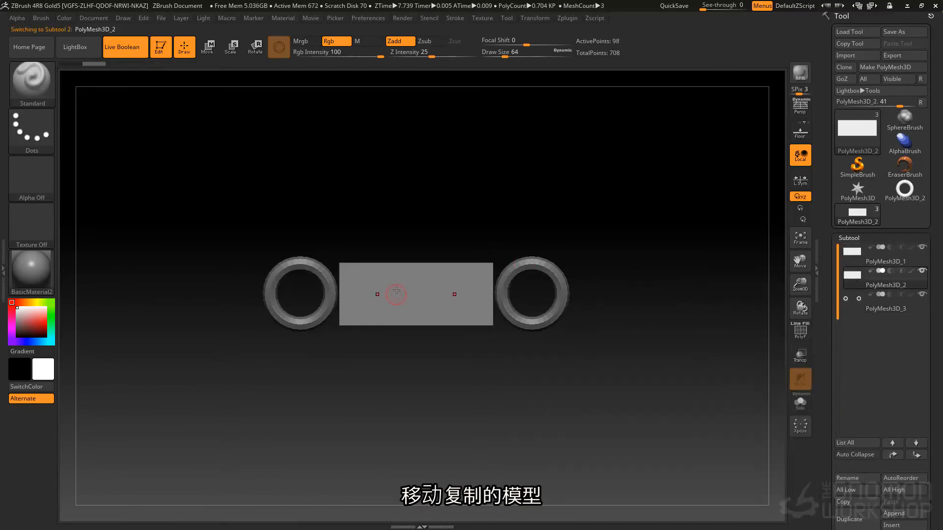
- Move the belt copy along X and shrink it into a small tab overlapping the belt's left end and the left ring
key(w)
drag(349, 295, 264, 294)
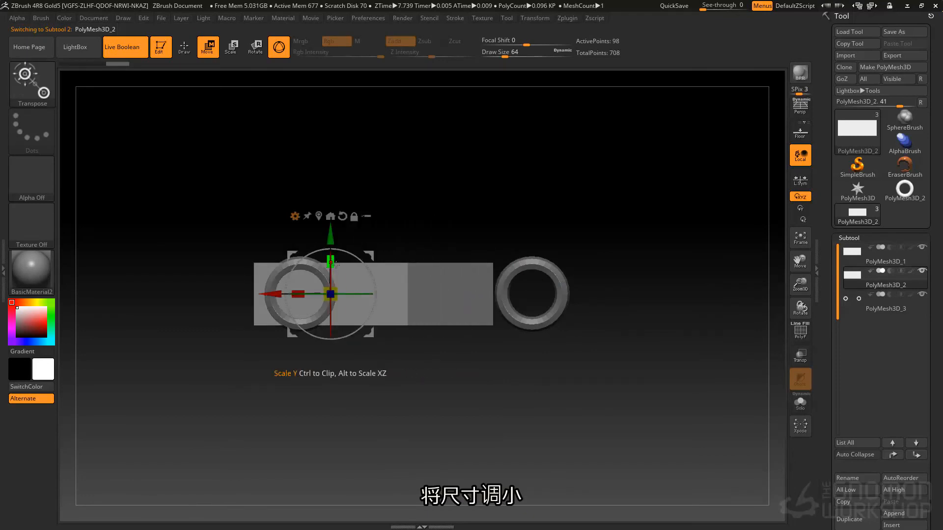
drag(331, 294, 331, 228)
drag(281, 290, 291, 290)
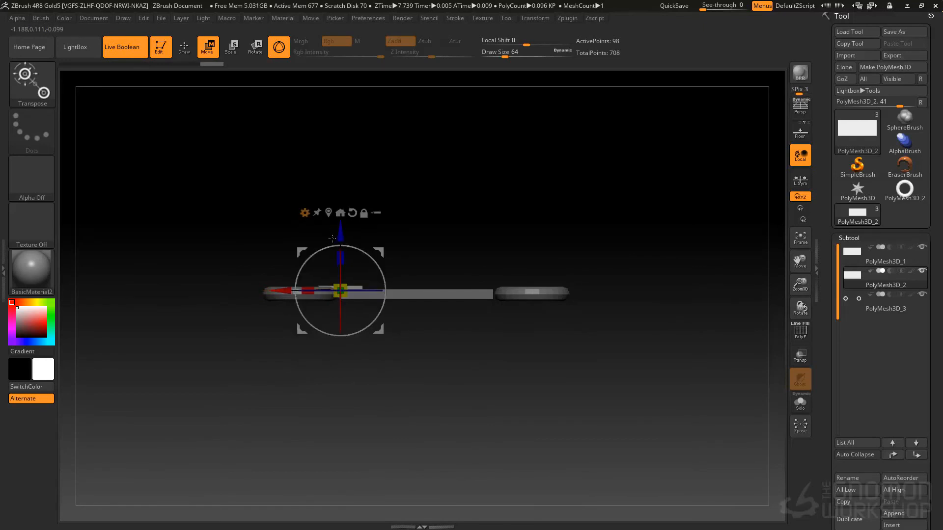
- Copy the small tab along X within its subtool to connect the belt's right end to the right ring
shift+right_drag(295, 290, 328, 316)
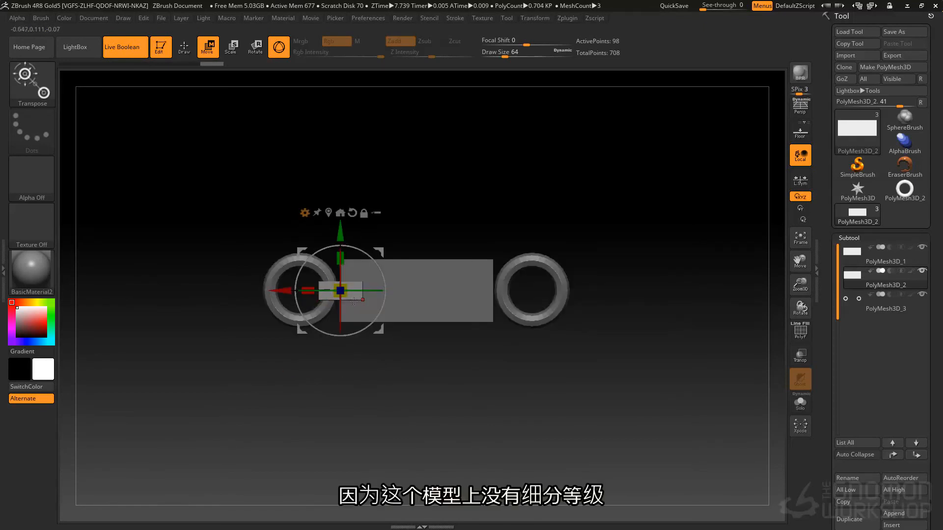
ctrl+shift+drag(293, 294, 441, 297)
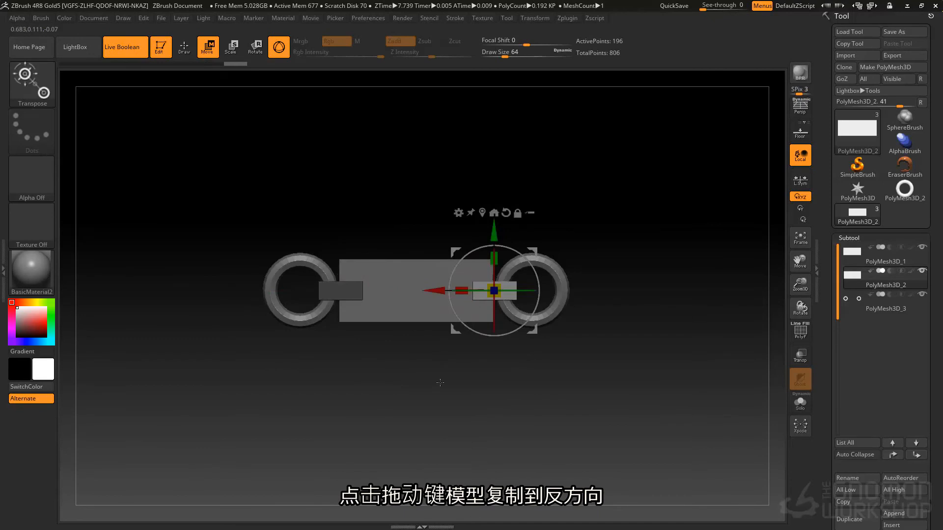
key(q)
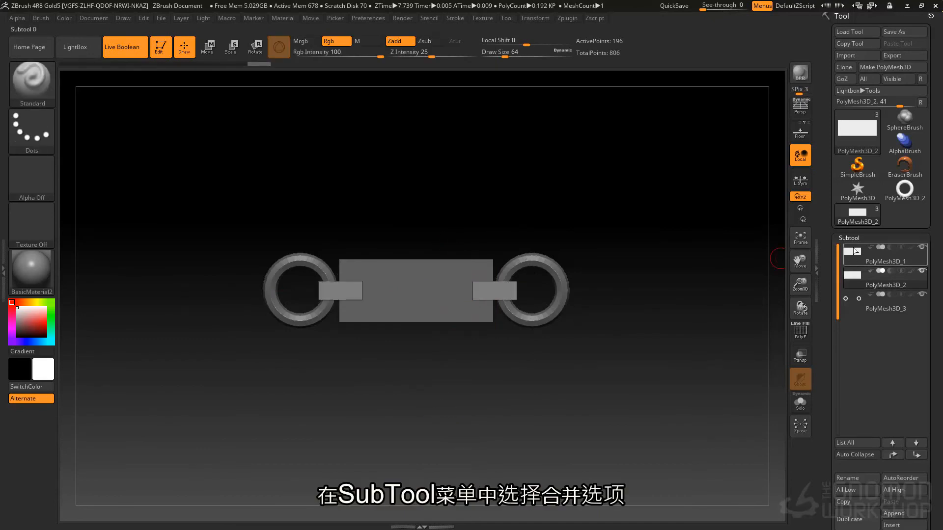
- Merge the belt, tabs and rings down into a single subtool, accepting the non-undoable operation each time
click(851, 255)
drag(835, 280, 837, 218)
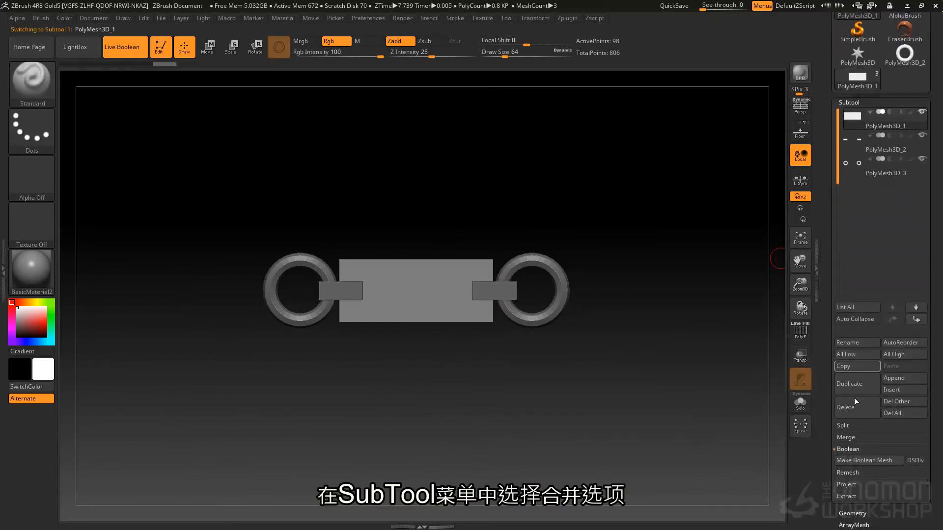
click(848, 441)
click(858, 447)
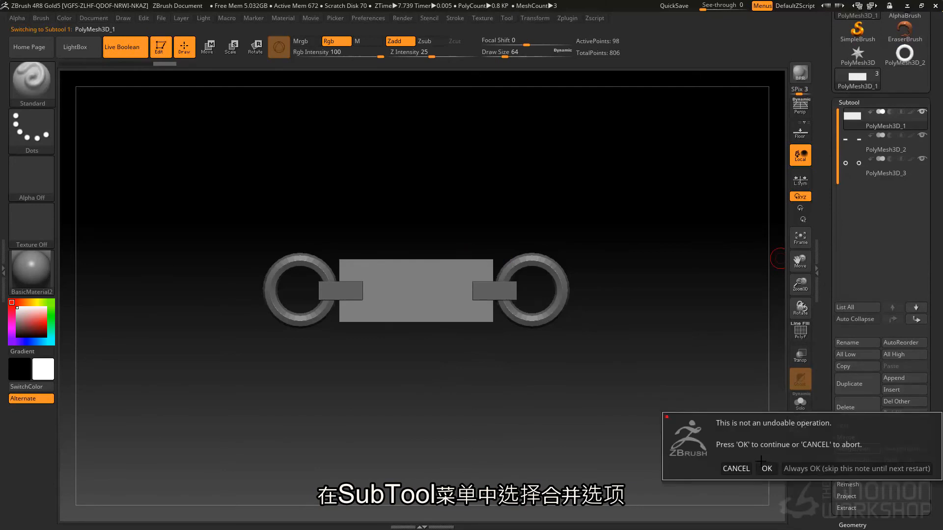
click(767, 468)
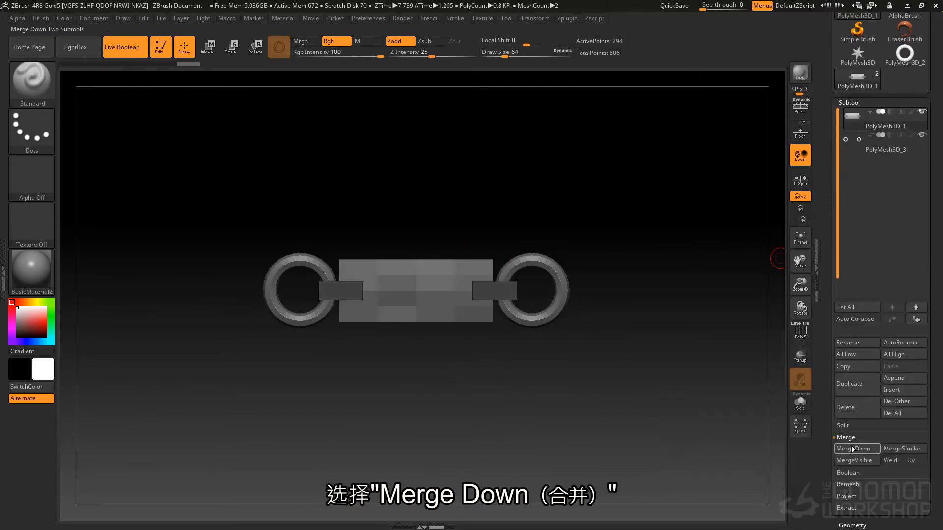
click(853, 449)
click(769, 466)
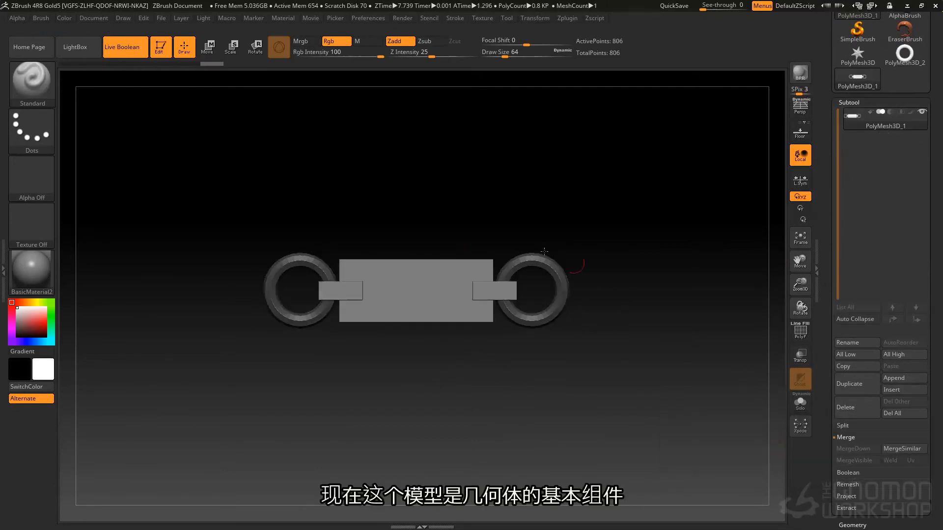
- Turn on the polyframe display to show the merged belt's polygroups and topology
key(shift+f)
alt+drag(361, 334, 361, 379)
alt+drag(413, 249, 415, 352)
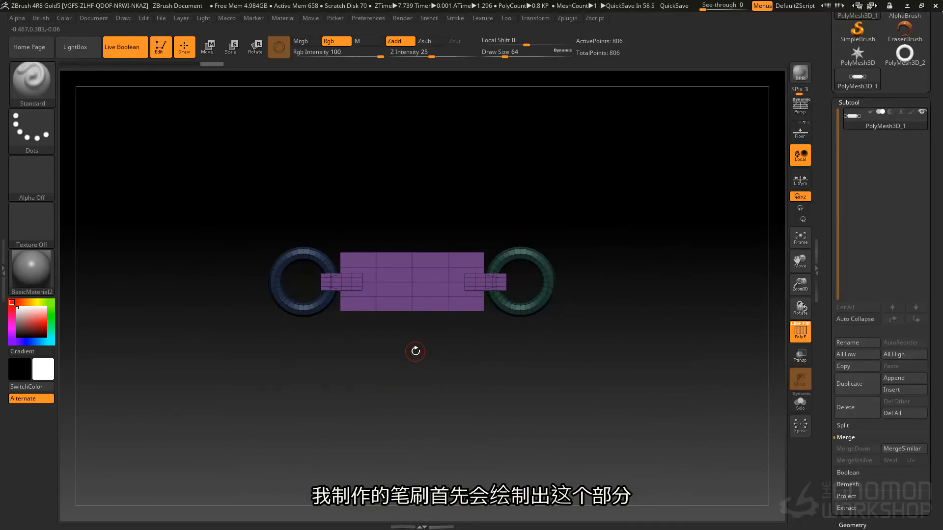
- Isolate the left end and the middle strip in turn to examine the brush sections, and restore full visibility
mouse_move(236, 235)
ctrl+shift+mouse_down()
mouse_move(362, 370)
mouse_move(373, 349)
ctrl+shift+mouse_up()
ctrl+shift+drag(399, 229, 496, 323)
ctrl+shift+click(567, 353)
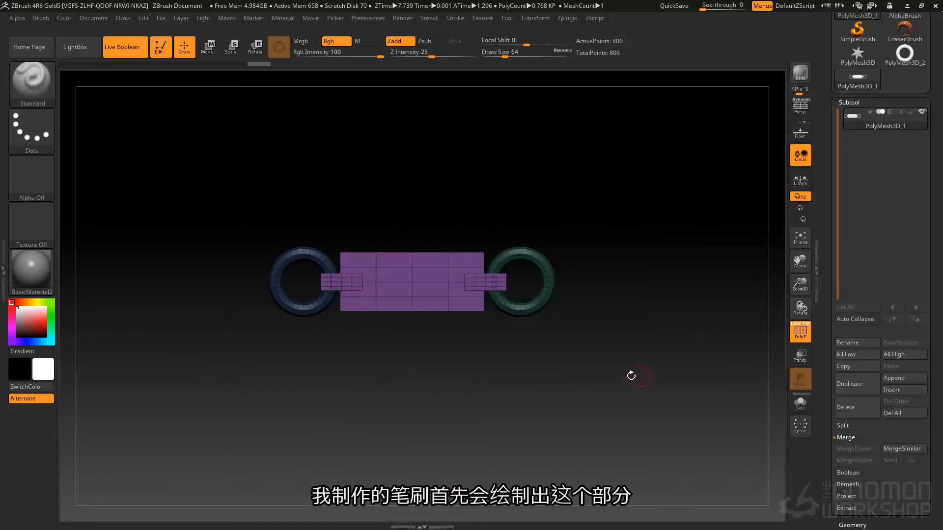
ctrl+shift+drag(212, 214, 373, 383)
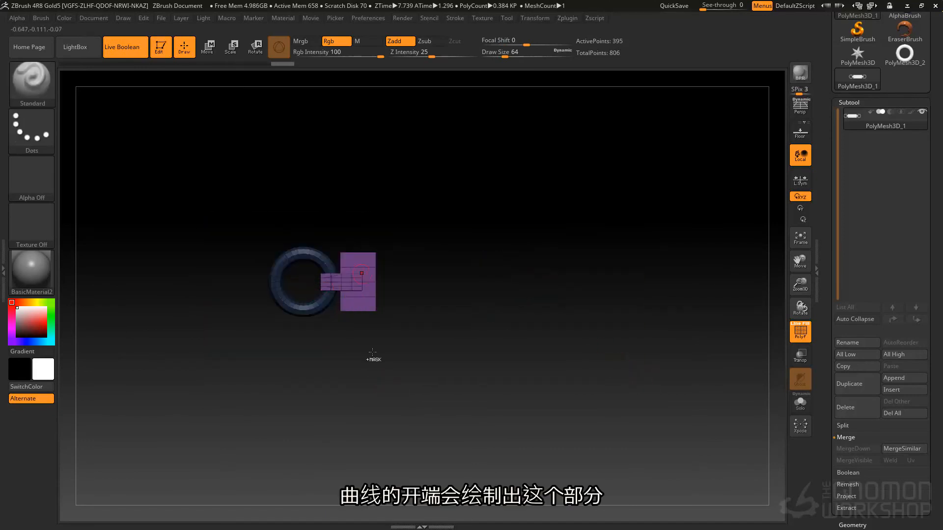
ctrl+shift+drag(526, 224, 537, 235)
ctrl+shift+drag(605, 193, 456, 395)
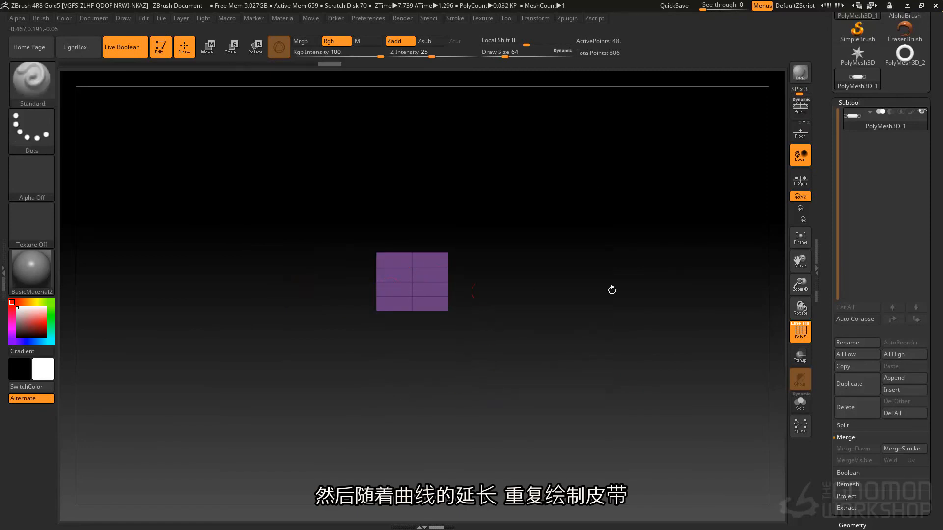
ctrl+shift+click(528, 366)
- Isolate the belt's right end with its tab and ring, and assign it a separate polygroup using GroupVisible
ctrl+alt+shift+drag(412, 195, 258, 414)
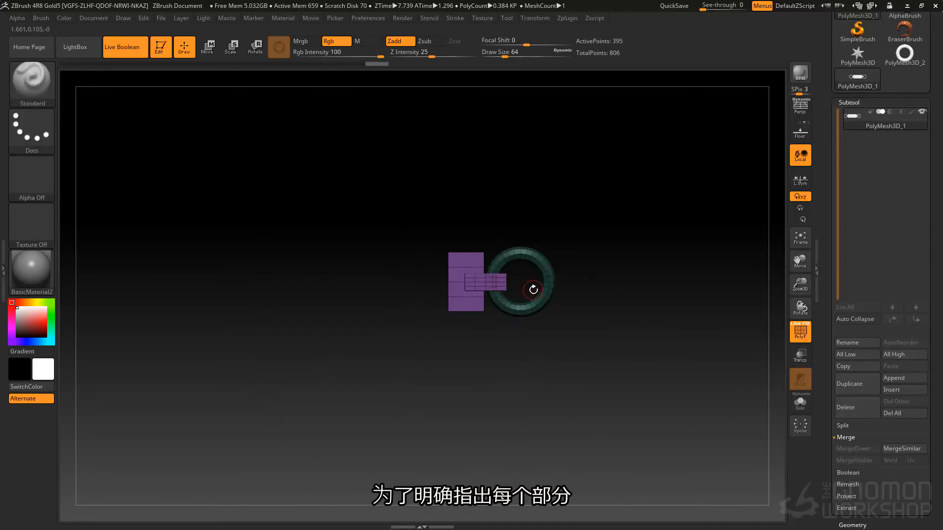
scroll(859, 368, down, 5)
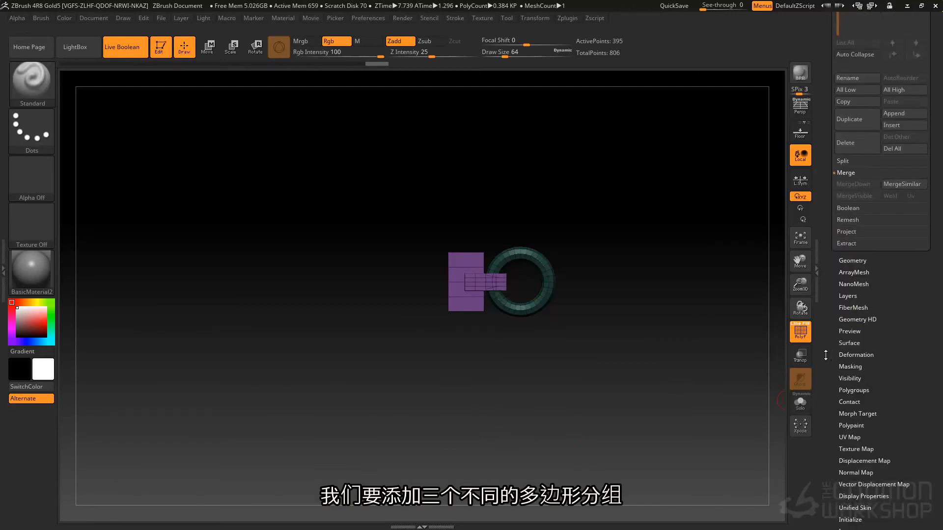
click(863, 393)
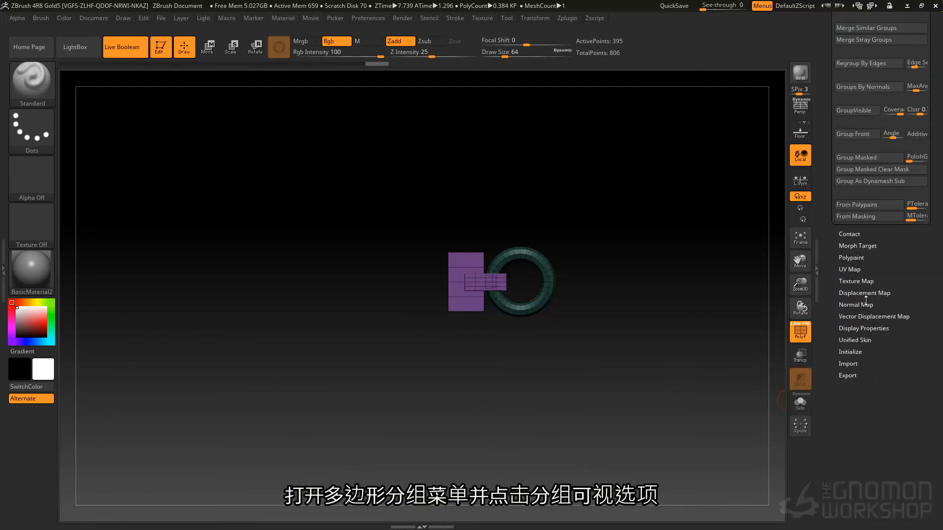
scroll(852, 157, up, 3)
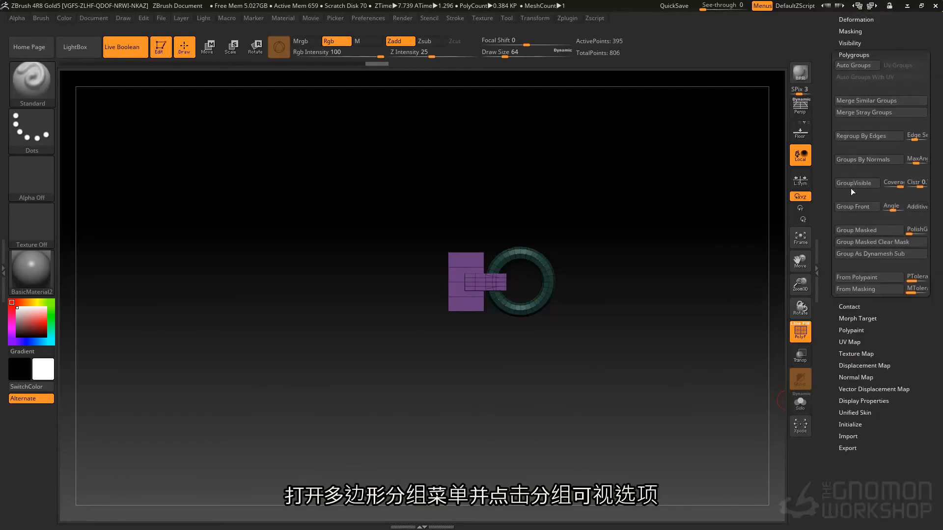
click(853, 183)
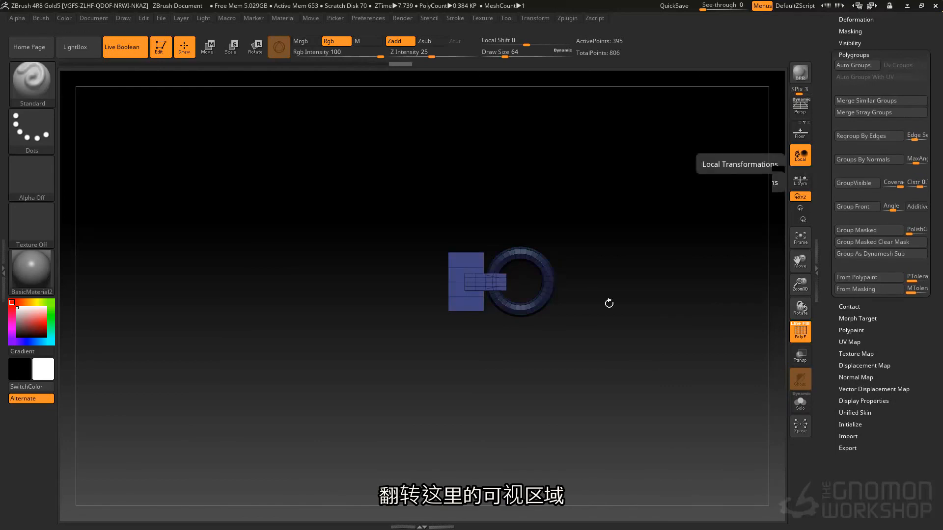
- Isolate the left end with its tab and ring, give it its own polygroup, and show the whole model again
ctrl+shift+drag(608, 316, 615, 344)
ctrl+shift+drag(540, 193, 420, 404)
click(859, 182)
ctrl+shift+click(486, 238)
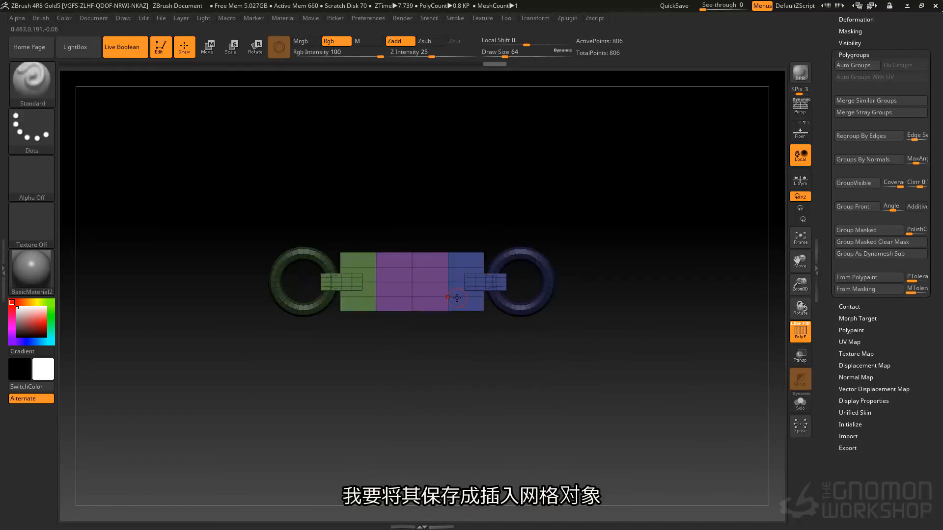
- Orient the belt vertically facing the camera, with the green end up and the blue end down, and frame it
alt+drag(465, 195, 470, 231)
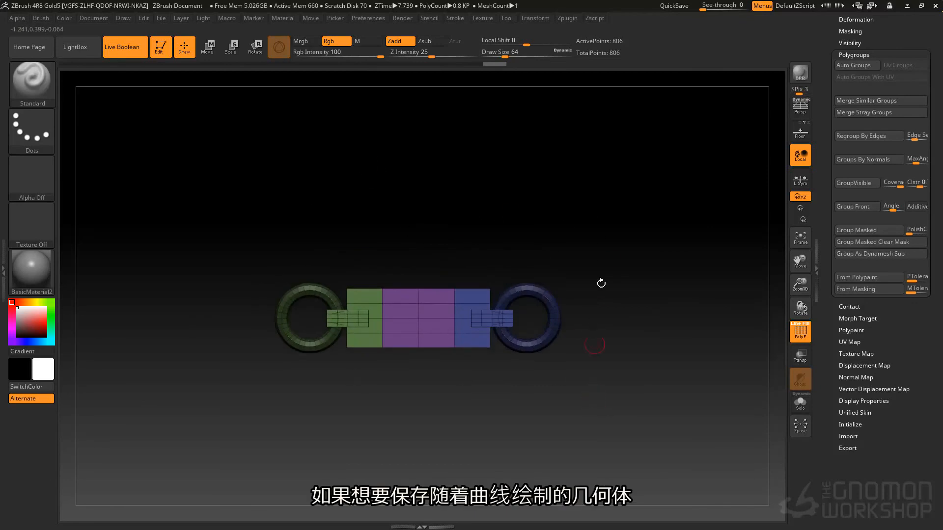
alt+drag(598, 313, 476, 194)
mouse_move(582, 303)
alt+mouse_down()
mouse_move(624, 241)
mouse_move(620, 350)
mouse_move(569, 423)
mouse_move(542, 231)
alt+mouse_up()
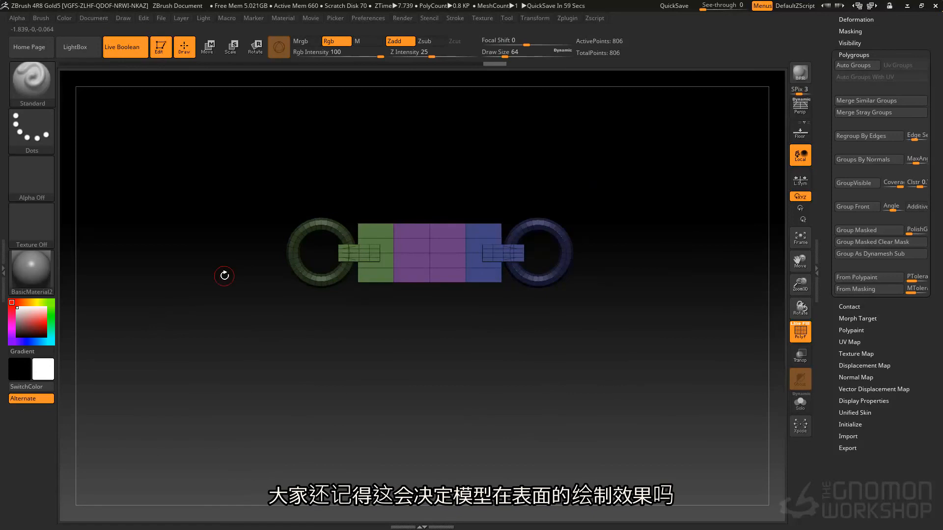
alt+drag(585, 228, 584, 264)
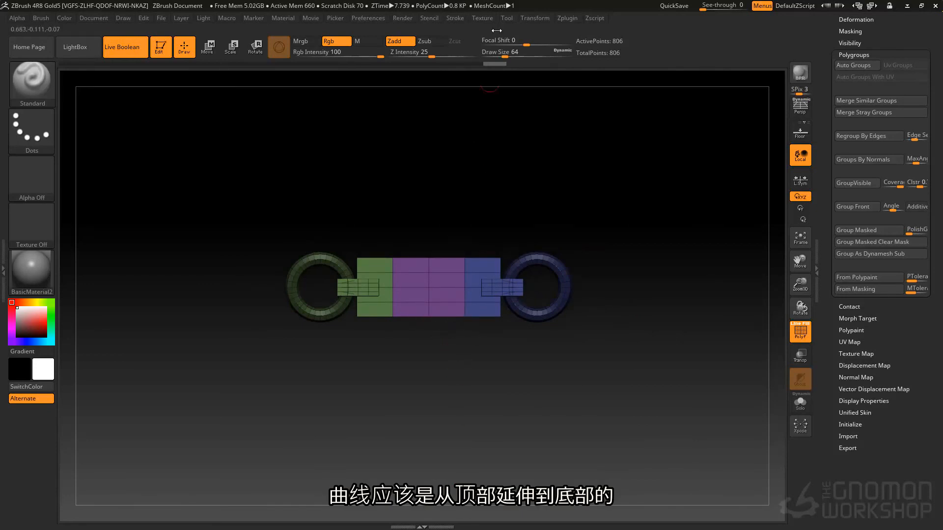
drag(483, 411, 548, 319)
key(f)
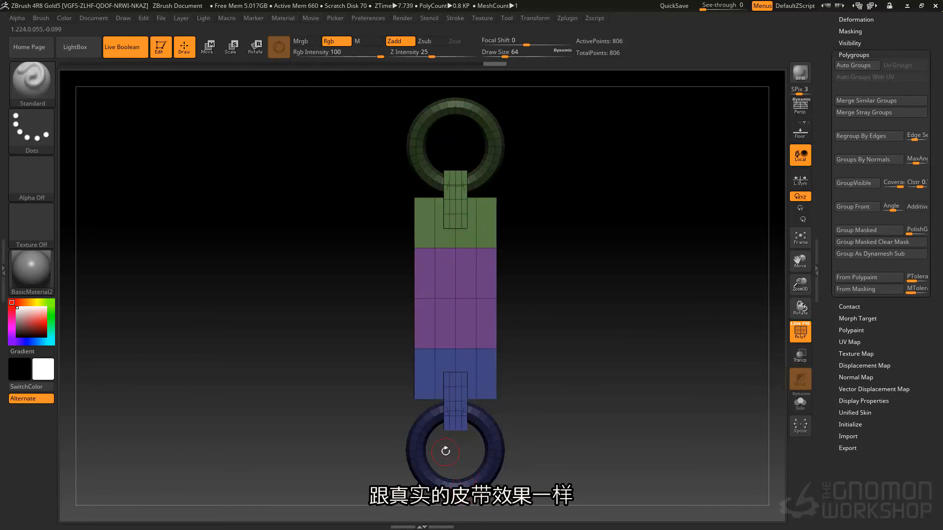
- Create a new InsertMesh brush from the vertically oriented belt model
click(41, 18)
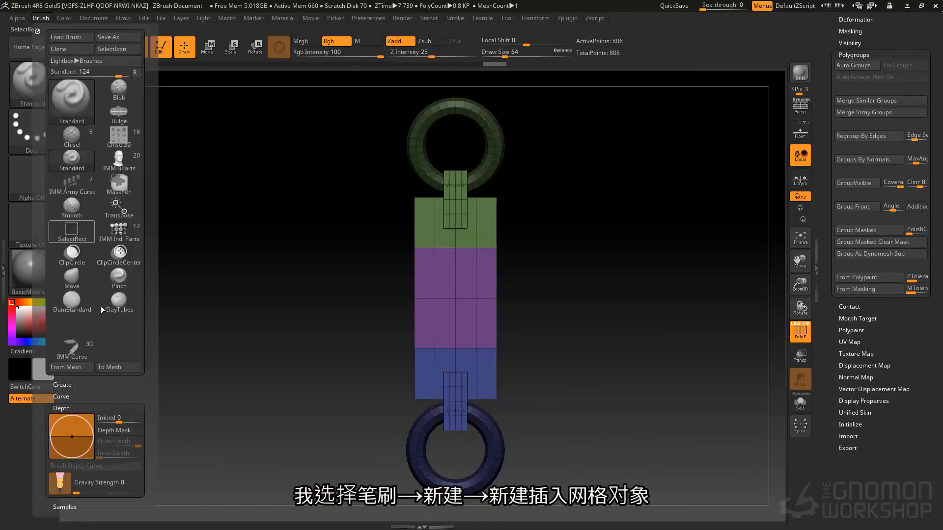
click(75, 385)
click(92, 393)
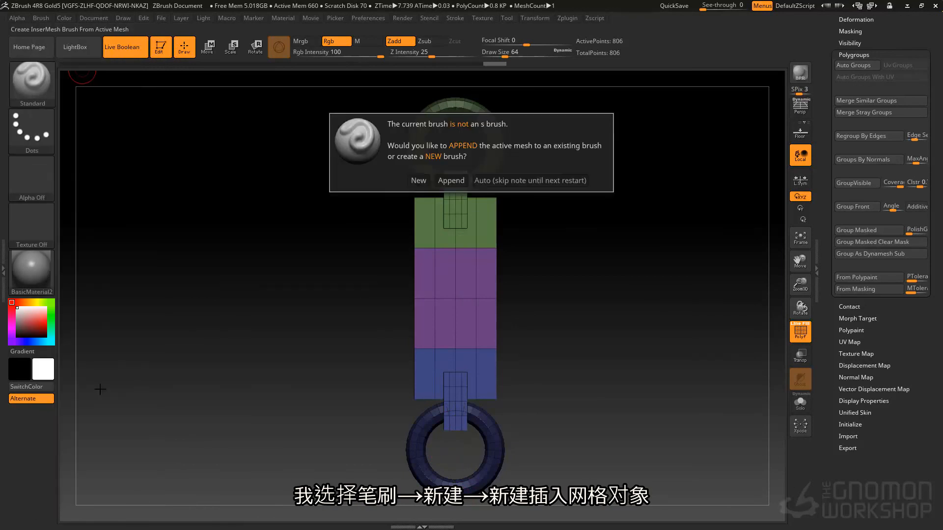
click(419, 183)
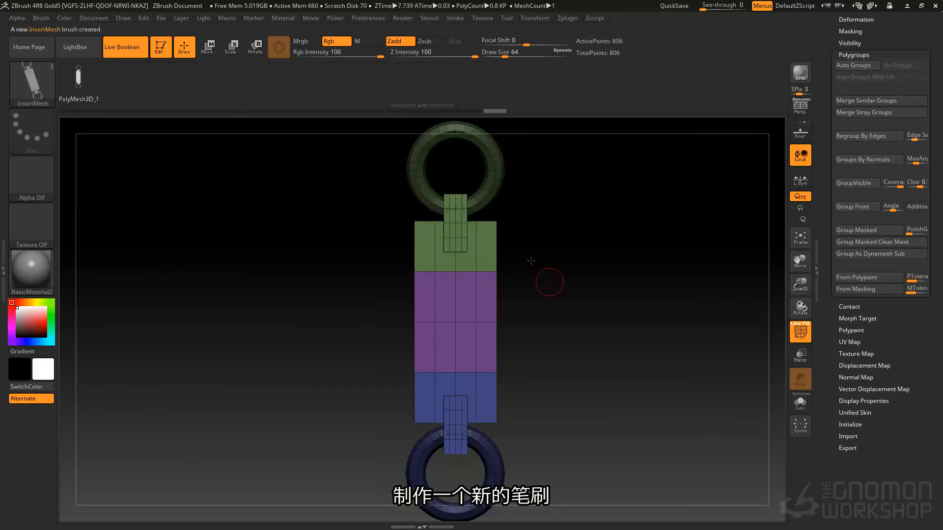
- Test the new brush by inserting one belt piece diagonally across the model, and undo the insertion
alt+drag(539, 279, 475, 208)
drag(405, 243, 571, 308)
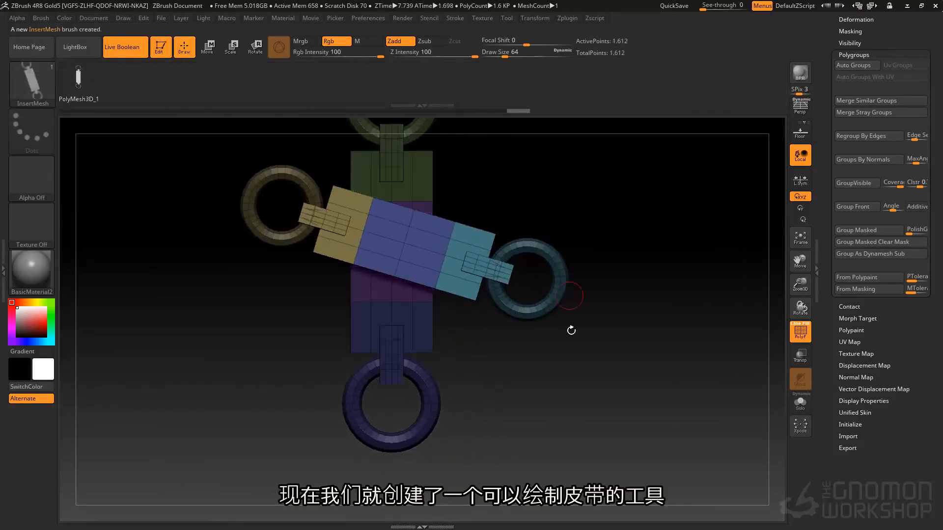
drag(484, 336, 441, 270)
key(ctrl+z)
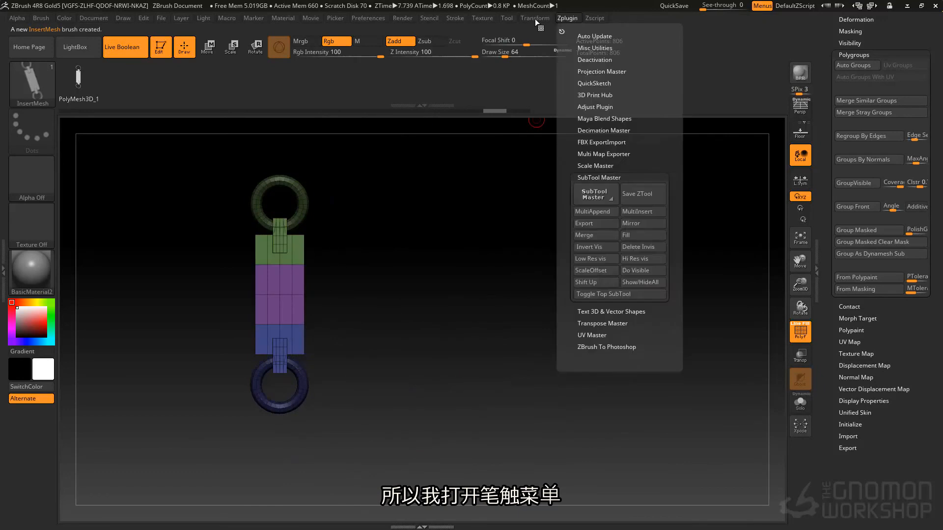
- Enable Curve Mode in the brush's stroke settings and draw a long arching test curve outward from the belt's right side
mouse_move(455, 19)
drag(454, 32, 568, 22)
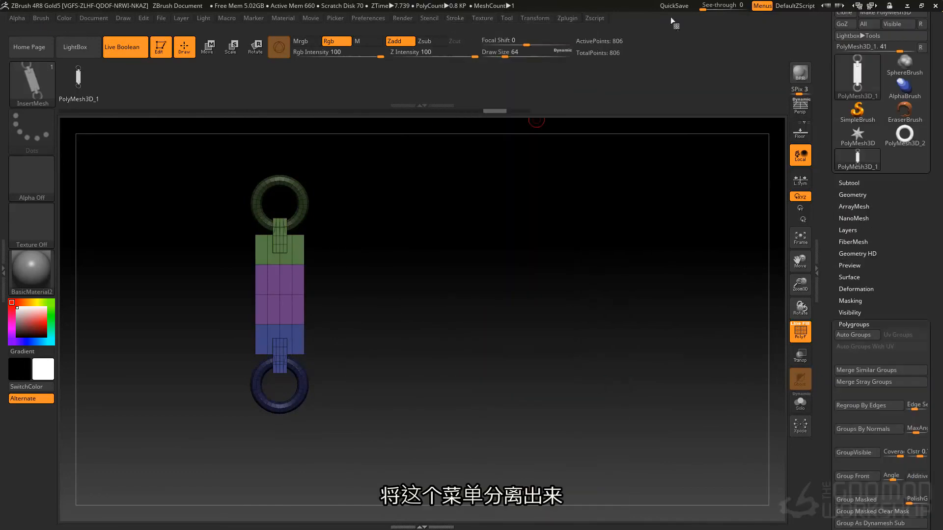
drag(889, 263, 880, 328)
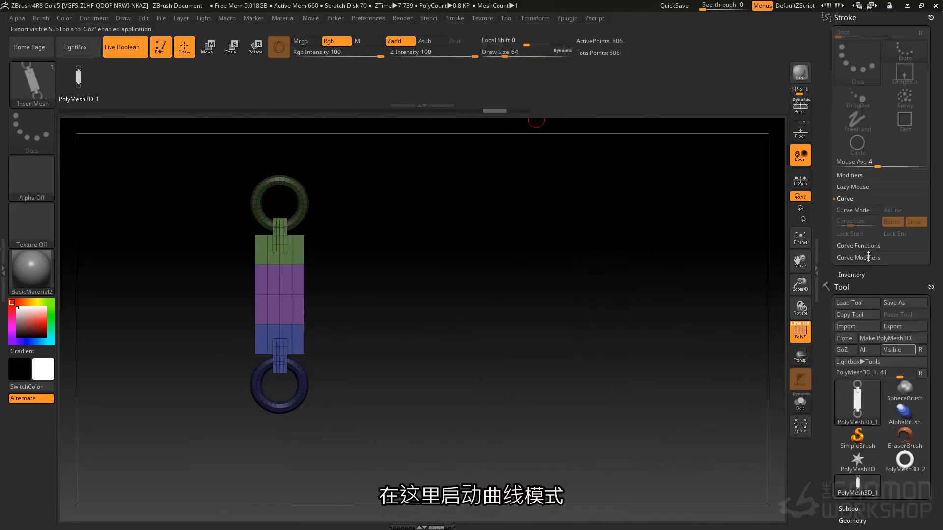
click(850, 210)
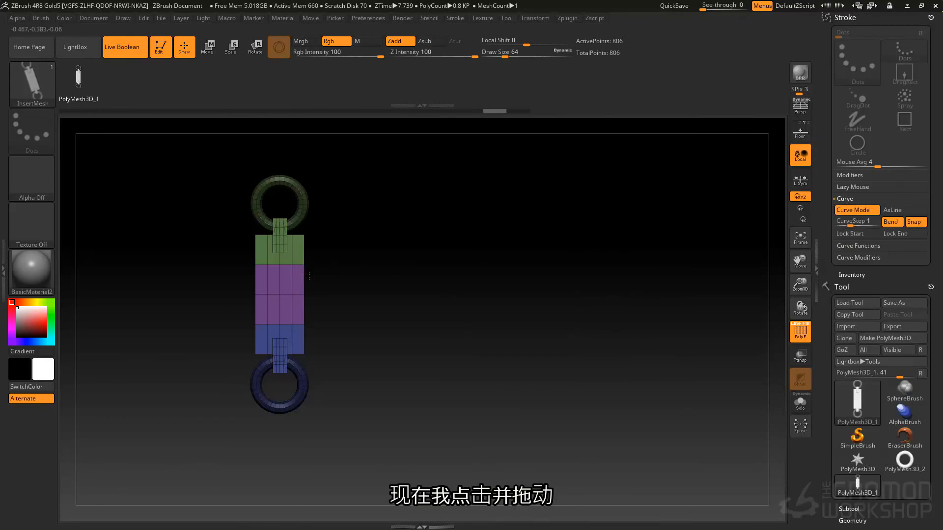
drag(767, 384, 767, 376)
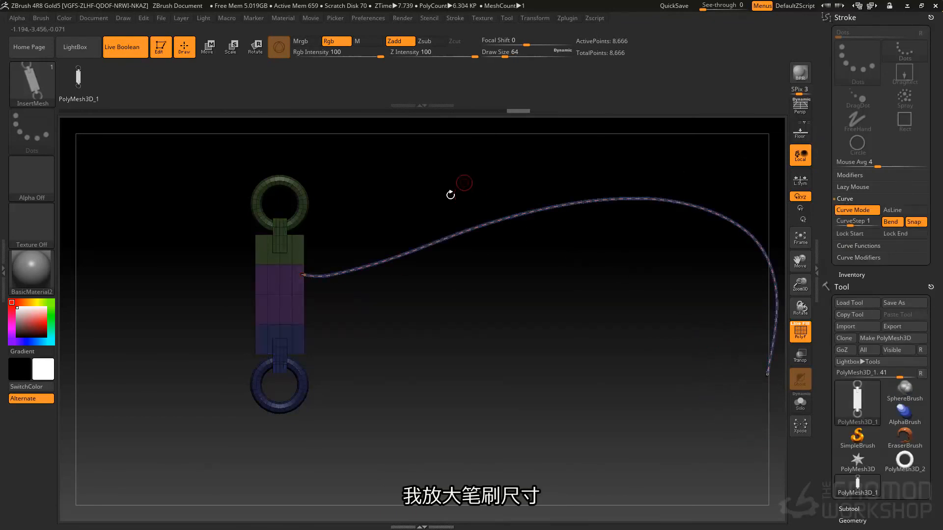
- Enlarge the brush's draw size to 468 and apply it to the drawn curve to widen the belt geometry
key(space)
drag(439, 180, 479, 180)
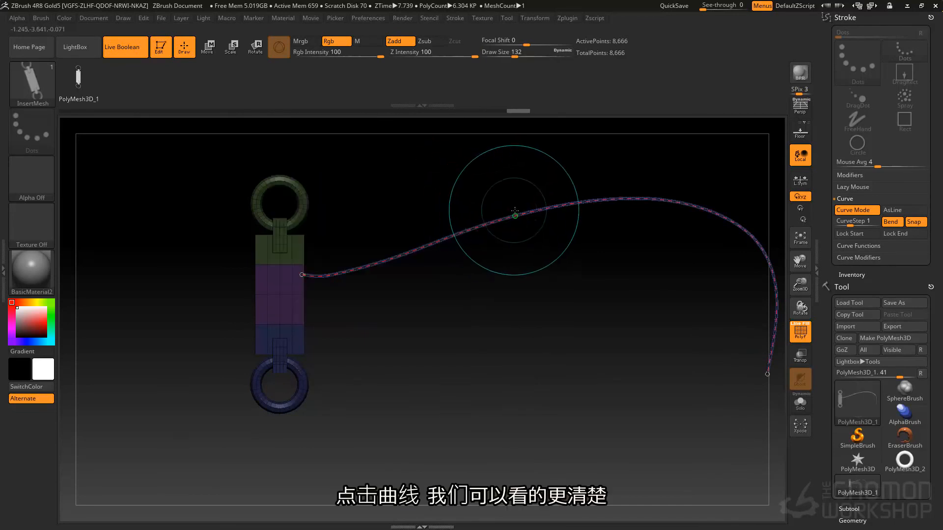
click(517, 215)
alt+drag(447, 281, 353, 275)
click(209, 250)
mouse_move(237, 228)
alt+mouse_down()
mouse_move(182, 308)
mouse_move(147, 311)
alt+mouse_up()
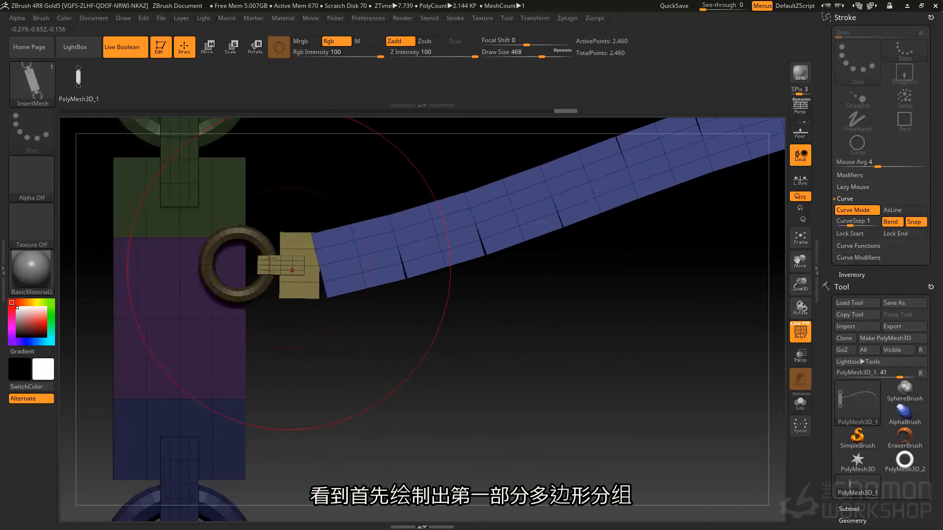
- Examine the belt along its length, checking which polygroup forms the start, the repeated middle sections and the end
alt+drag(442, 302, 209, 371)
alt+drag(496, 277, 310, 326)
alt+drag(565, 344, 265, 393)
alt+drag(580, 374, 418, 207)
alt+drag(495, 295, 494, 151)
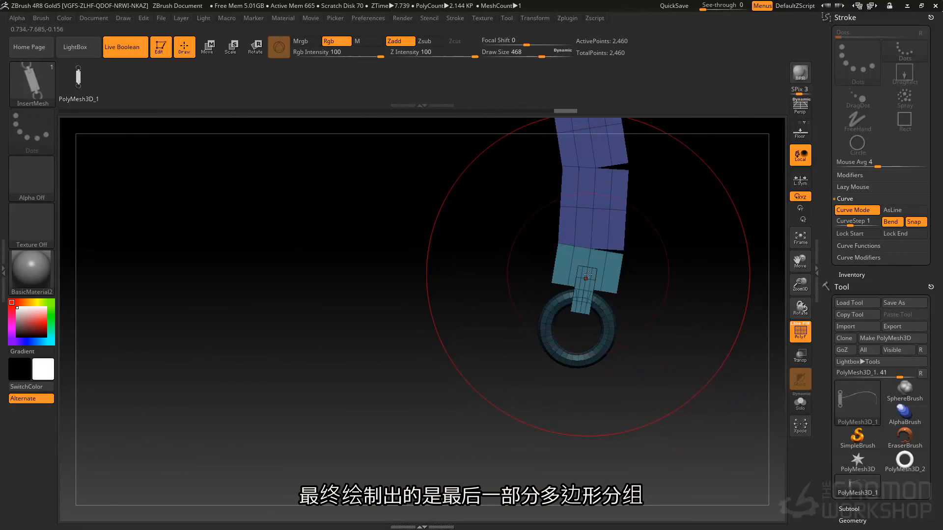
alt+drag(651, 336, 305, 268)
alt+drag(66, 175, 314, 320)
alt+drag(66, 269, 503, 308)
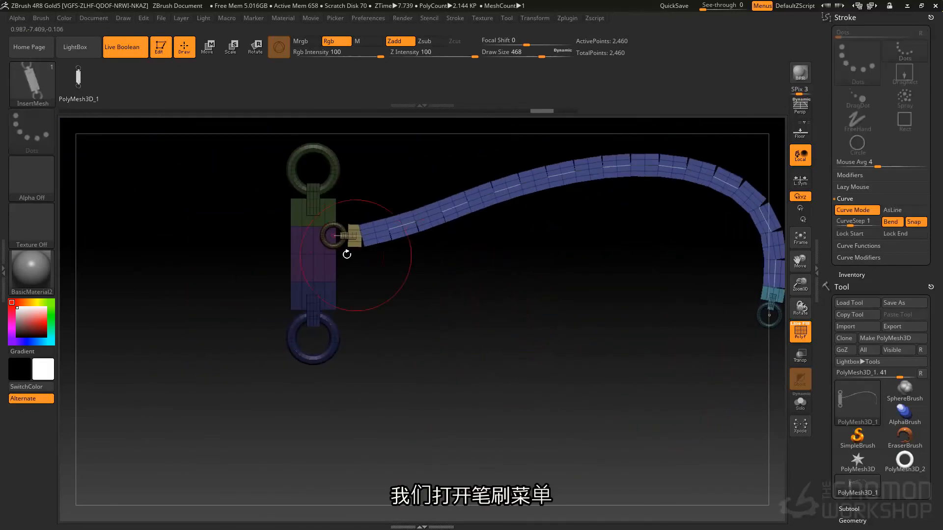
alt+drag(406, 273, 378, 202)
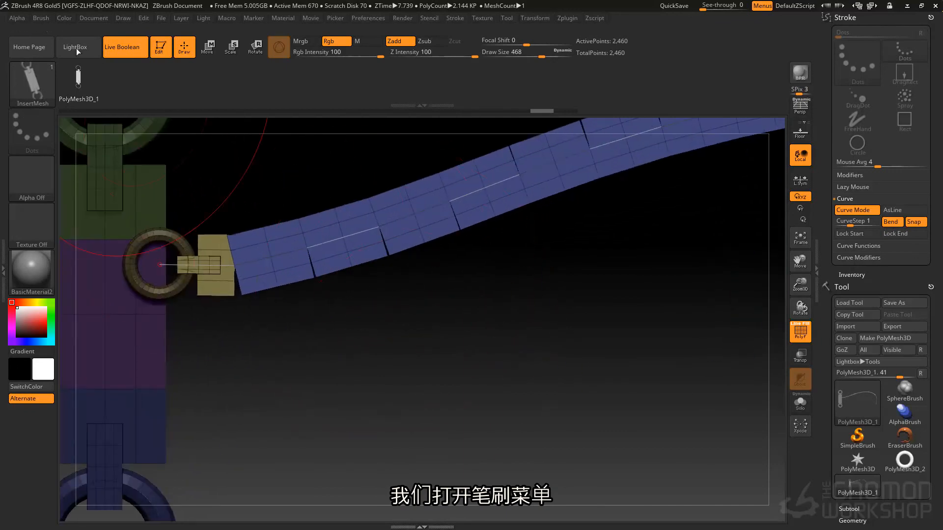
- Enable Tri Parts and Weld Points in the brush modifiers and update the curve with them
click(41, 18)
scroll(87, 309, down, 5)
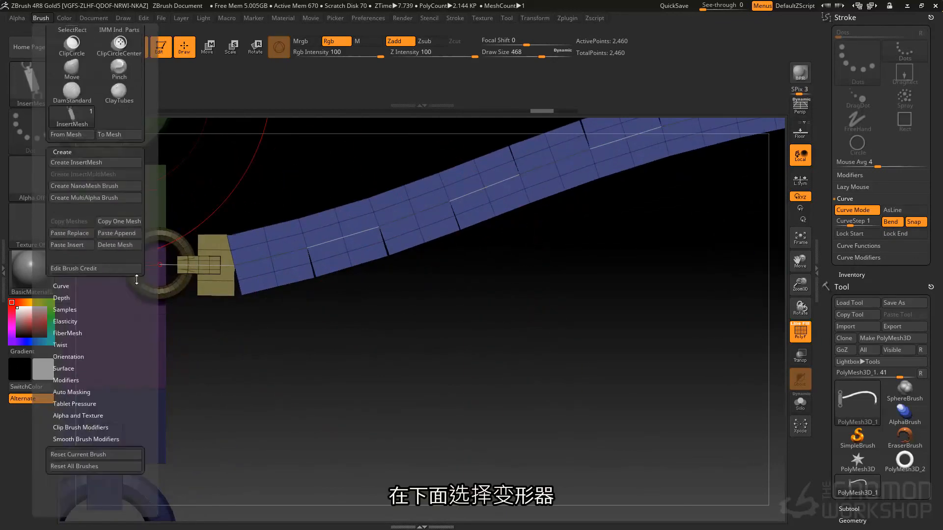
click(82, 303)
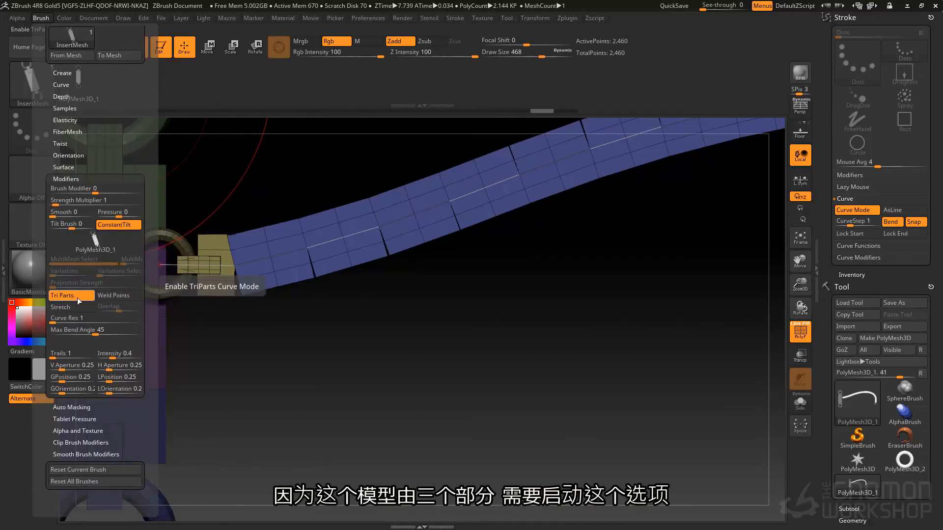
click(118, 299)
click(348, 202)
alt+drag(408, 301, 351, 255)
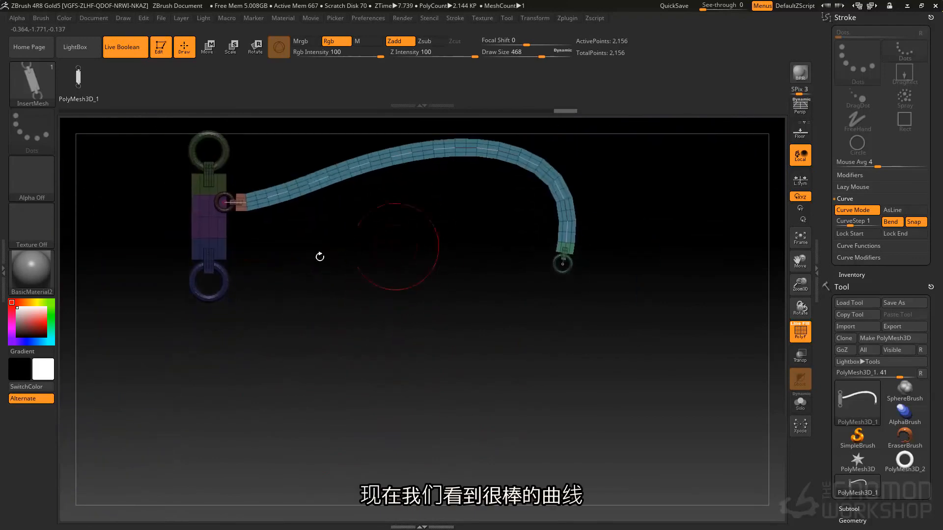
- Bend the far end of the belt curve outward into an S-shaped tail finishing with the metal ring
drag(599, 427, 599, 415)
mouse_move(544, 295)
alt+mouse_down()
mouse_move(670, 383)
mouse_move(658, 393)
alt+mouse_up()
drag(444, 310, 453, 288)
alt+drag(546, 361, 527, 343)
alt+drag(535, 387, 385, 266)
alt+drag(444, 349, 314, 242)
alt+drag(506, 275, 559, 311)
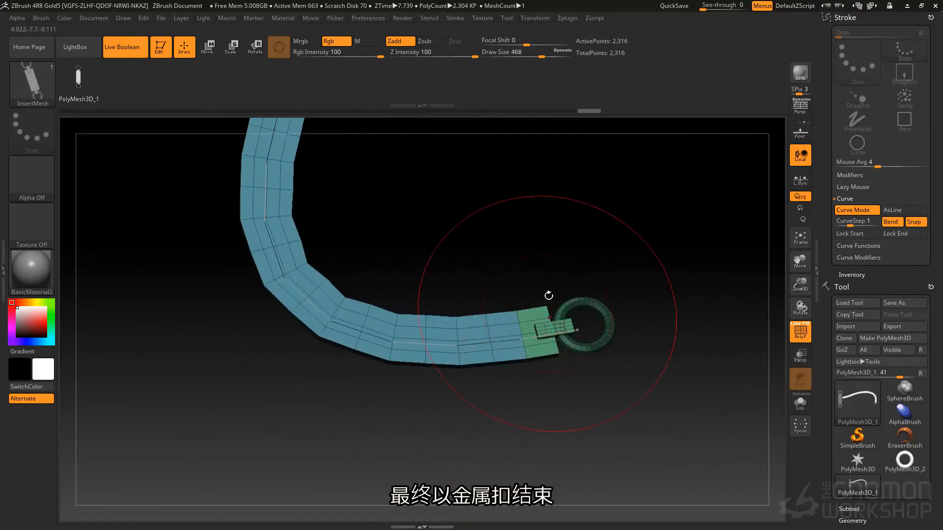
- Load the PolySphere.ZTL model from LightBox and delete its lower subdivision levels
click(93, 49)
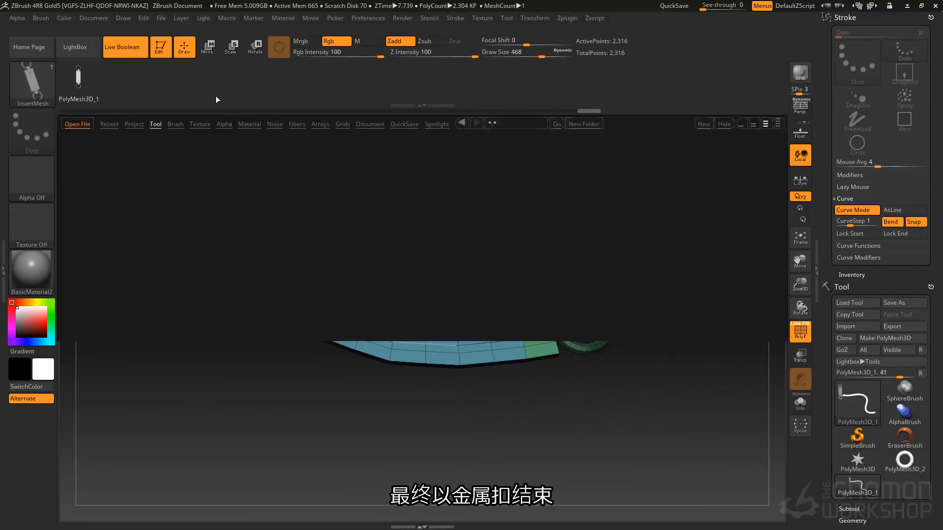
double_click(299, 155)
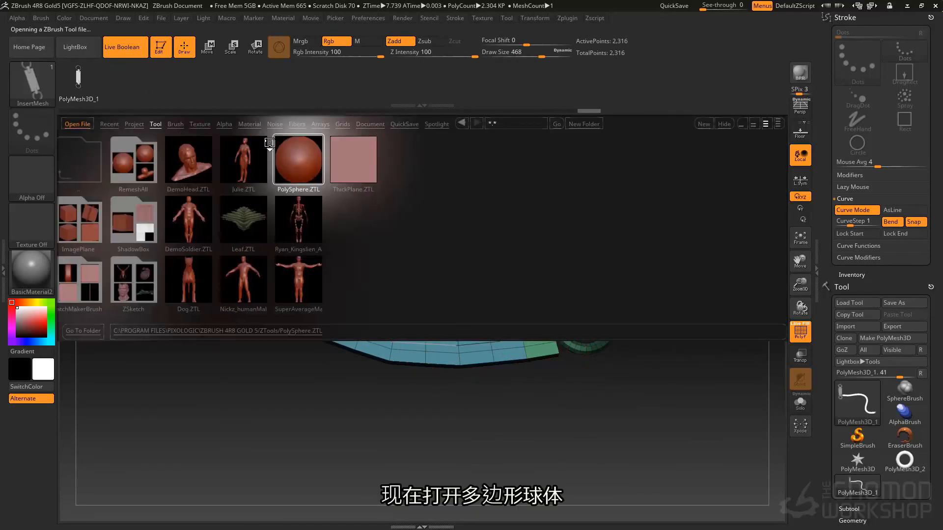
click(862, 280)
click(863, 263)
click(861, 296)
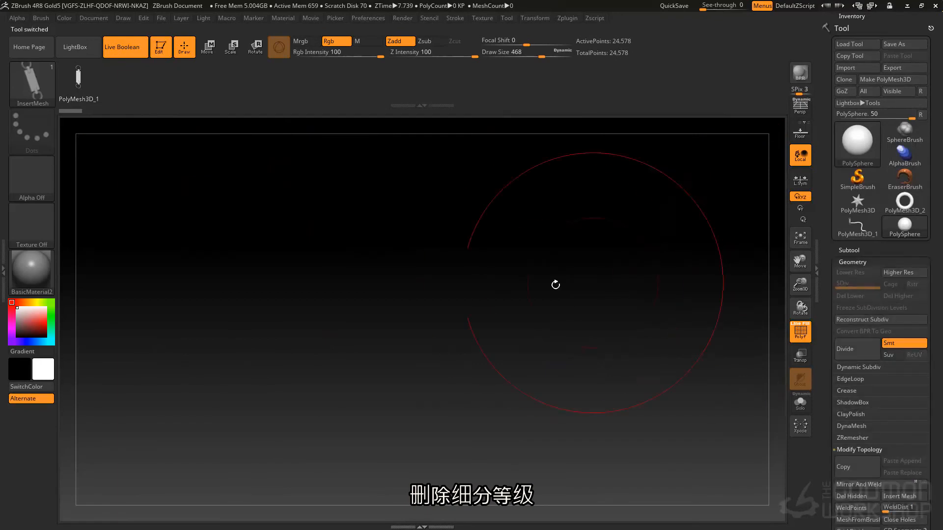
- Set the draw size to 145 and draw a belt curve diagonally down the front of the sphere
mouse_move(547, 305)
mouse_down()
mouse_move(541, 314)
mouse_move(505, 296)
mouse_up()
key(space)
drag(452, 253, 427, 253)
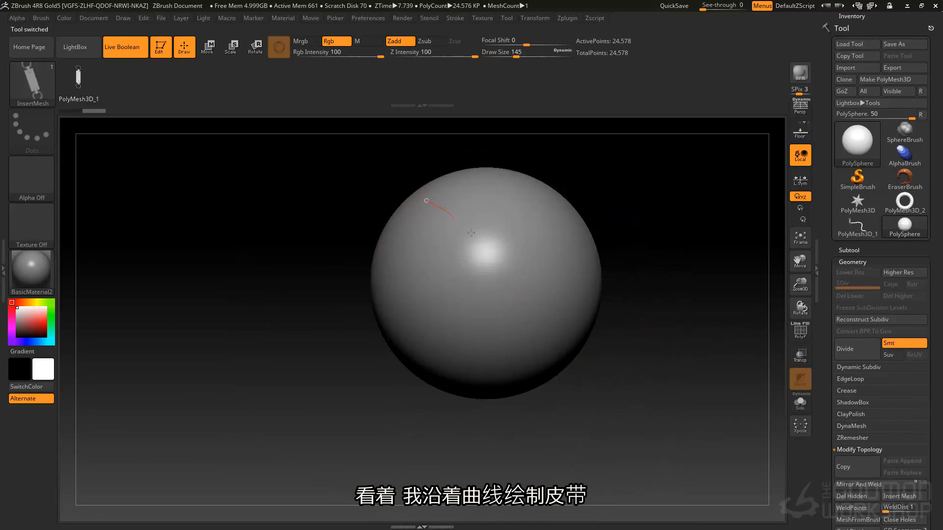
drag(512, 372, 512, 375)
mouse_move(501, 257)
right_down()
mouse_move(447, 244)
mouse_move(520, 229)
right_up()
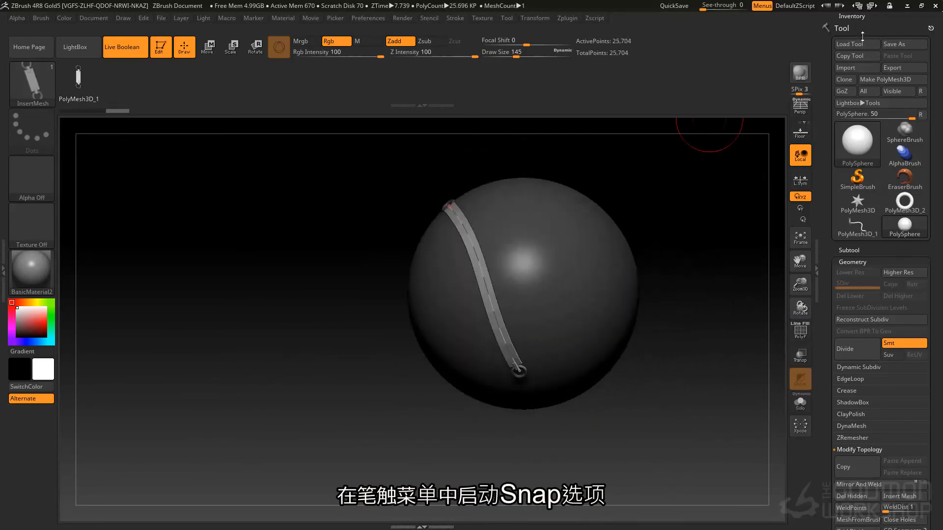
- With the curve's Snap option on, extend the belt from its end further around the sphere's surface
drag(863, 28, 875, 154)
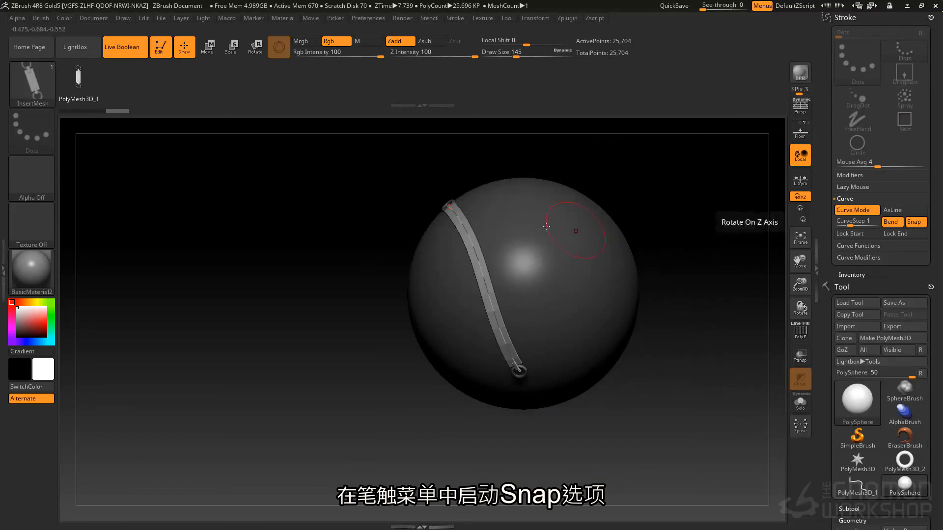
drag(592, 366, 582, 377)
right_drag(623, 274, 584, 339)
mouse_move(541, 288)
alt+right_down()
mouse_move(539, 309)
mouse_move(513, 269)
mouse_move(396, 228)
mouse_move(493, 237)
mouse_move(458, 252)
mouse_move(520, 228)
alt+right_up()
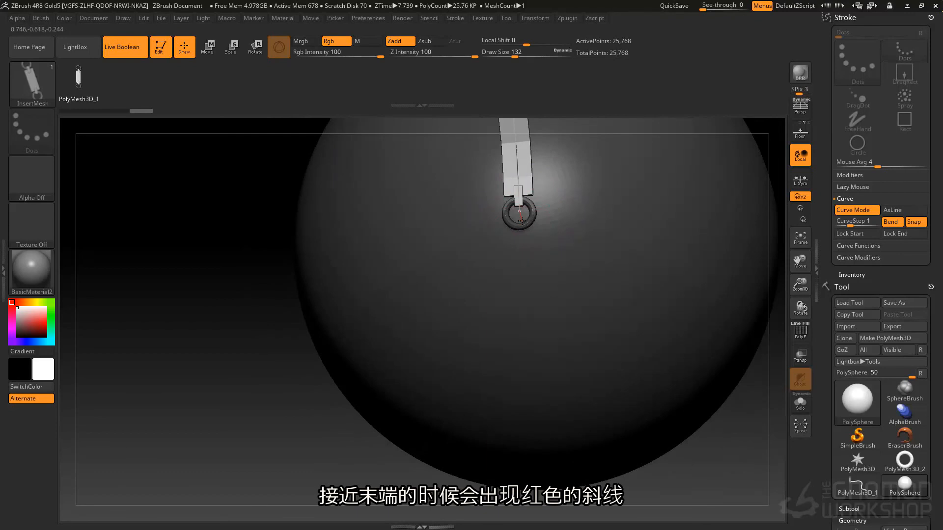
drag(548, 266, 548, 354)
drag(617, 411, 614, 412)
mouse_move(605, 433)
ctrl+right_down()
mouse_move(589, 339)
mouse_move(568, 299)
mouse_move(608, 276)
mouse_move(496, 289)
mouse_move(565, 325)
mouse_move(505, 324)
ctrl+right_up()
drag(505, 323, 495, 353)
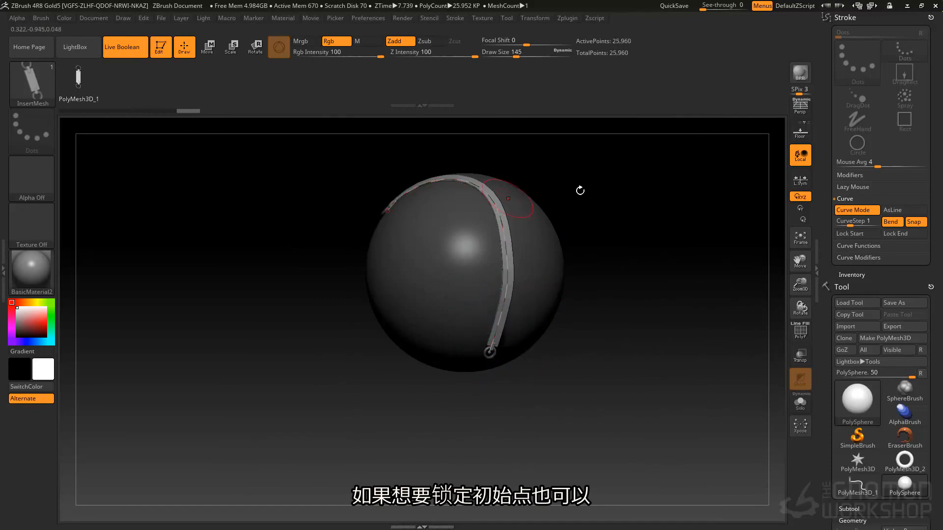
- Enable Lock Start for the curve and pull the belt's free end away from the sphere
right_drag(521, 198, 675, 146)
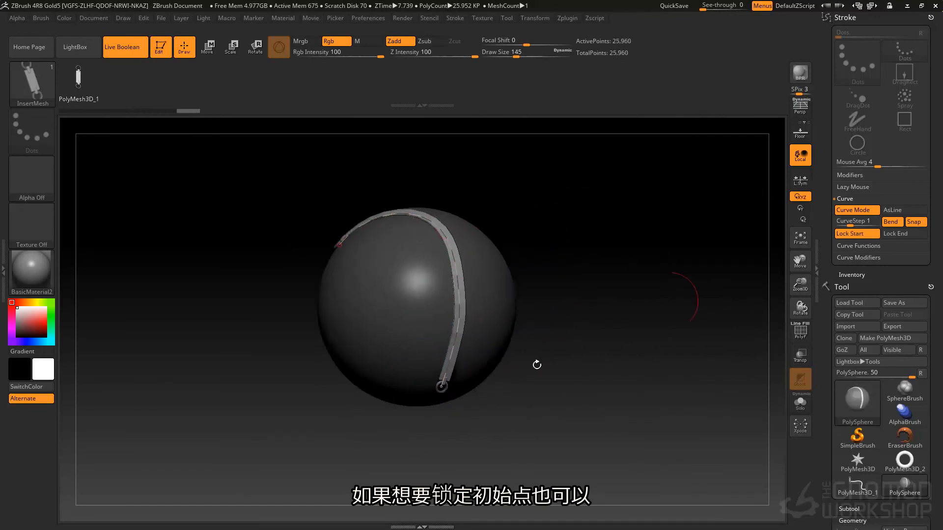
mouse_move(442, 387)
mouse_down()
mouse_move(456, 392)
mouse_move(574, 178)
mouse_move(351, 365)
mouse_move(623, 211)
mouse_move(617, 217)
mouse_up()
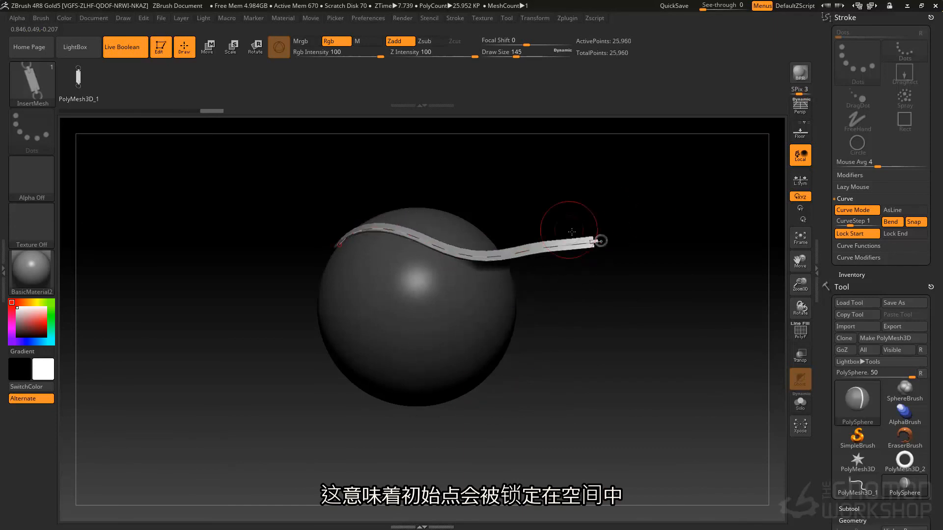
right_drag(618, 217, 602, 226)
drag(610, 232, 726, 147)
- Swing the belt's free end back and forth, leaving it hanging straight down beside the sphere
right_drag(547, 280, 483, 119)
drag(572, 380, 513, 391)
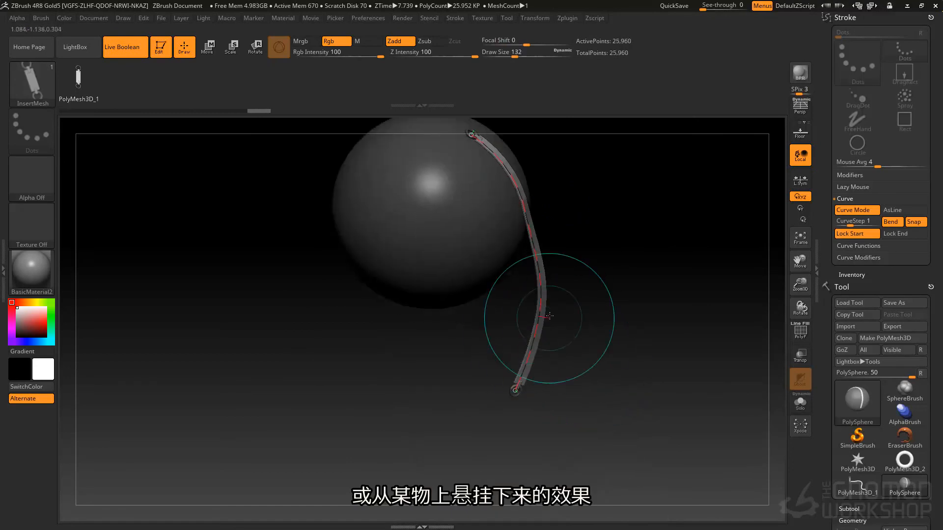
mouse_move(543, 298)
mouse_down()
mouse_move(511, 317)
mouse_move(484, 374)
mouse_move(500, 389)
mouse_up()
mouse_move(414, 352)
mouse_down()
mouse_move(741, 211)
mouse_move(653, 216)
mouse_move(532, 251)
mouse_move(554, 371)
mouse_up()
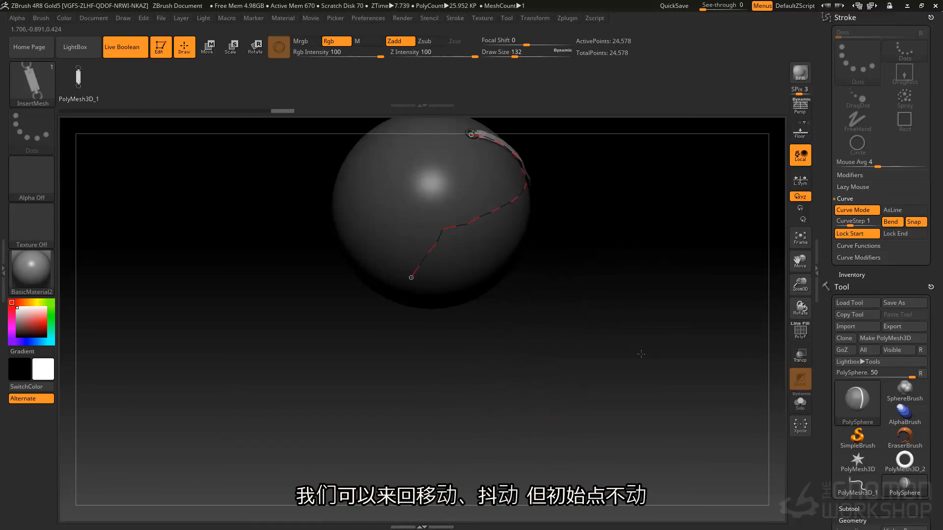
drag(558, 529, 547, 401)
drag(523, 345, 528, 352)
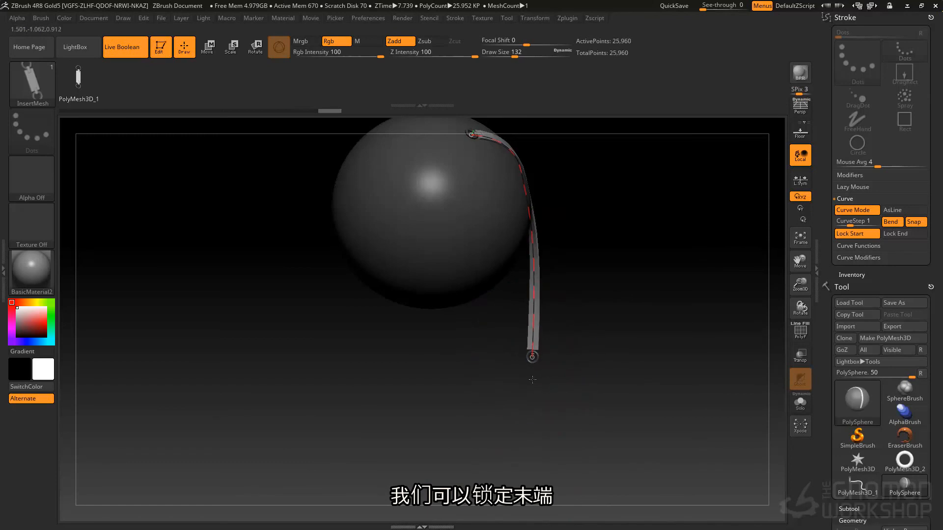
- Enable Lock End for the curve and reshape the belt's path between its two locked endpoints
click(904, 236)
drag(596, 232, 463, 211)
key(space)
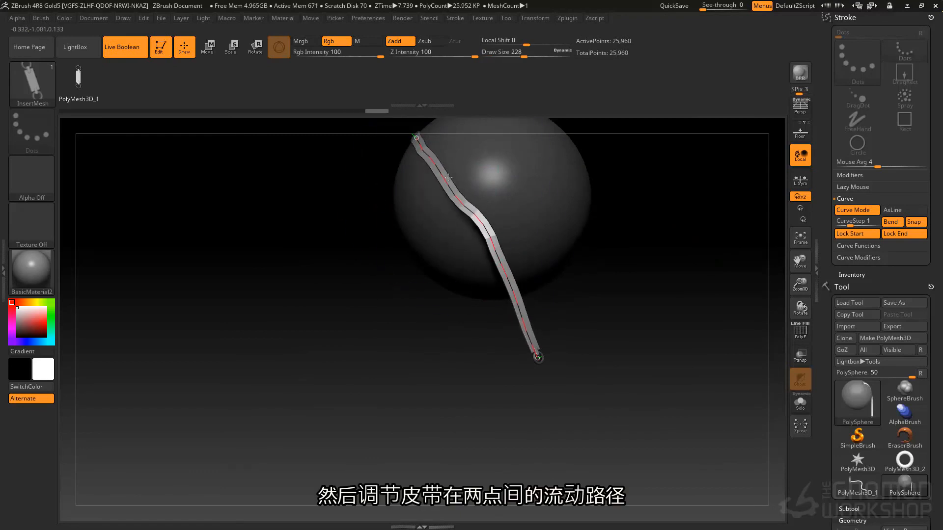
click(511, 278)
key(ctrl+z)
drag(539, 354, 534, 342)
mouse_move(393, 275)
mouse_down()
mouse_move(469, 268)
mouse_move(499, 225)
mouse_move(495, 174)
mouse_move(448, 219)
mouse_move(433, 221)
mouse_up()
- Rescale the belt by changing the brush's draw size and reapplying it to the curve, finishing at 154
key(space)
click(461, 247)
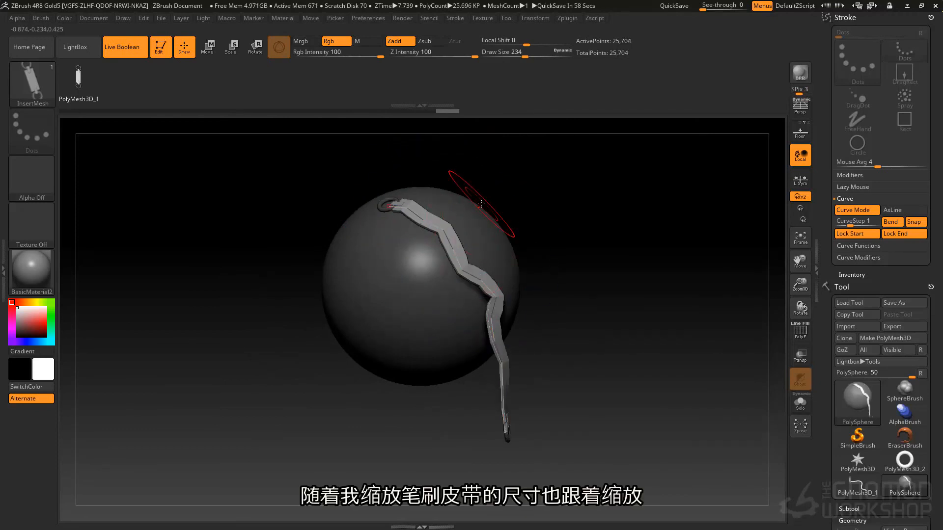
key(space)
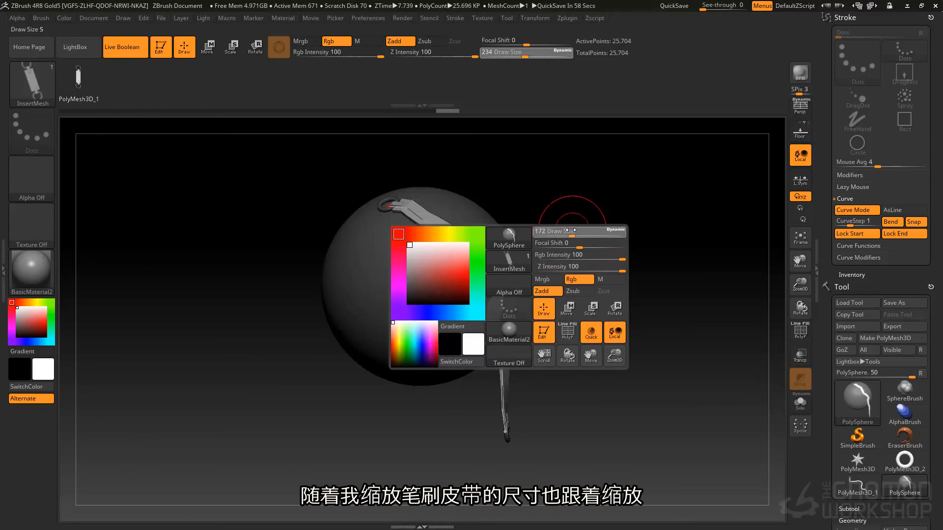
drag(570, 230, 562, 230)
click(487, 278)
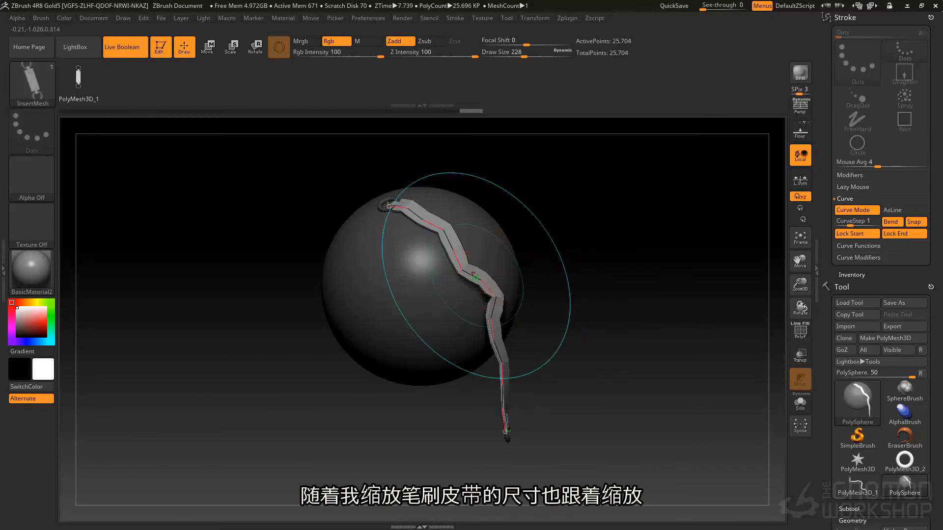
drag(552, 234, 551, 295)
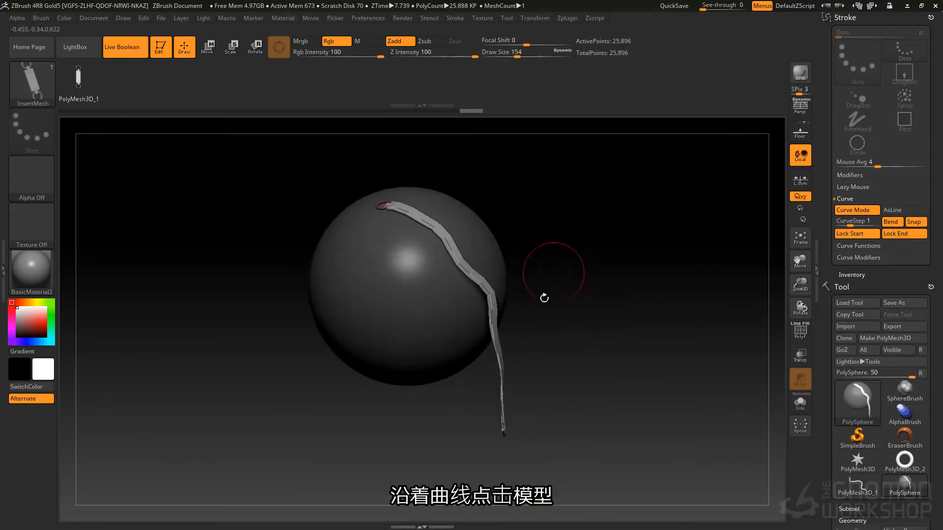
- Set the curve edit radius to 108 and push sections of the belt curve to reshape its path
key(space)
drag(420, 226, 433, 244)
mouse_move(450, 245)
right_down()
mouse_move(449, 282)
mouse_move(445, 224)
right_up()
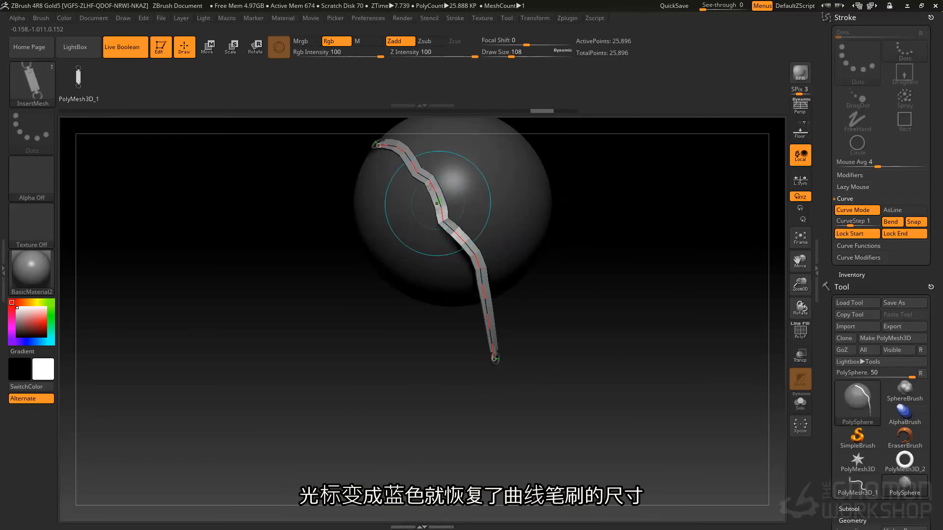
click(465, 288)
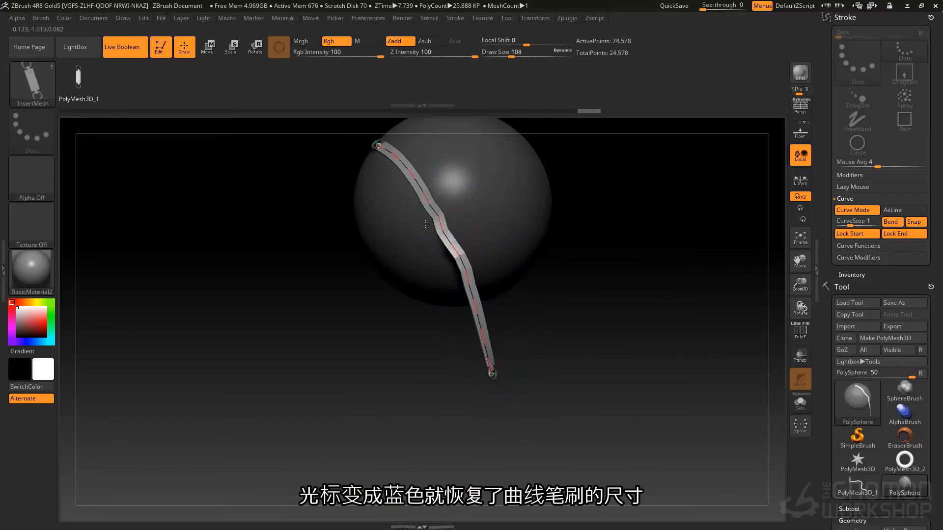
drag(411, 179, 402, 185)
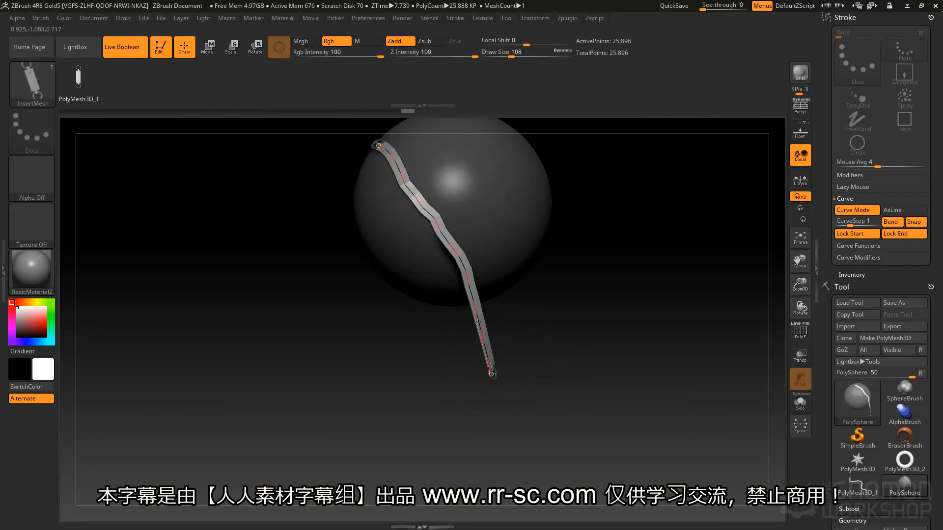
mouse_move(495, 369)
mouse_down()
mouse_move(459, 236)
mouse_move(506, 199)
mouse_move(469, 235)
mouse_move(446, 241)
mouse_move(525, 196)
mouse_move(451, 244)
mouse_up()
drag(559, 325, 392, 179)
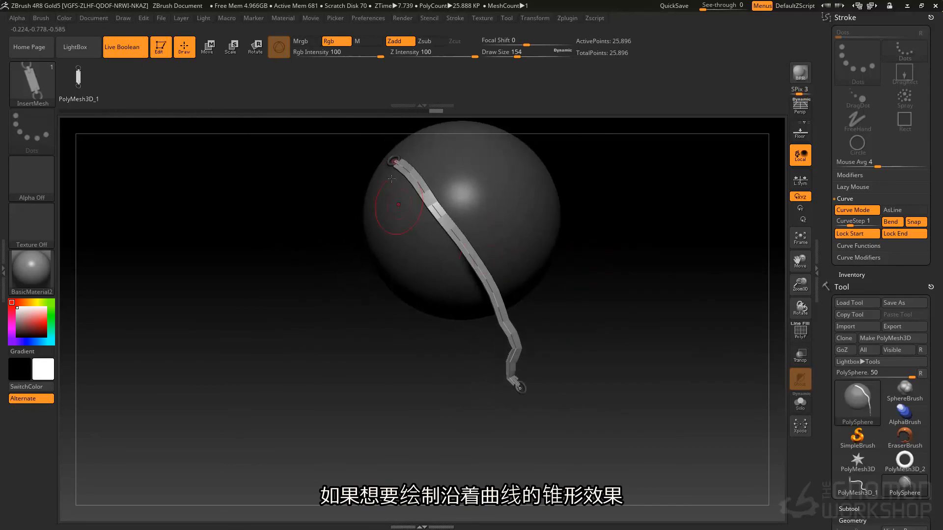
- Enable Size in the Curve Modifiers, expand the Curve Falloff graph and apply the linear taper to the belt
click(847, 197)
click(863, 220)
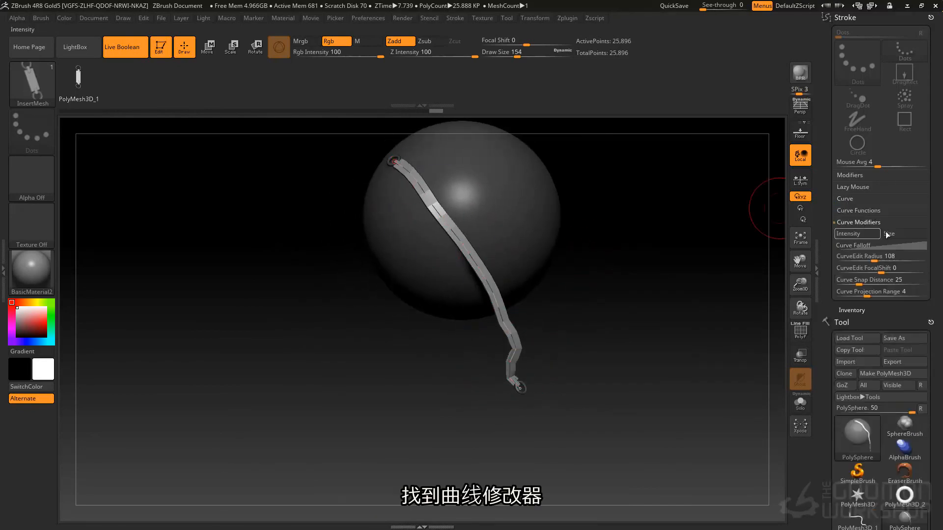
click(901, 244)
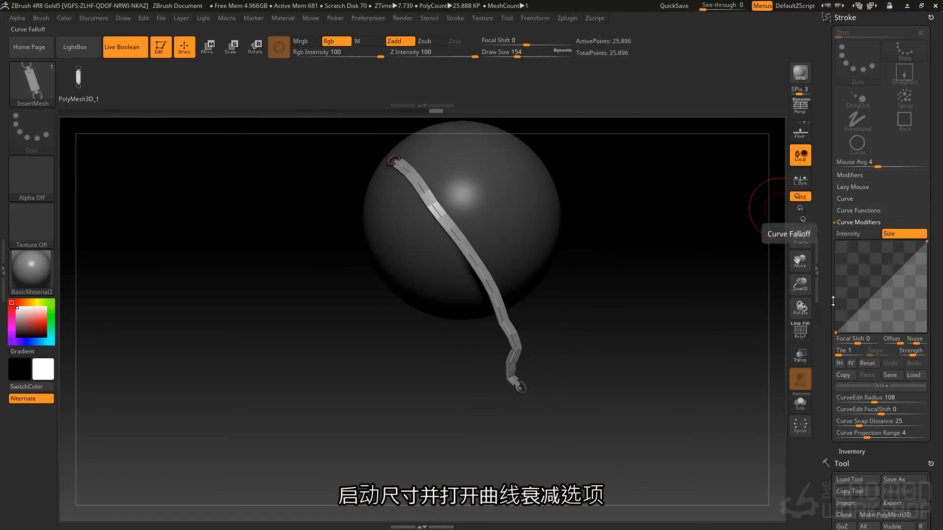
scroll(834, 297, down, 3)
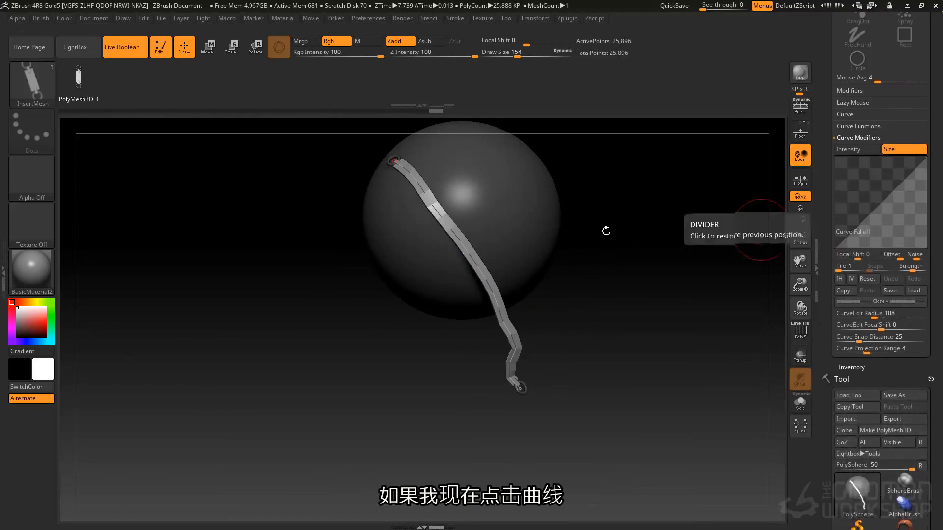
click(481, 274)
right_drag(406, 172, 473, 291)
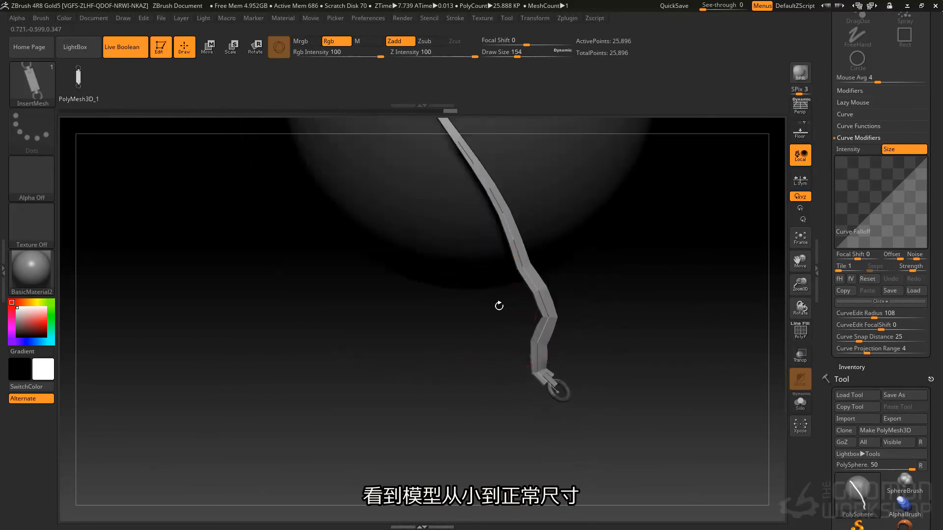
- Raise the start point of the size falloff curve to about 0.7 and reapply the belt so its small end becomes thicker
drag(835, 248, 834, 184)
alt+right_drag(585, 297, 585, 373)
click(531, 350)
alt+right_drag(479, 361, 579, 497)
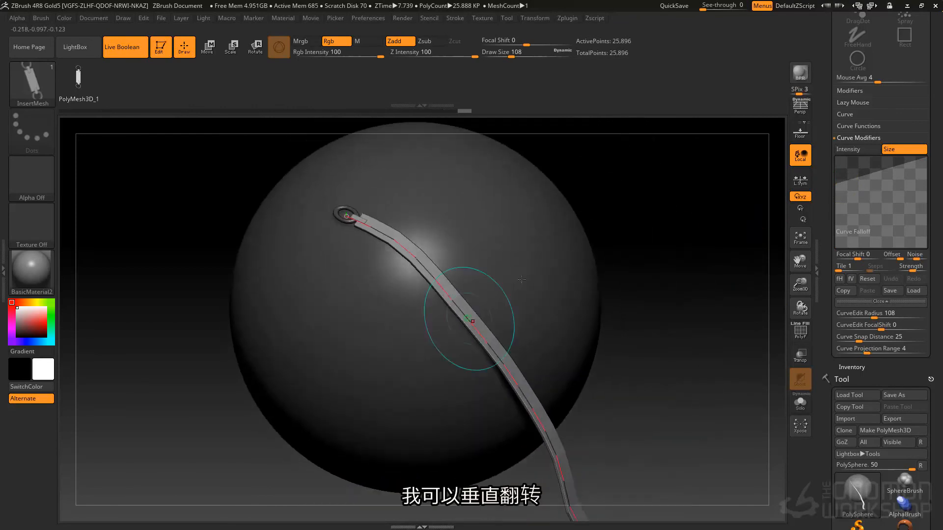
- Flip the size falloff curve vertically, raise both its start and end points, and reapply the reversed taper to the belt
click(852, 279)
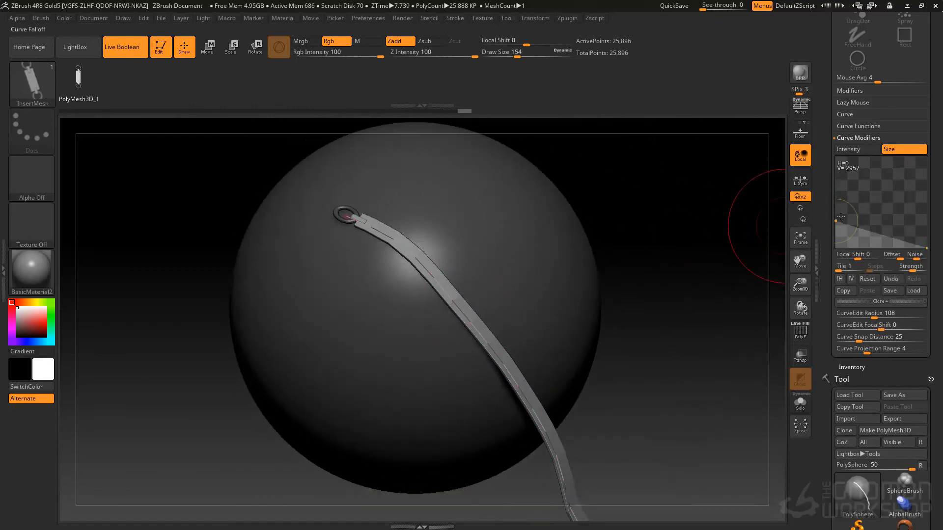
drag(836, 219, 837, 197)
drag(926, 247, 933, 220)
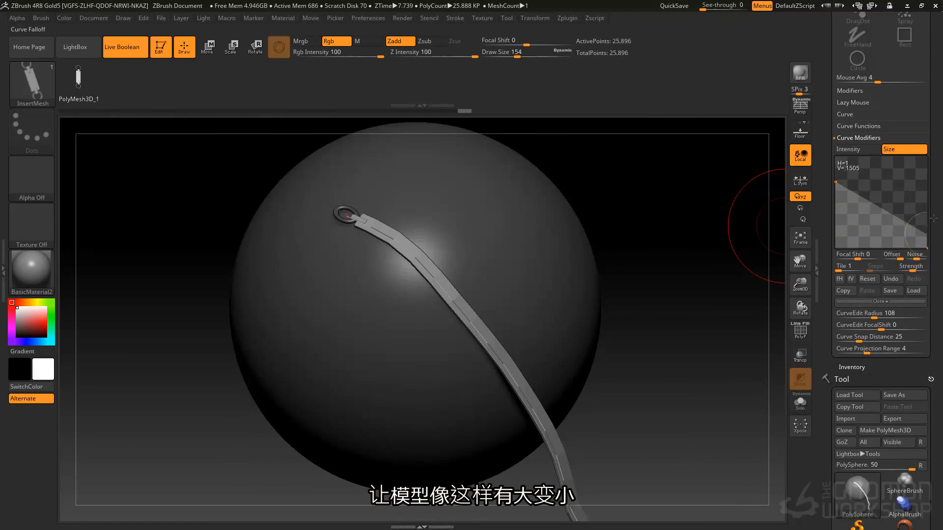
right_drag(470, 319, 507, 303)
right_drag(547, 278, 304, 177)
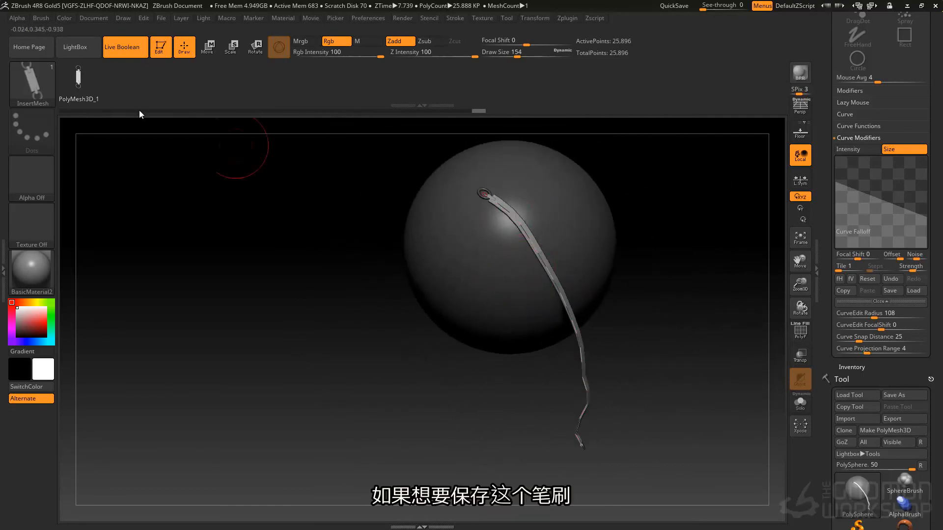
- Look up the Save As command for the custom belt brush and its help description
click(40, 18)
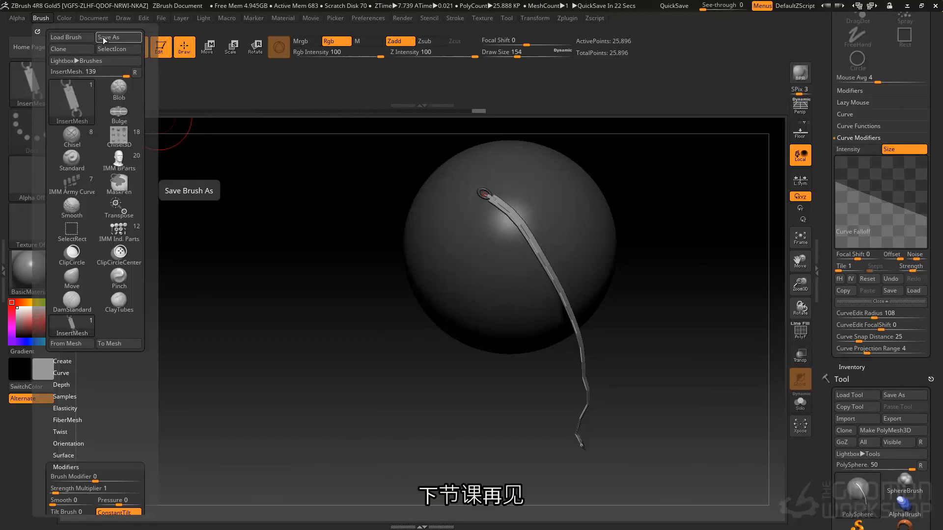
ctrl+click(692, 301)
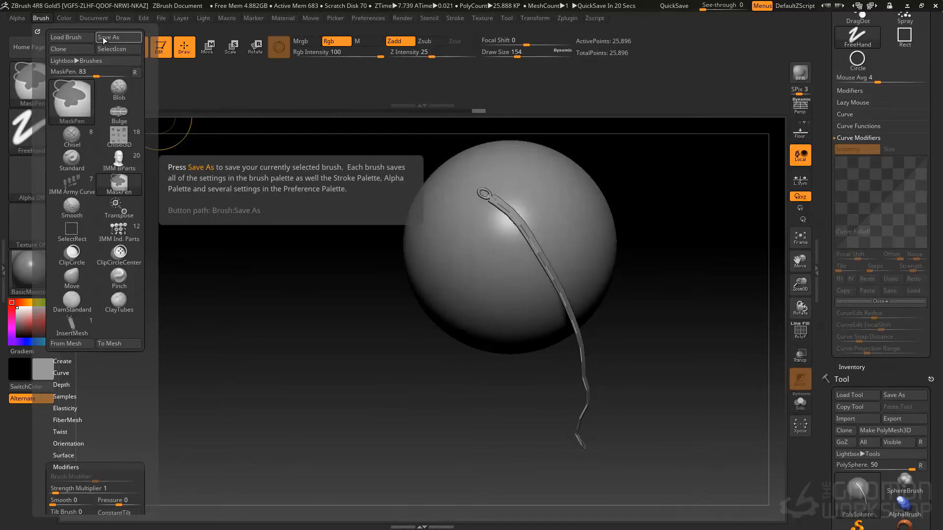